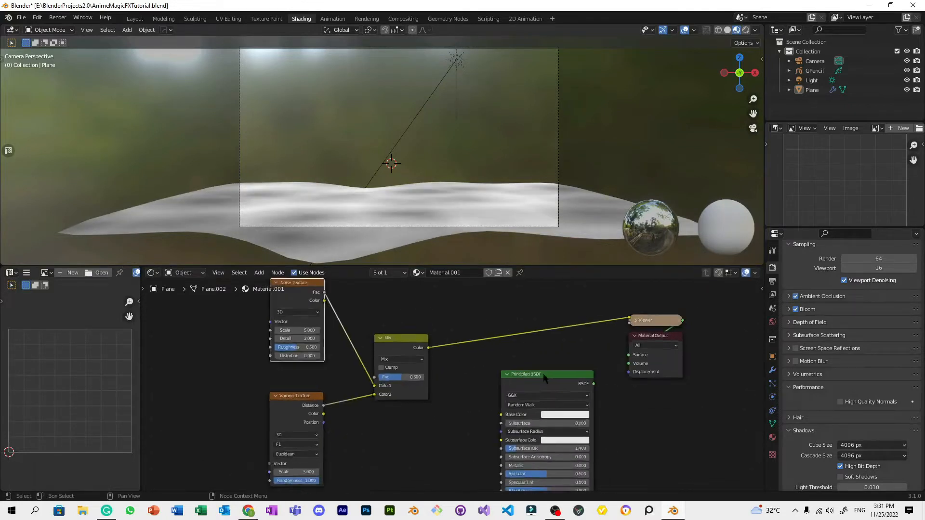
# Step: Set the Noise Texture node's scale to 40 in the ground plane's material
pyautogui.click(493, 195)
pyautogui.scroll(-3, 530, 183)
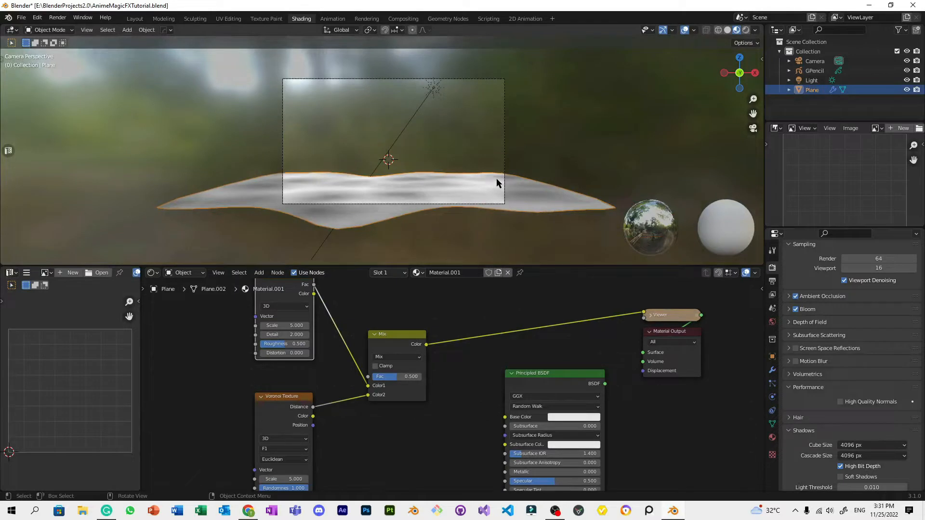
pyautogui.scroll(2, 498, 183)
pyautogui.click(649, 127)
pyautogui.moveTo(442, 362); pyautogui.dragTo(456, 396, button='middle')
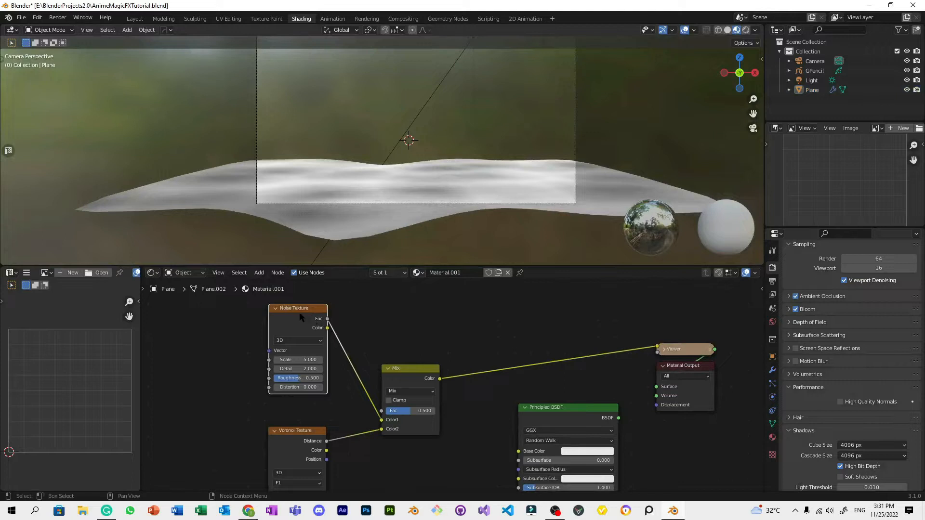
pyautogui.scroll(3, 455, 247)
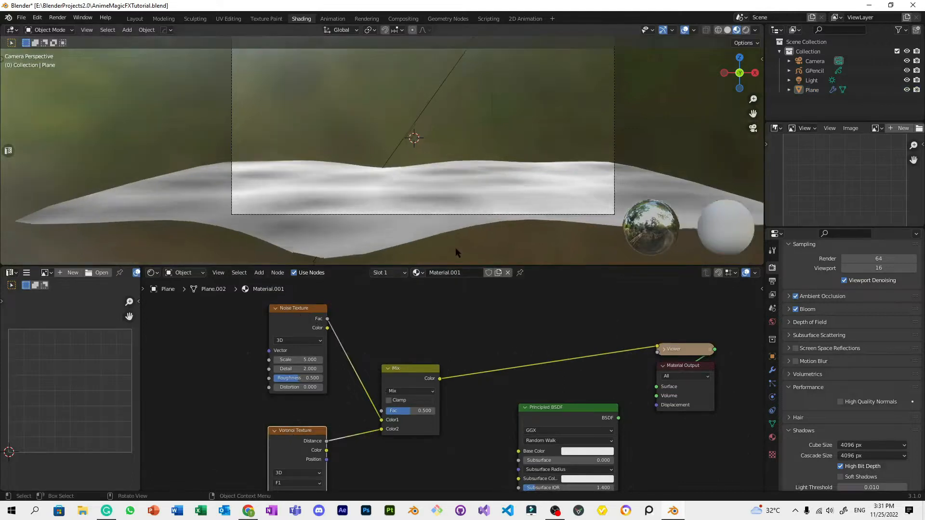
pyautogui.scroll(-1, 417, 395)
pyautogui.moveTo(417, 395); pyautogui.dragTo(442, 380, button='middle')
pyautogui.scroll(2, 504, 432)
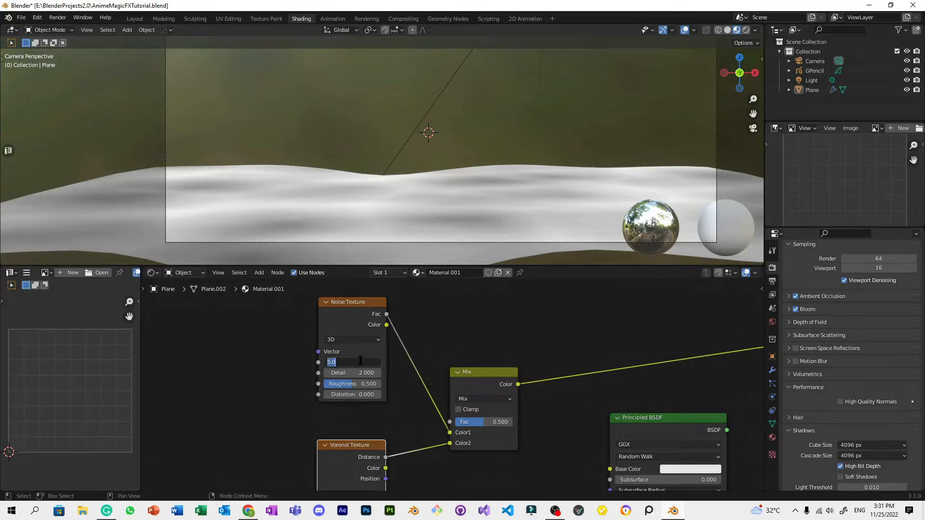
pyautogui.write('0')
pyautogui.press('Return')
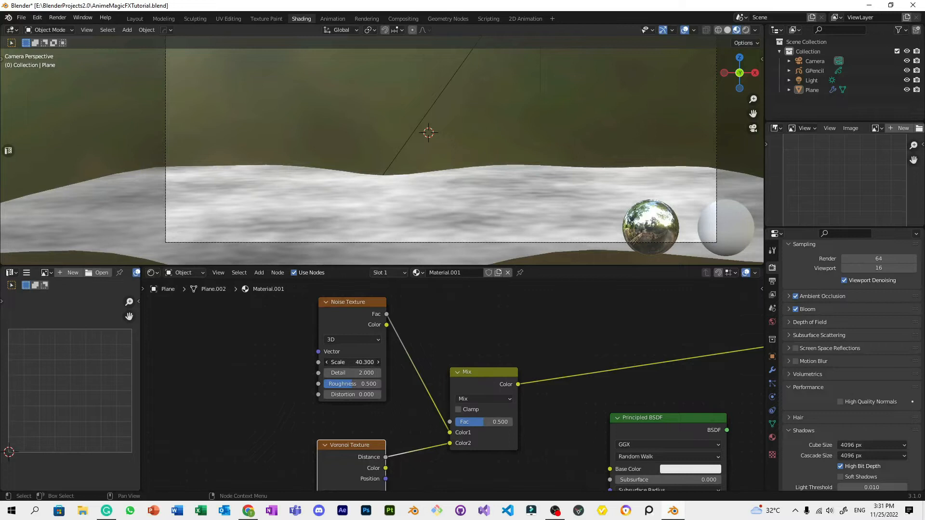
pyautogui.scroll(-2, 413, 213)
pyautogui.keyDown('shift'); pyautogui.moveTo(487, 219); pyautogui.dragTo(465, 211, button='middle'); pyautogui.keyUp('shift')
pyautogui.scroll(3, 443, 228)
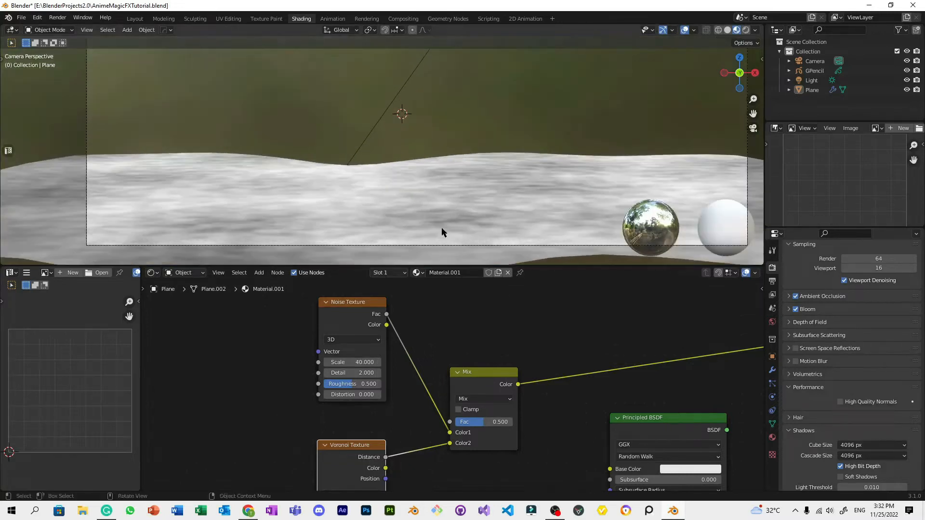
# Step: Set the Voronoi Texture scale to 12 and lower the Mix node's factor to about 0.41
pyautogui.moveTo(371, 374); pyautogui.dragTo(358, 282, button='middle')
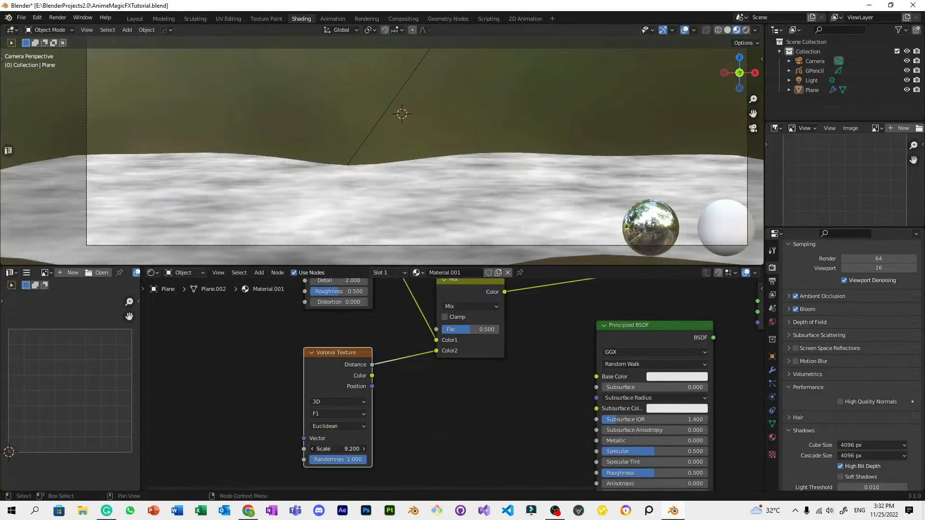
pyautogui.scroll(-2, 433, 385)
pyautogui.hotkey('shift', 'a')
pyautogui.press('Escape')
pyautogui.scroll(2, 455, 387)
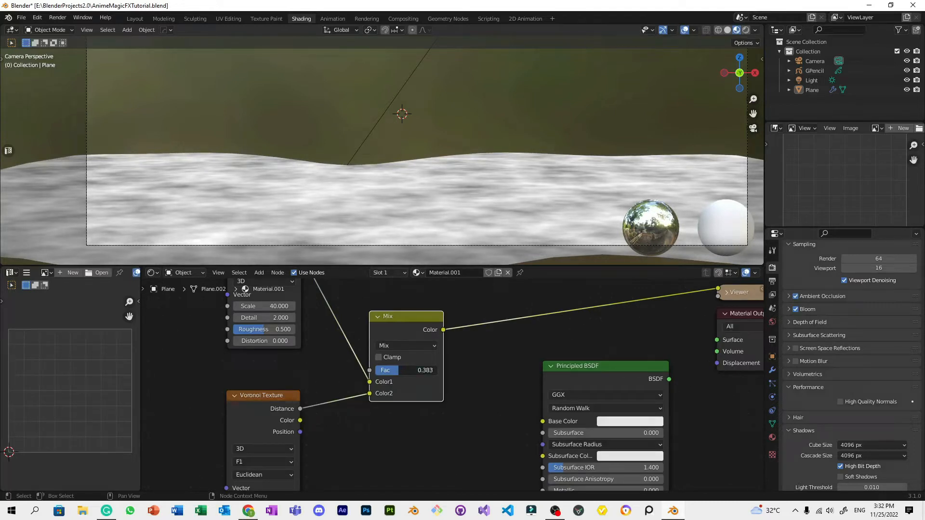
# Step: Add a ColorRamp node and insert it into the link after the Mix node's color output
pyautogui.scroll(-1, 511, 339)
pyautogui.hotkey('shift', 'a')
pyautogui.click(503, 333)
pyautogui.write('color')
pyautogui.press('Return')
pyautogui.click(462, 306)
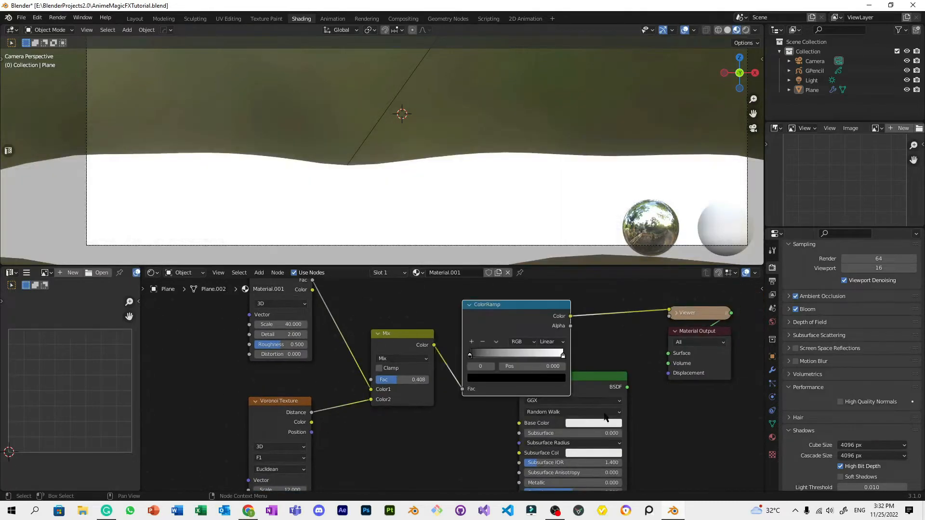
# Step: Make room in the node layout, link the ColorRamp color to Base Color, and connect the Principled BSDF to the material's Surface
pyautogui.scroll(-2, 605, 419)
pyautogui.moveTo(627, 345); pyautogui.dragTo(687, 359)
pyautogui.moveTo(518, 371); pyautogui.dragTo(603, 366)
pyautogui.scroll(4, 555, 349)
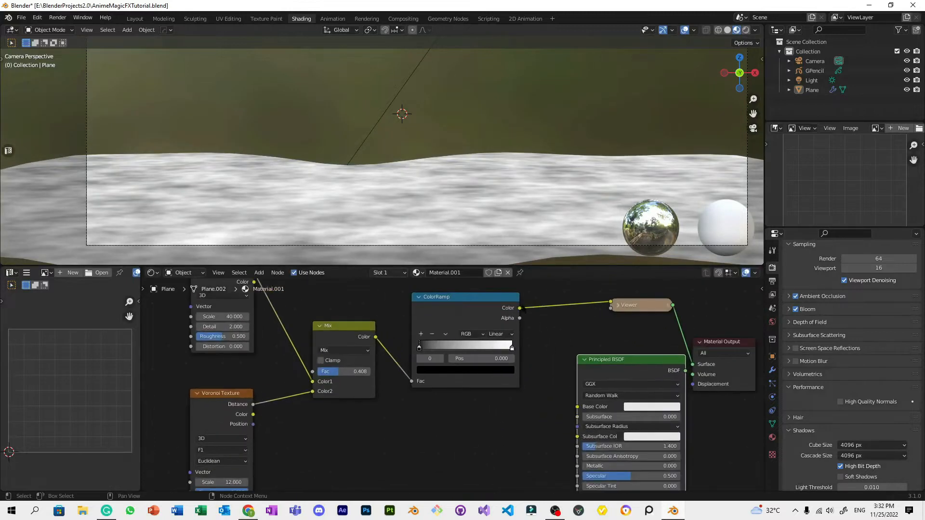
pyautogui.moveTo(519, 308); pyautogui.dragTo(574, 367)
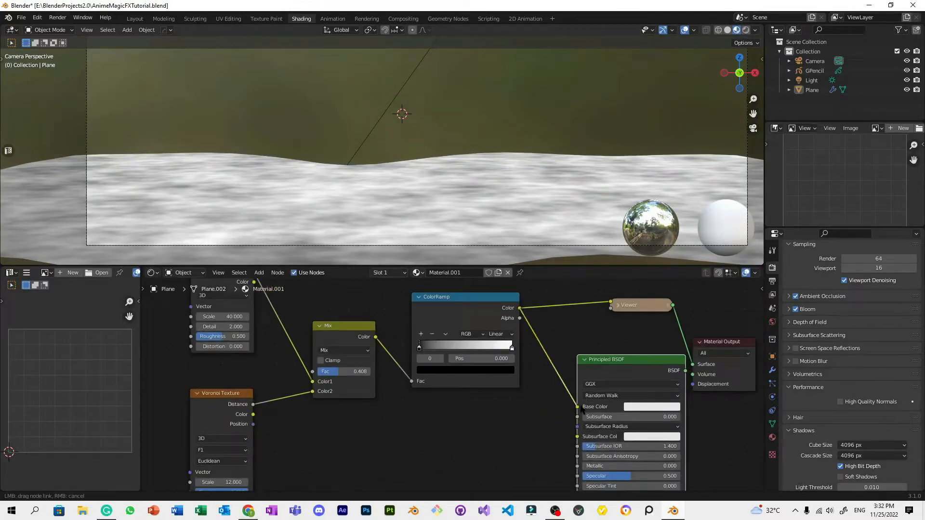
pyautogui.moveTo(581, 408); pyautogui.dragTo(581, 408)
pyautogui.moveTo(679, 380); pyautogui.dragTo(693, 365)
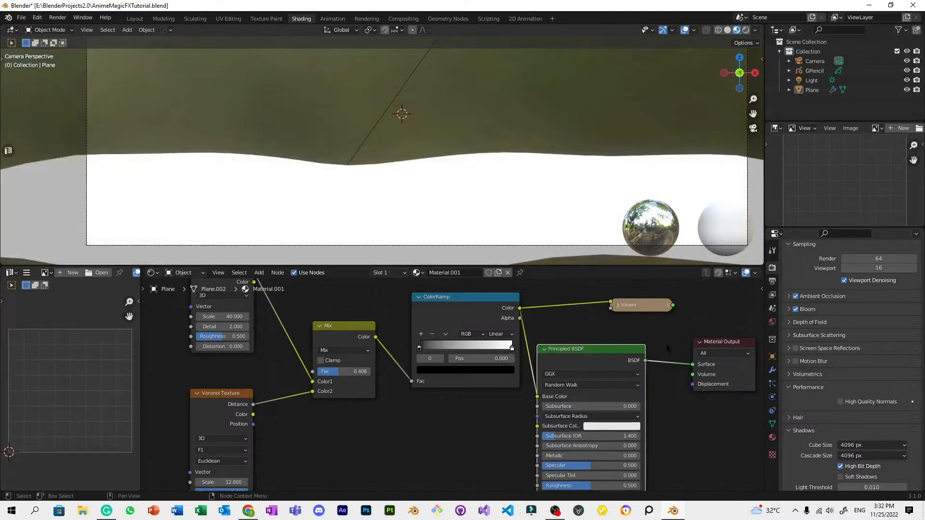
# Step: Move the ColorRamp's black stop to about 0.34 and recolor it dark reddish brown
pyautogui.scroll(3, 566, 358)
pyautogui.scroll(1, 448, 390)
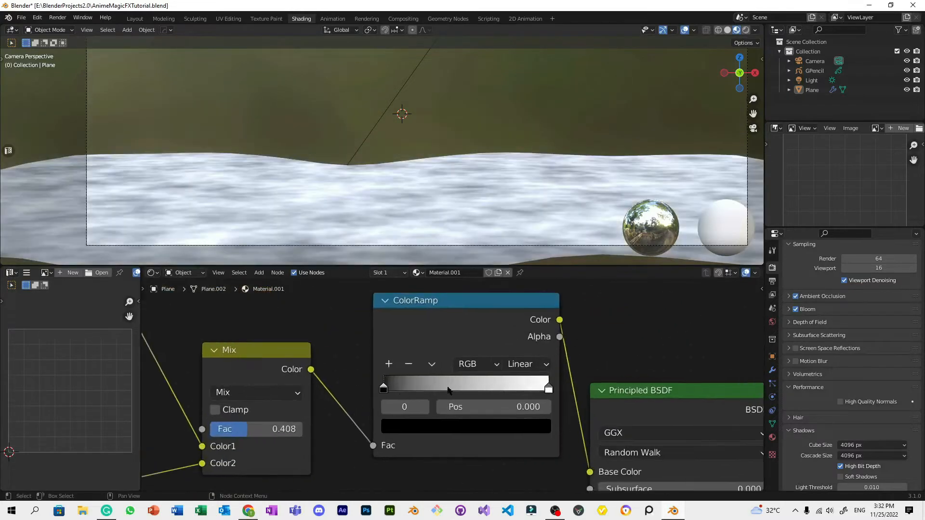
pyautogui.moveTo(384, 391); pyautogui.dragTo(433, 390)
pyautogui.click(460, 428)
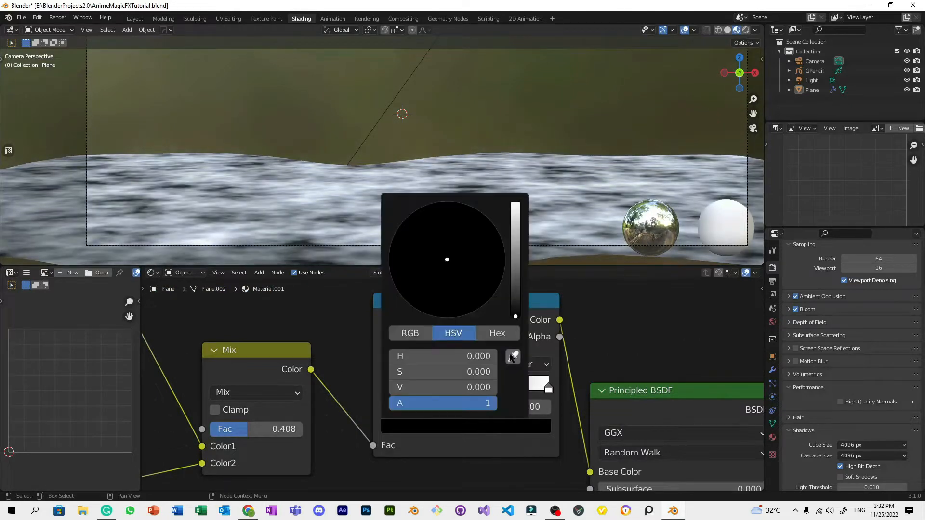
pyautogui.moveTo(515, 316); pyautogui.dragTo(515, 291)
pyautogui.click(443, 299)
pyautogui.moveTo(487, 410); pyautogui.dragTo(498, 409)
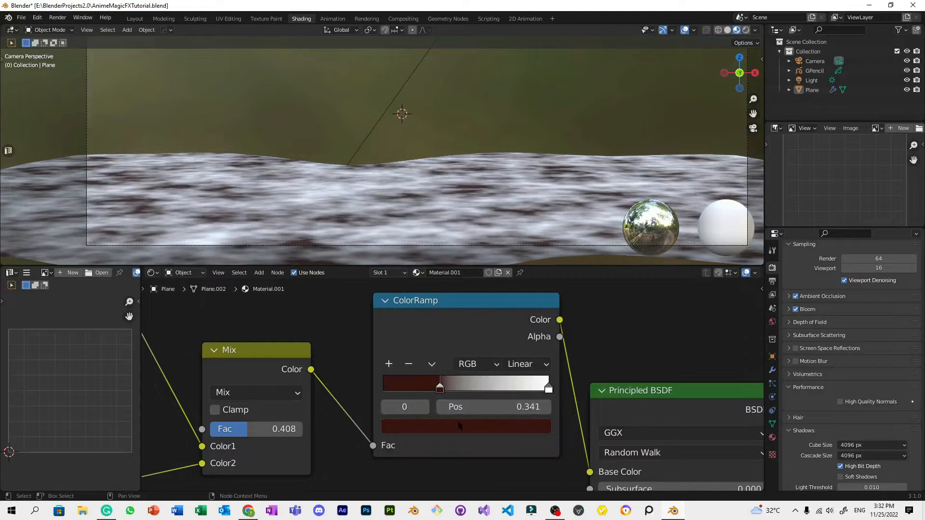
# Step: Copy the dark stop's color onto the ColorRamp's white stop and brighten it to a light salmon red
pyautogui.click(549, 389)
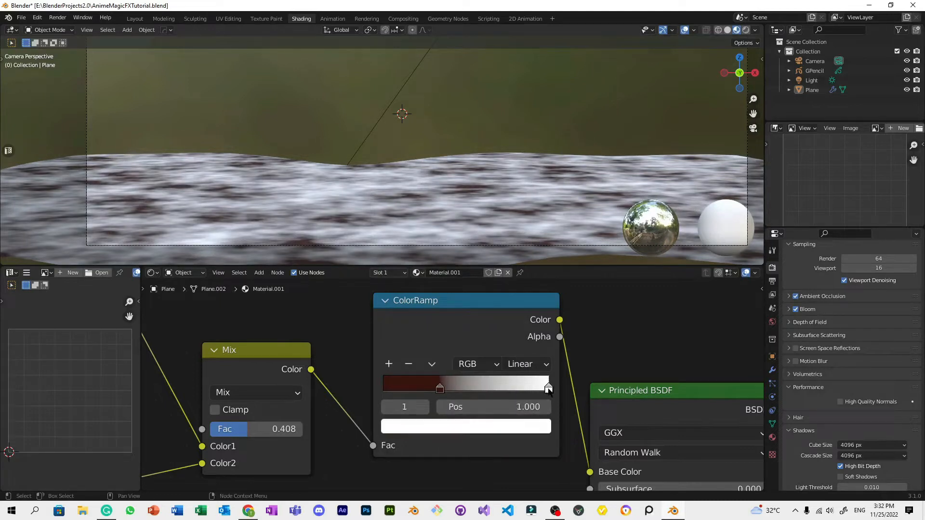
pyautogui.hotkey('ctrl', 'v')
pyautogui.click(529, 426)
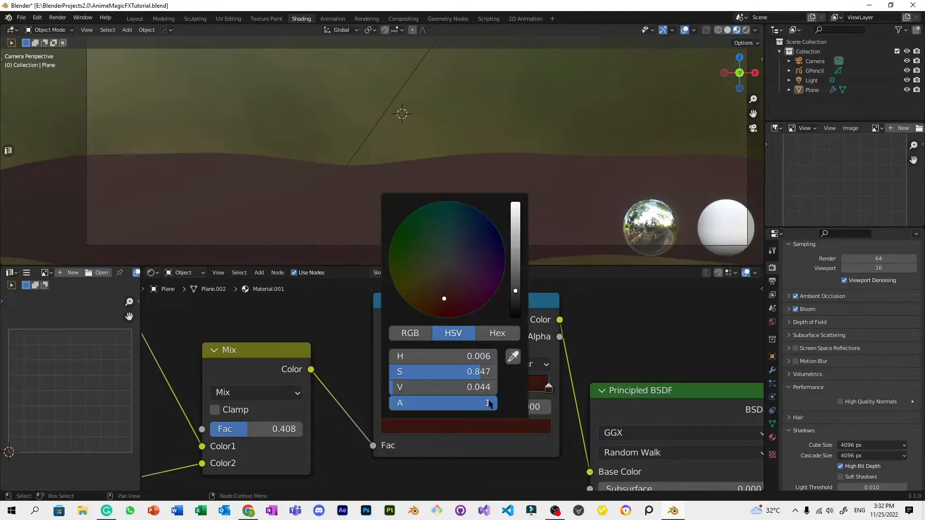
pyautogui.moveTo(442, 387); pyautogui.dragTo(481, 388)
# Step: Save the project and switch the viewport to rendered shading
pyautogui.scroll(-4, 470, 128)
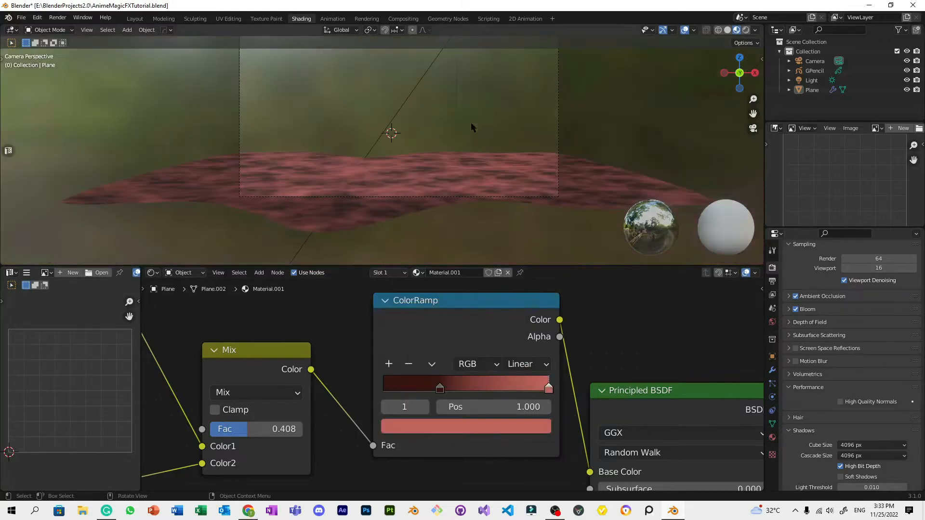
pyautogui.keyDown('shift'); pyautogui.moveTo(496, 113); pyautogui.dragTo(504, 168, button='middle'); pyautogui.keyUp('shift')
pyautogui.scroll(2, 503, 171)
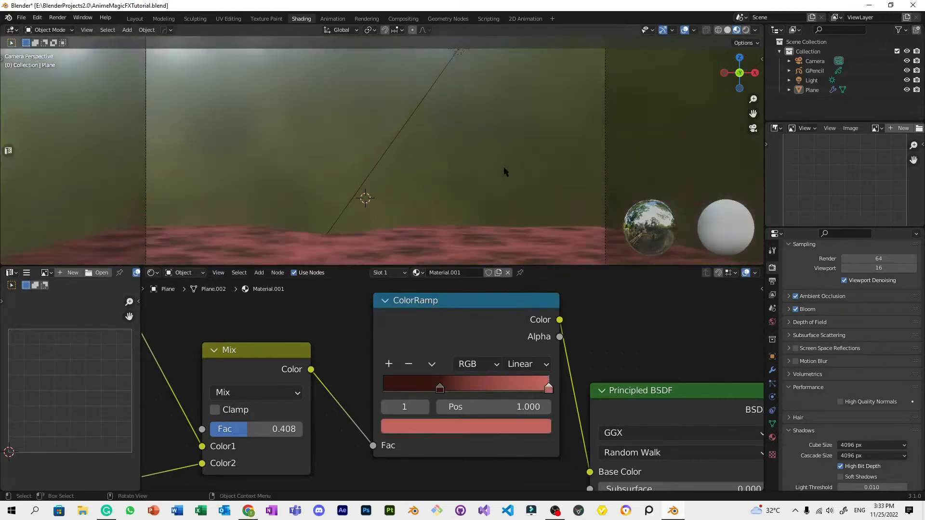
pyautogui.scroll(1, 504, 172)
pyautogui.hotkey('ctrl', 's')
pyautogui.click(746, 30)
pyautogui.scroll(-4, 546, 135)
pyautogui.scroll(2, 540, 154)
pyautogui.keyDown('shift'); pyautogui.moveTo(515, 263); pyautogui.dragTo(527, 238, button='middle'); pyautogui.keyUp('shift')
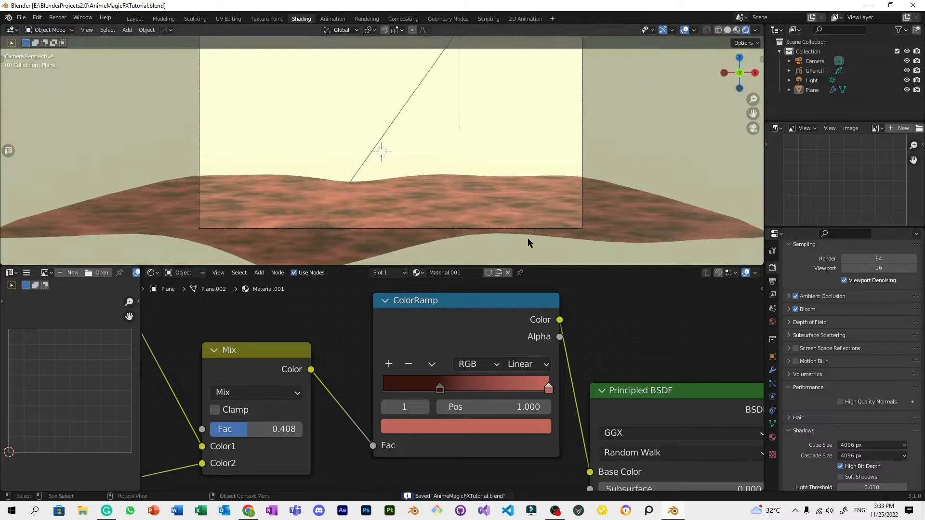
pyautogui.click(505, 178)
pyautogui.scroll(-1, 505, 178)
pyautogui.click(463, 94)
pyautogui.press('r')
pyautogui.press('r')
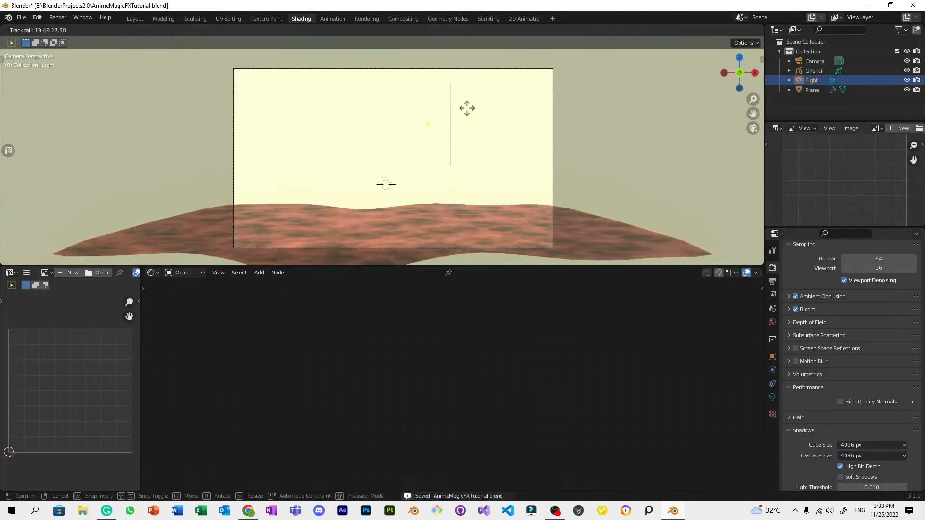
pyautogui.click(471, 139)
# Step: Set the ground material's Specular to 0 on the Principled BSDF and save the project
pyautogui.click(465, 220)
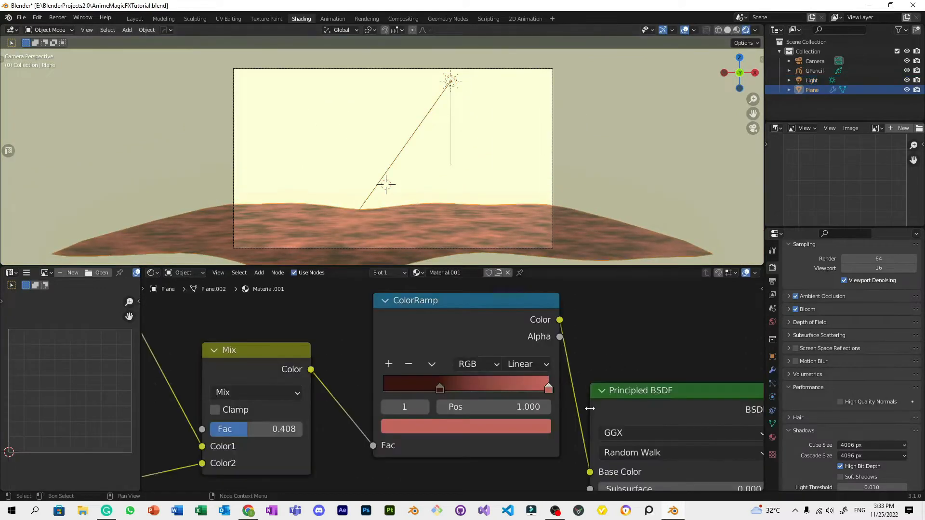
pyautogui.scroll(-4, 626, 429)
pyautogui.moveTo(684, 468); pyautogui.dragTo(591, 376, button='middle')
pyautogui.scroll(2, 592, 376)
pyautogui.moveTo(486, 405); pyautogui.dragTo(404, 405)
pyautogui.click(549, 173)
pyautogui.scroll(3, 552, 169)
pyautogui.hotkey('ctrl', 's')
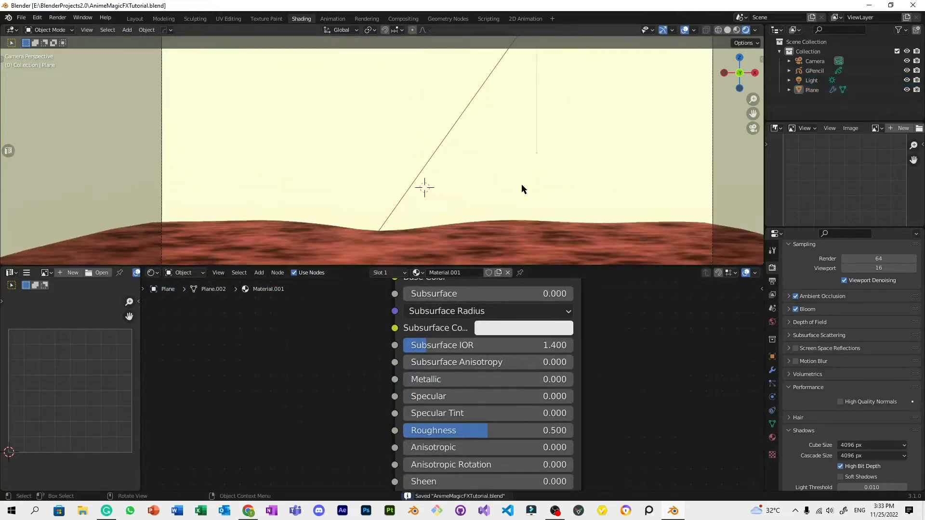
# Step: Add a new mesh plane and rotate it 90° about the X axis so it stands upright
pyautogui.click(511, 236)
pyautogui.scroll(6, 510, 236)
pyautogui.keyDown('shift'); pyautogui.moveTo(511, 236); pyautogui.dragTo(417, 206, button='middle'); pyautogui.keyUp('shift')
pyautogui.scroll(-8, 621, 190)
pyautogui.hotkey('shift', 'a')
pyautogui.click(489, 142)
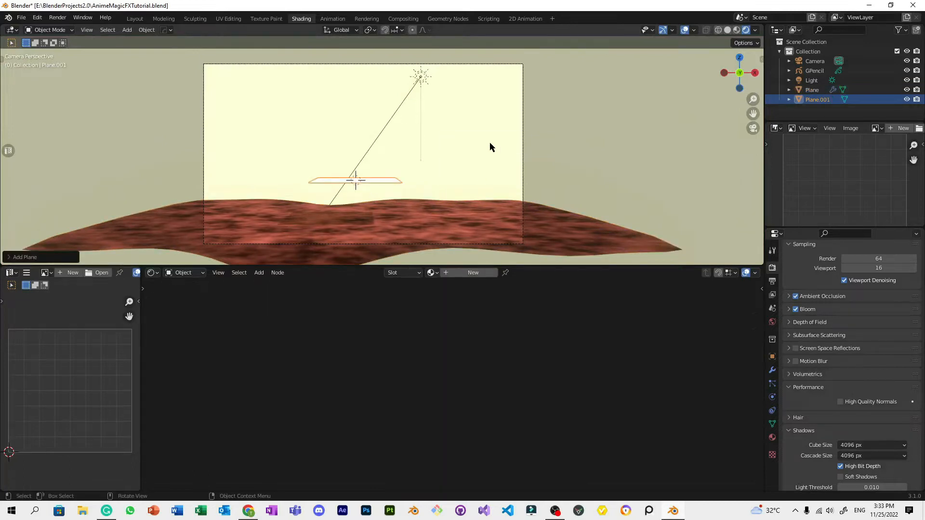
pyautogui.press('r')
pyautogui.press('x')
pyautogui.press('9')
pyautogui.press('0')
pyautogui.press('Return')
# Step: Move the upright plane far back along Y behind the ground and enlarge it as a backdrop
pyautogui.press('g')
pyautogui.press('y')
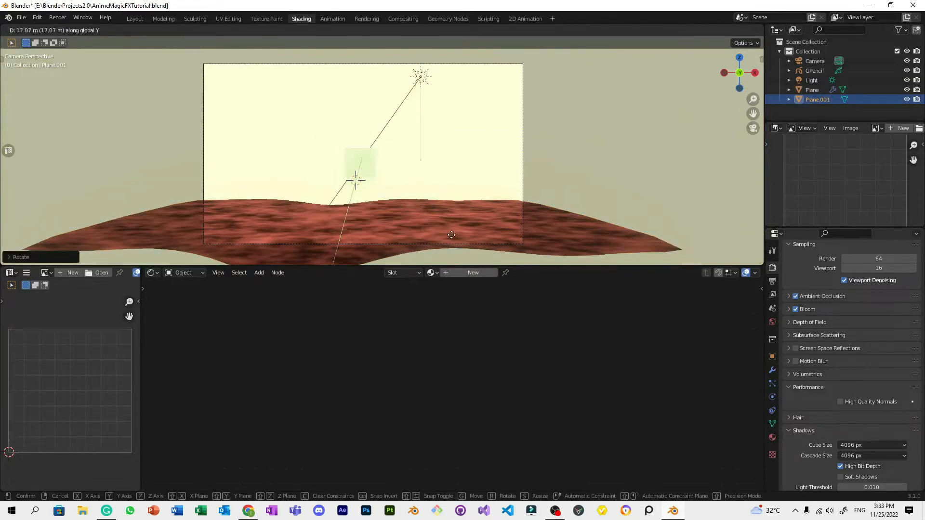
pyautogui.click(441, 247)
pyautogui.press('s')
pyautogui.press('g')
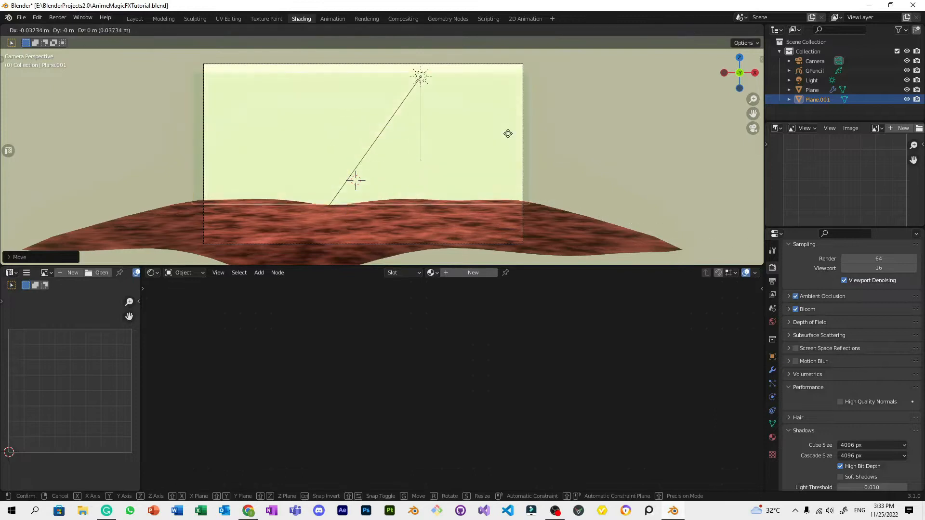
pyautogui.press('y')
pyautogui.click(501, 164)
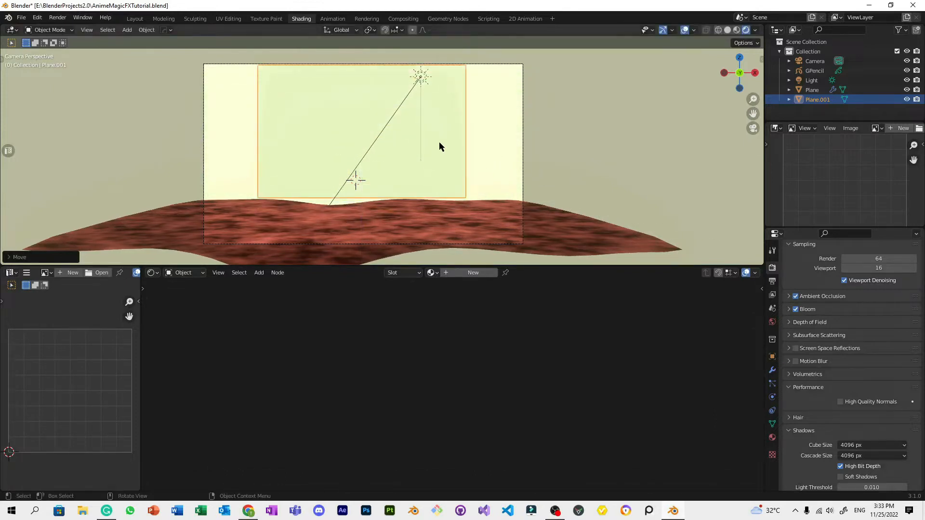
# Step: Scale the backdrop plane up and stretch it along X until it spans the full camera frame width
pyautogui.press('s')
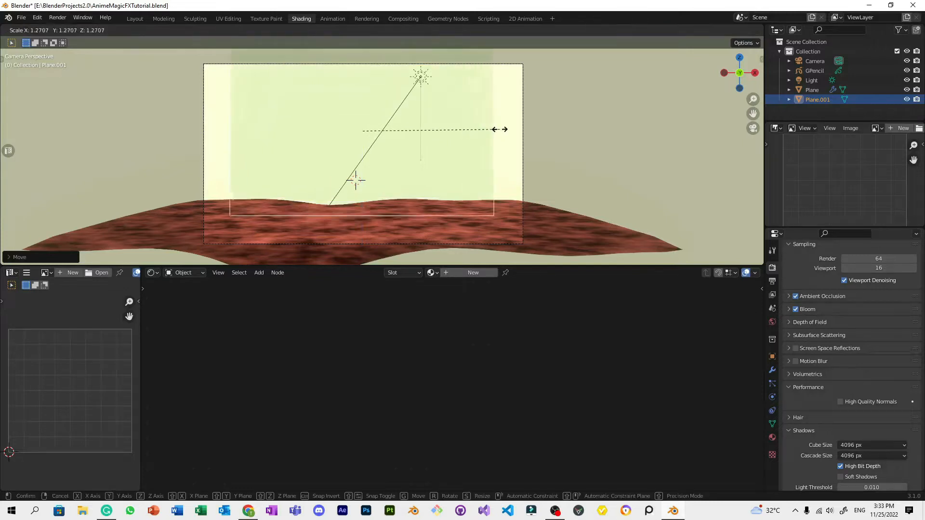
pyautogui.press('x')
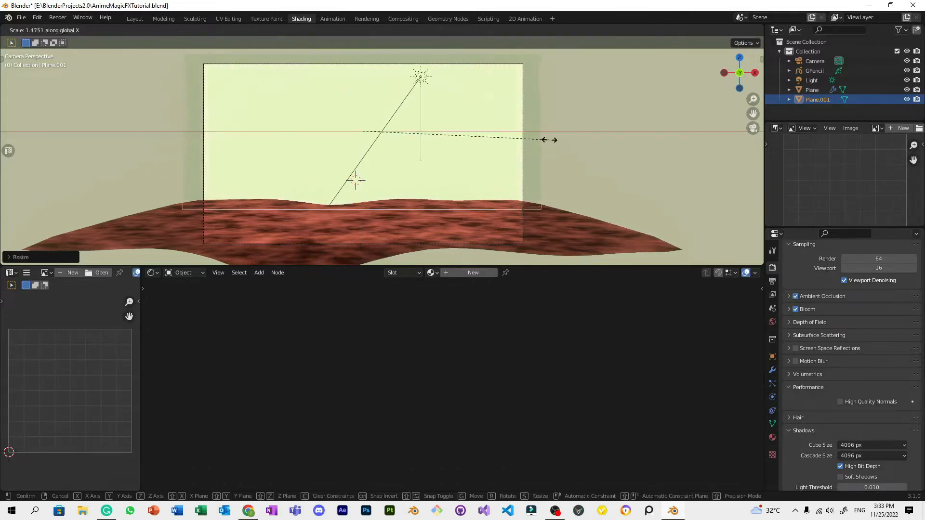
pyautogui.click(539, 134)
# Step: Check the backdrop plane's placement from the side, return to the camera view and save the project
pyautogui.scroll(-1, 558, 132)
pyautogui.moveTo(558, 132); pyautogui.dragTo(498, 176, button='middle')
pyautogui.scroll(-8, 493, 153)
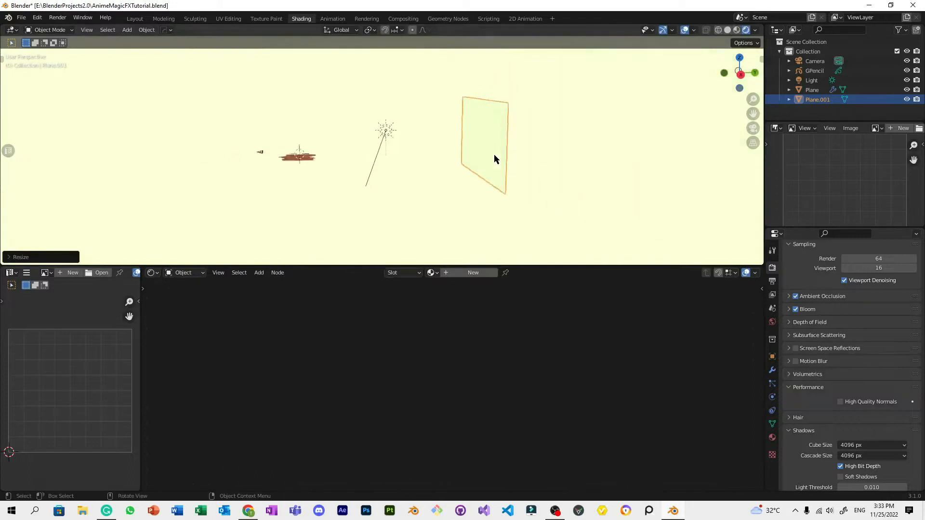
pyautogui.press('KP_0')
pyautogui.hotkey('ctrl', 's')
pyautogui.scroll(-2, 497, 157)
pyautogui.scroll(1, 547, 143)
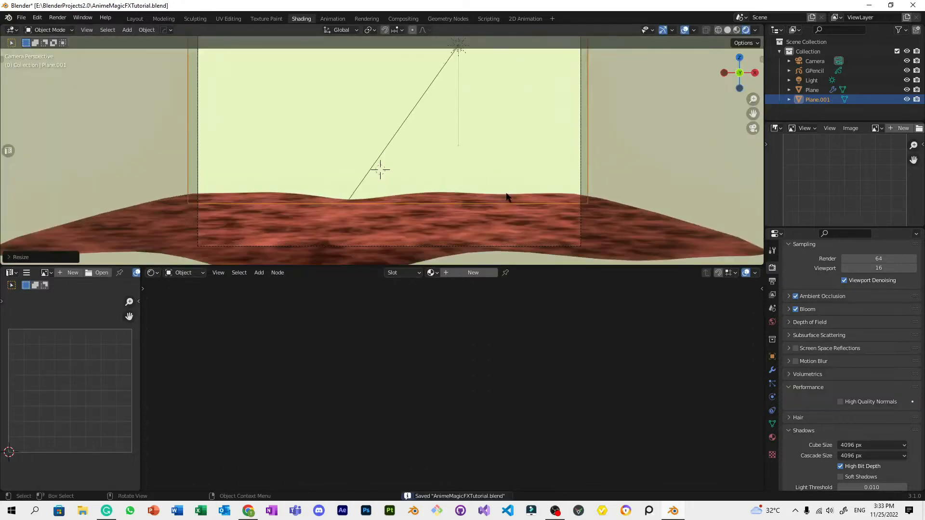
# Step: Create a new material for the backdrop plane and delete its Principled BSDF node
pyautogui.click(460, 274)
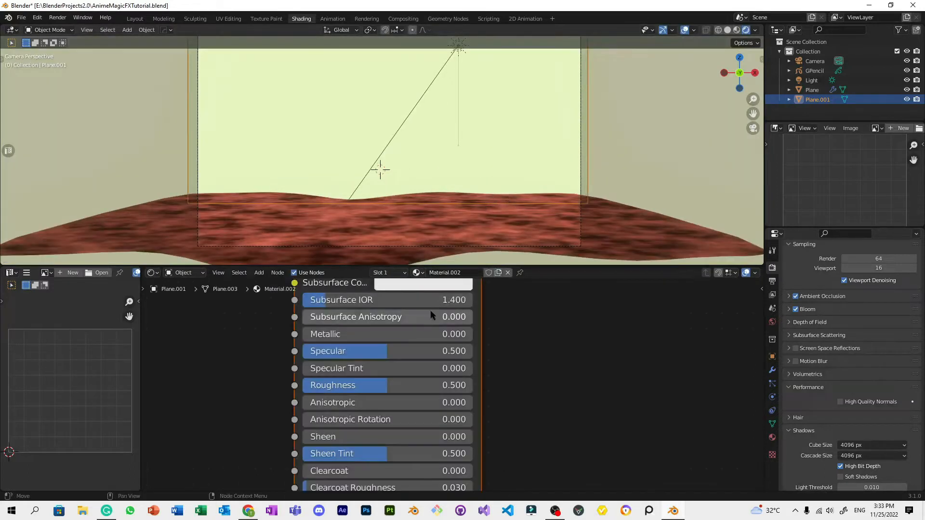
pyautogui.click(507, 342)
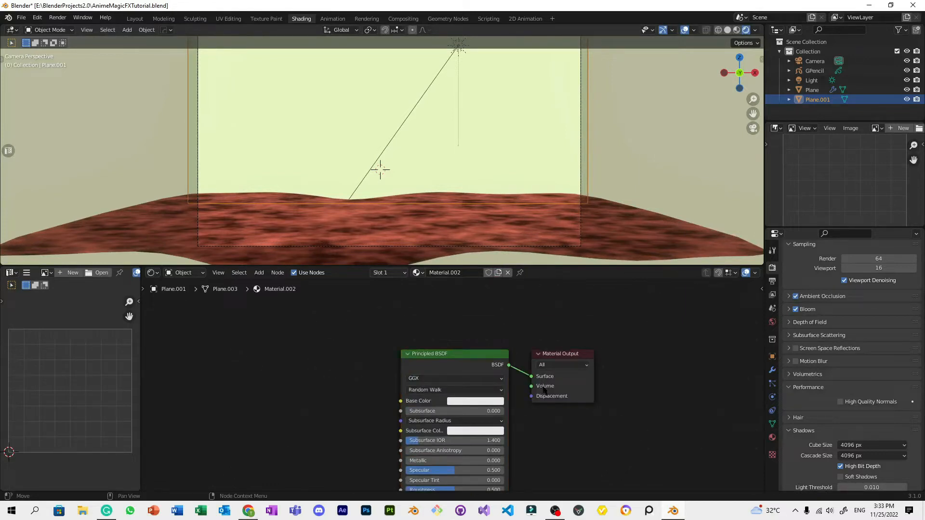
pyautogui.click(476, 359)
pyautogui.press('x')
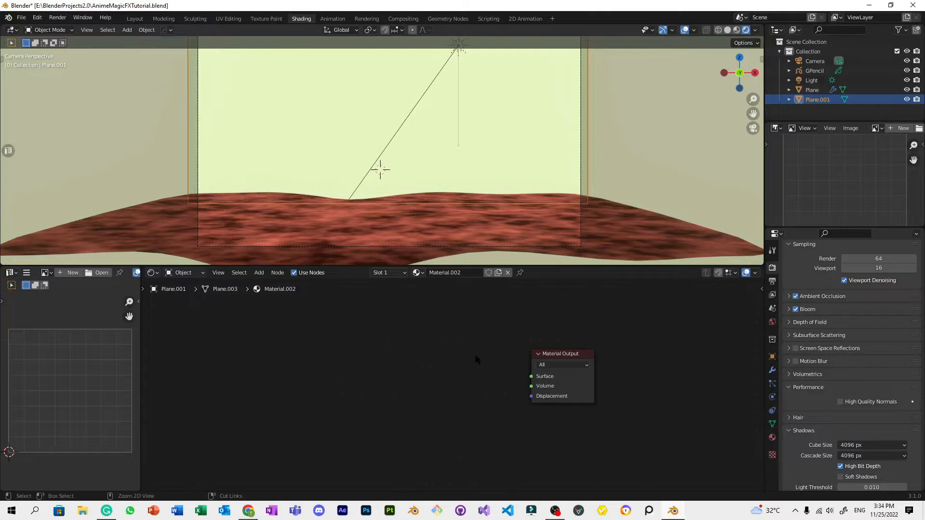
pyautogui.hotkey('shift', 'a')
pyautogui.click(461, 345)
pyautogui.write('white')
pyautogui.press('Return')
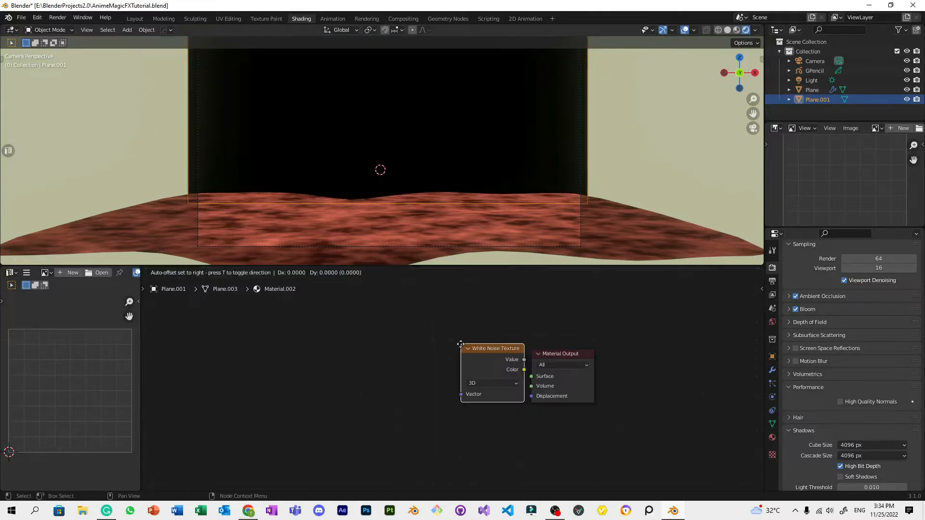
pyautogui.press('BackSpace')
pyautogui.press('BackSpace')
pyautogui.press('BackSpace')
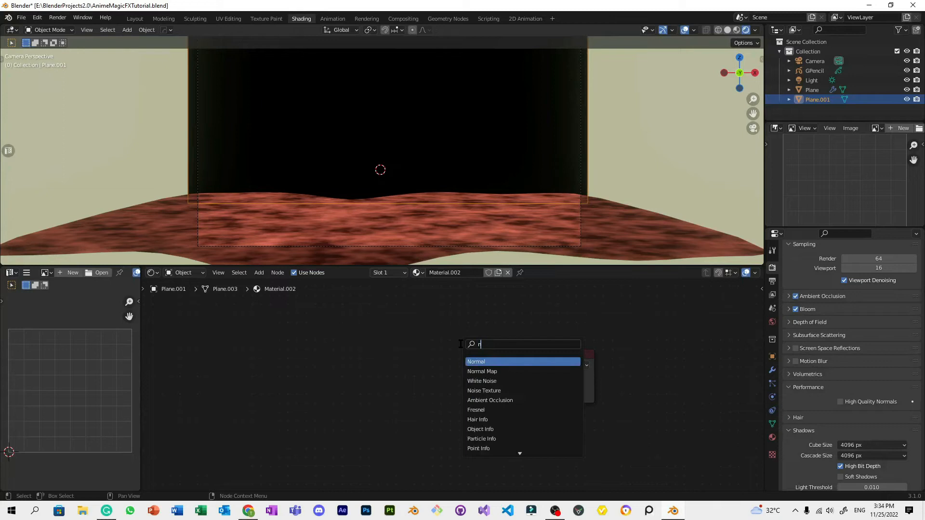
pyautogui.write('oise')
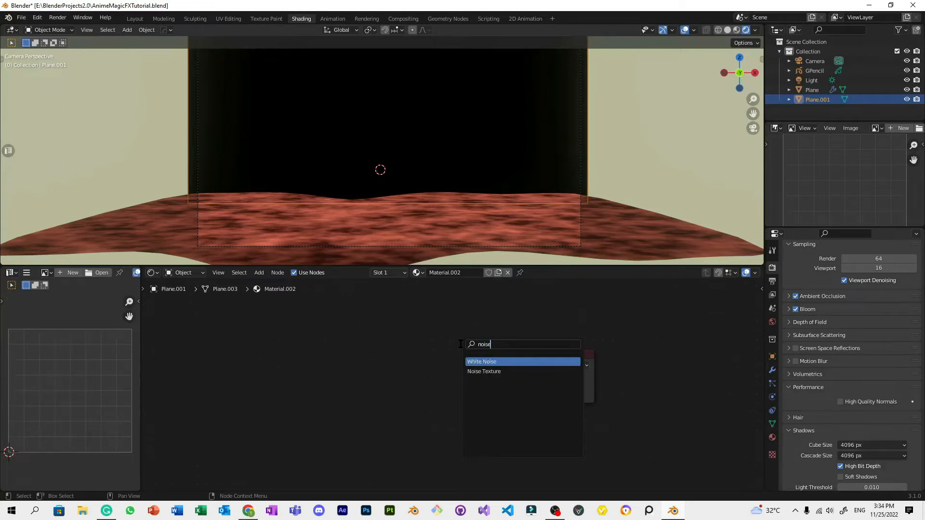
pyautogui.press('Return')
pyautogui.rightClick(461, 345)
# Step: Add a Noise Texture node to the backdrop material and place it well ahead of the Material Output
pyautogui.hotkey('shift', 'a')
pyautogui.click(460, 344)
pyautogui.write('noise')
pyautogui.click(484, 372)
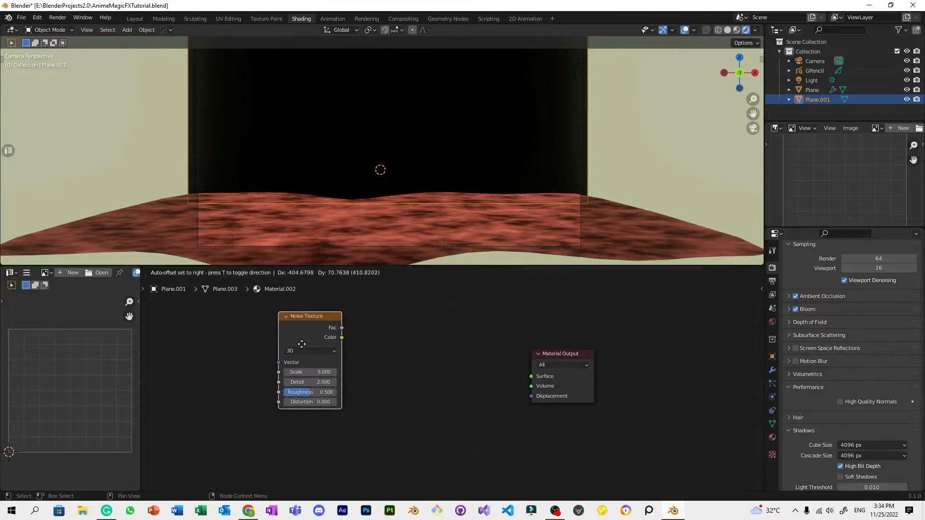
pyautogui.click(328, 394)
# Step: Add a Voronoi Texture node below the Noise Texture and preview the Noise Texture on the backdrop
pyautogui.moveTo(340, 373); pyautogui.dragTo(428, 359, button='middle')
pyautogui.scroll(2, 439, 361)
pyautogui.scroll(-1, 499, 349)
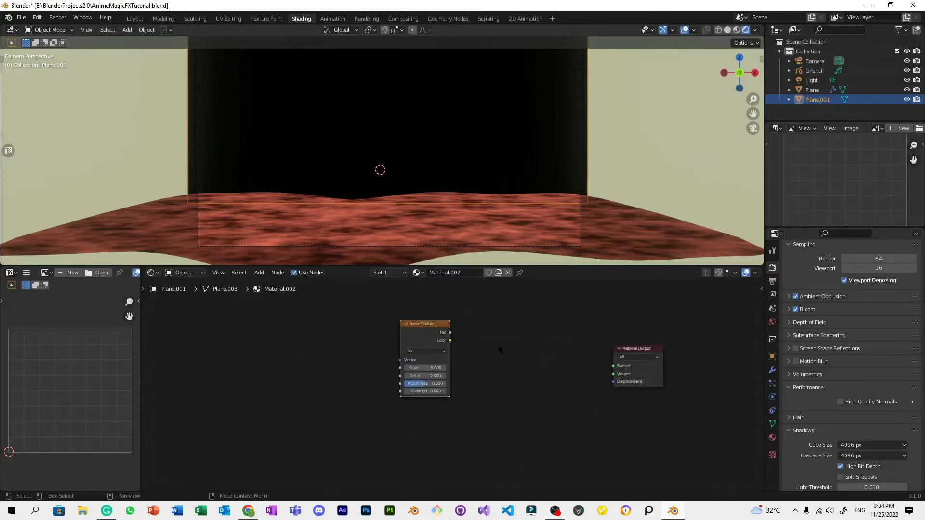
pyautogui.moveTo(499, 349); pyautogui.dragTo(485, 340, button='middle')
pyautogui.scroll(2, 485, 340)
pyautogui.hotkey('shift', 'a')
pyautogui.click(483, 334)
pyautogui.write('vor')
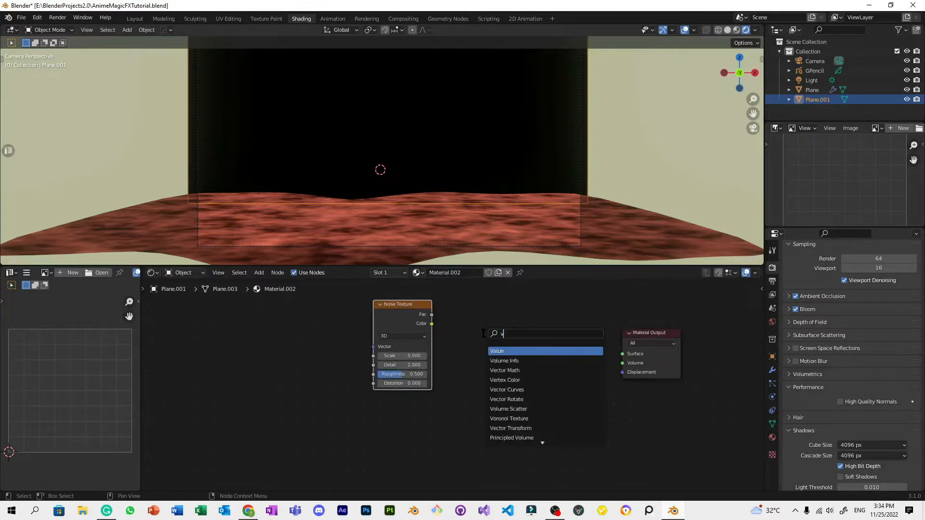
pyautogui.click(546, 354)
pyautogui.click(439, 433)
pyautogui.scroll(-1, 438, 434)
pyautogui.keyDown('ctrl'); pyautogui.keyDown('shift'); pyautogui.click(422, 339); pyautogui.keyUp('shift'); pyautogui.keyUp('ctrl')
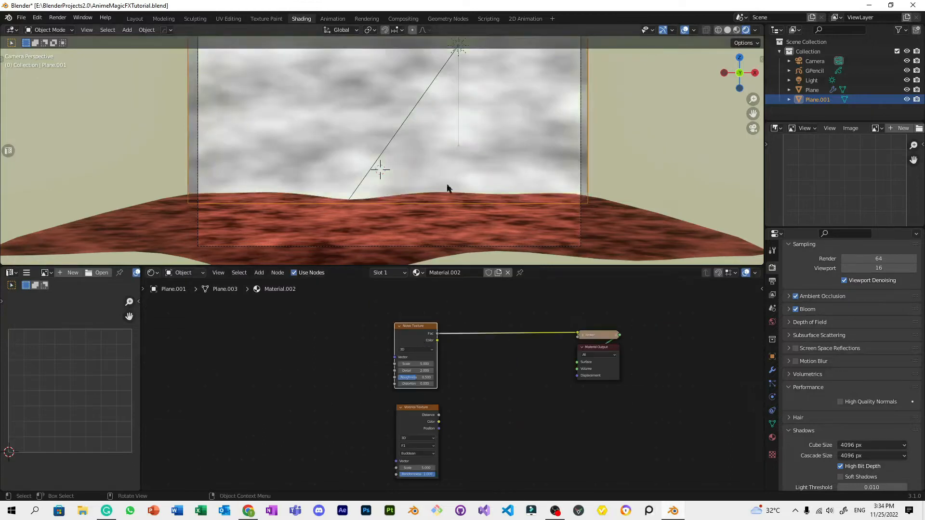
# Step: Add a ColorRamp fed by the Noise Texture's Fac and a duplicate ColorRamp fed by the Voronoi Texture's Color
pyautogui.moveTo(507, 358); pyautogui.dragTo(545, 394, button='middle')
pyautogui.scroll(1, 545, 394)
pyautogui.write('c')
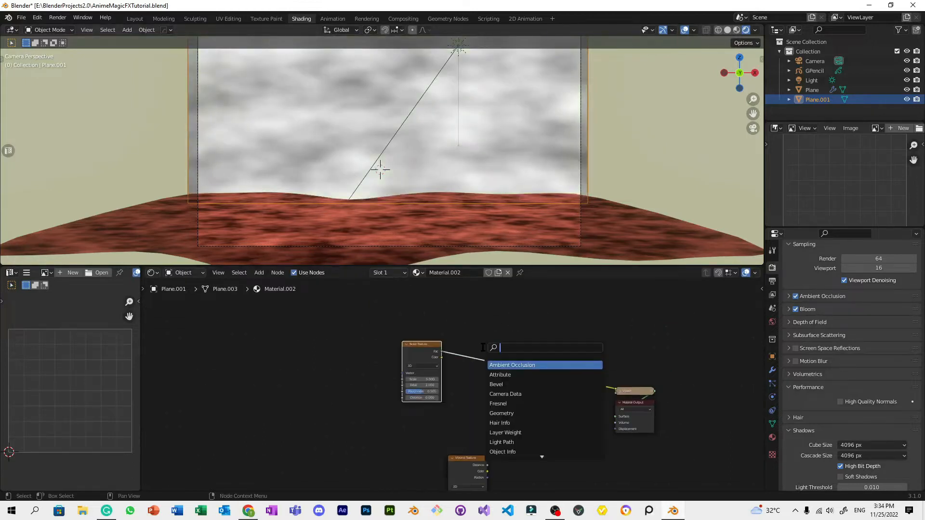
pyautogui.hotkey('shift', 'd')
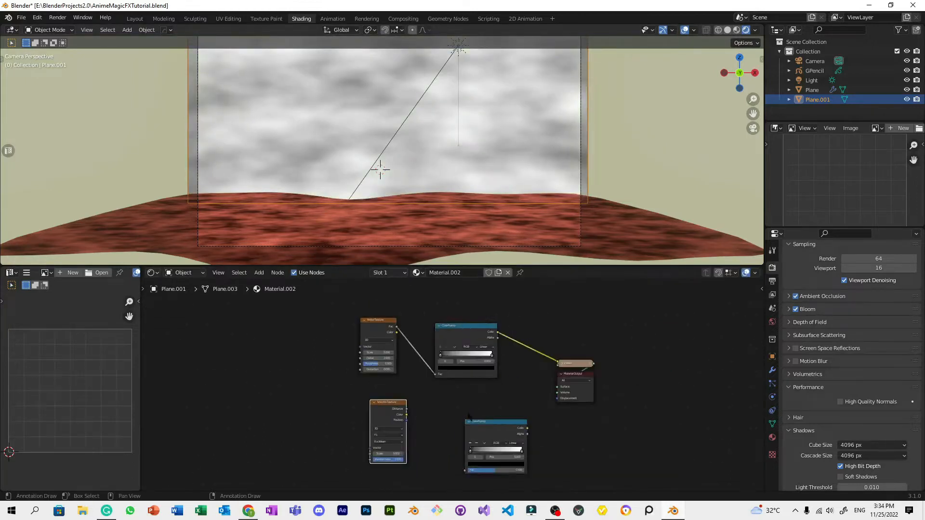
pyautogui.click(448, 385)
pyautogui.scroll(3, 424, 404)
pyautogui.moveTo(461, 371); pyautogui.dragTo(474, 411)
pyautogui.moveTo(462, 413); pyautogui.dragTo(445, 342, button='middle')
pyautogui.moveTo(373, 351); pyautogui.dragTo(407, 424)
# Step: Combine the two ColorRamp outputs in a Mix node and move the Material Output farther along to make room
pyautogui.scroll(-2, 407, 424)
pyautogui.moveTo(501, 318); pyautogui.dragTo(539, 409, button='middle')
pyautogui.keyDown('ctrl'); pyautogui.keyDown('shift'); pyautogui.moveTo(473, 415); pyautogui.dragTo(486, 352, button='right'); pyautogui.keyUp('shift'); pyautogui.keyUp('ctrl')
pyautogui.scroll(-3, 568, 387)
pyautogui.moveTo(625, 380); pyautogui.dragTo(692, 397)
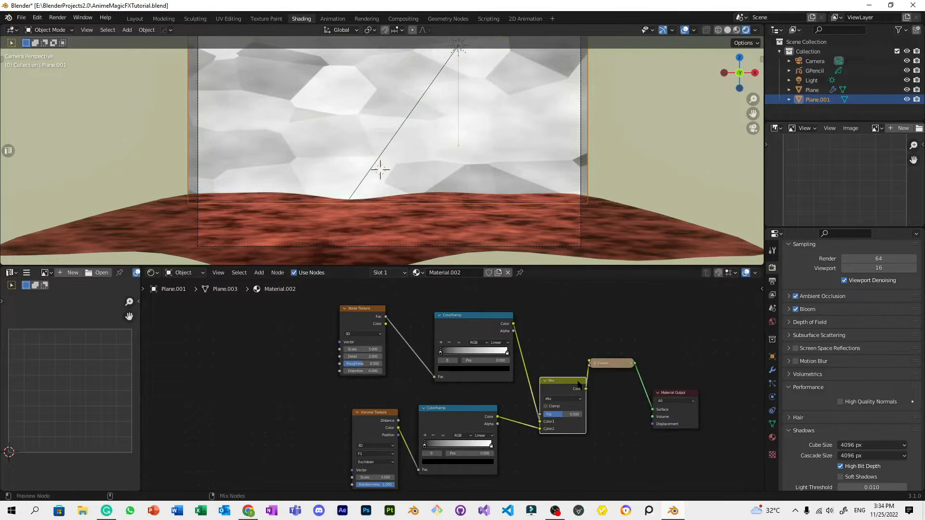
# Step: Insert a third ColorRamp between the Mix node and the Material Output, removing the Viewer node
pyautogui.scroll(1, 581, 354)
pyautogui.hotkey('shift', 'a')
pyautogui.click(582, 354)
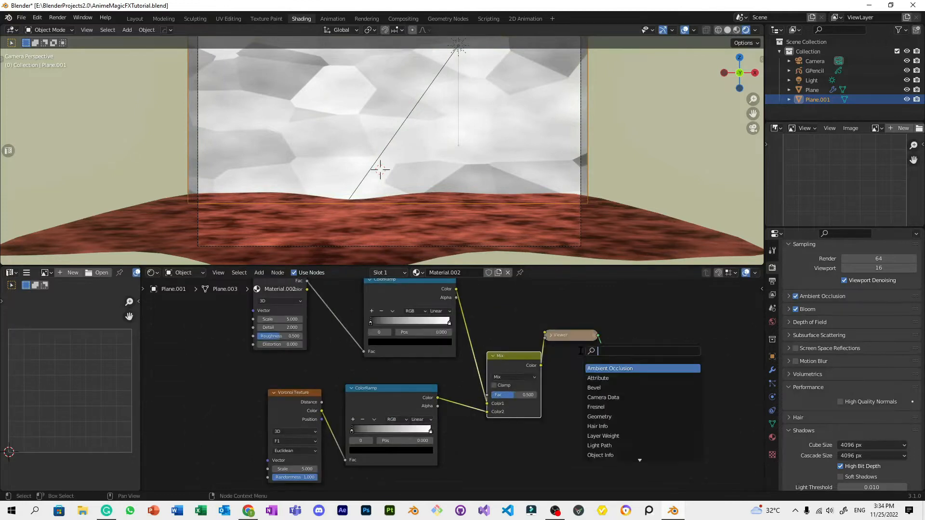
pyautogui.write('color')
pyautogui.press('Return')
pyautogui.click(582, 354)
pyautogui.moveTo(569, 357); pyautogui.dragTo(506, 324, button='middle')
pyautogui.hotkey('ctrl', 'x')
pyautogui.scroll(3, 613, 371)
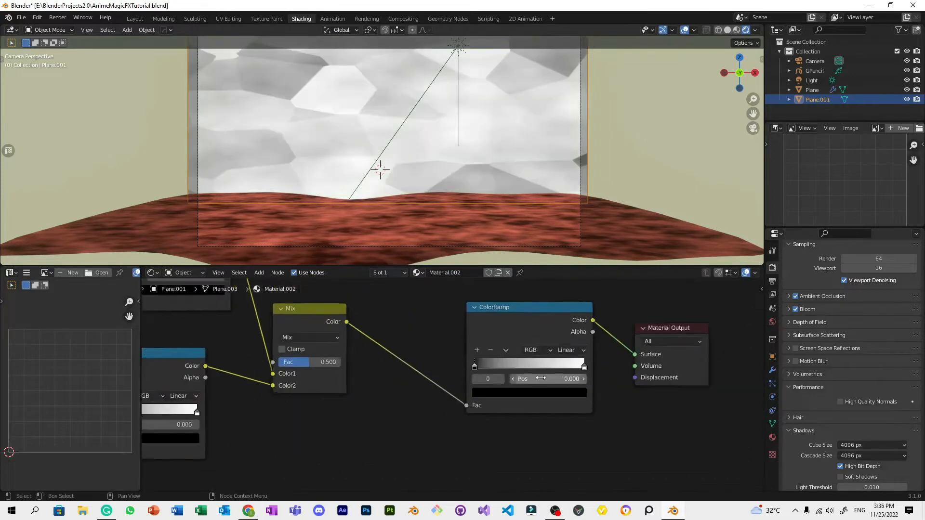
# Step: Recolor the final ColorRamp's white stop red and move it to position 0.505
pyautogui.moveTo(608, 365); pyautogui.dragTo(559, 365)
pyautogui.click(567, 397)
pyautogui.click(530, 307)
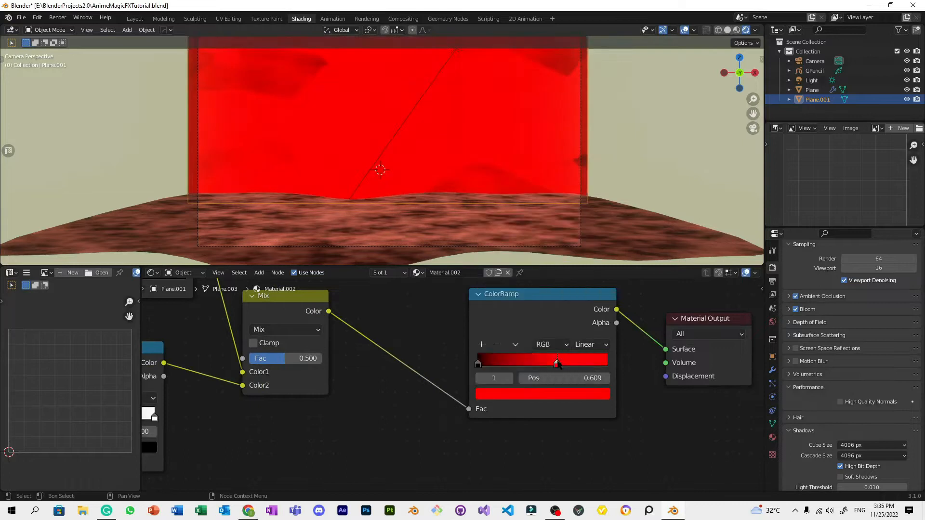
# Step: Set the Mix node's blending mode to Multiply with a factor of 1.000 and save the project
pyautogui.click(392, 378)
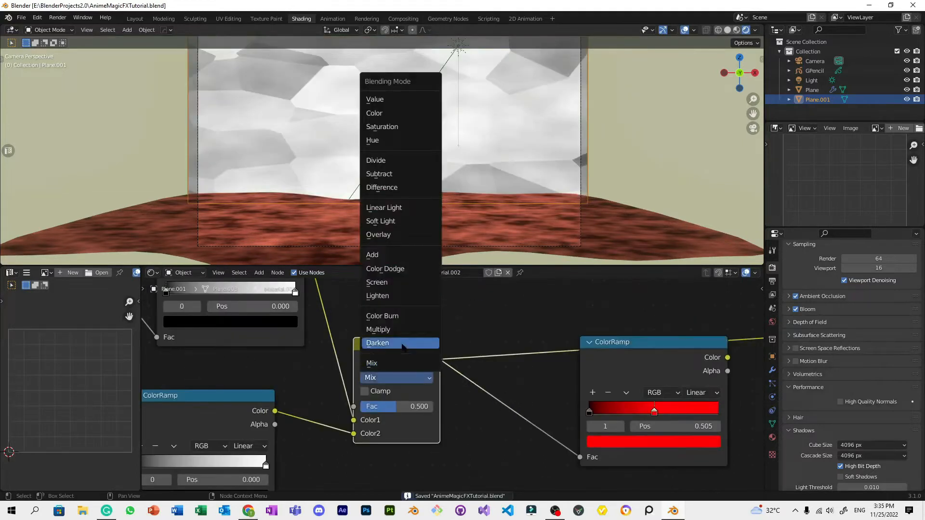
pyautogui.hotkey('ctrl', 's')
pyautogui.click(383, 324)
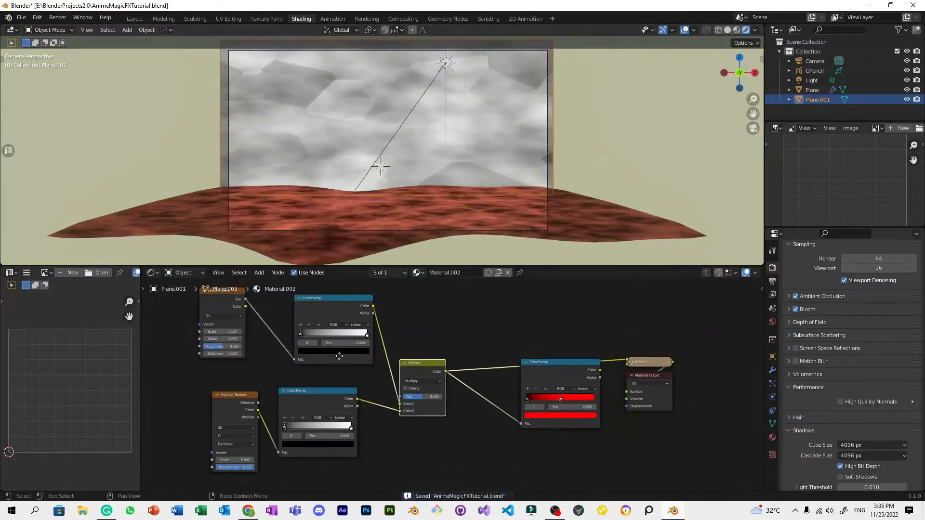
pyautogui.moveTo(244, 400); pyautogui.dragTo(365, 415, button='middle')
pyautogui.click(347, 316)
pyautogui.click(364, 415)
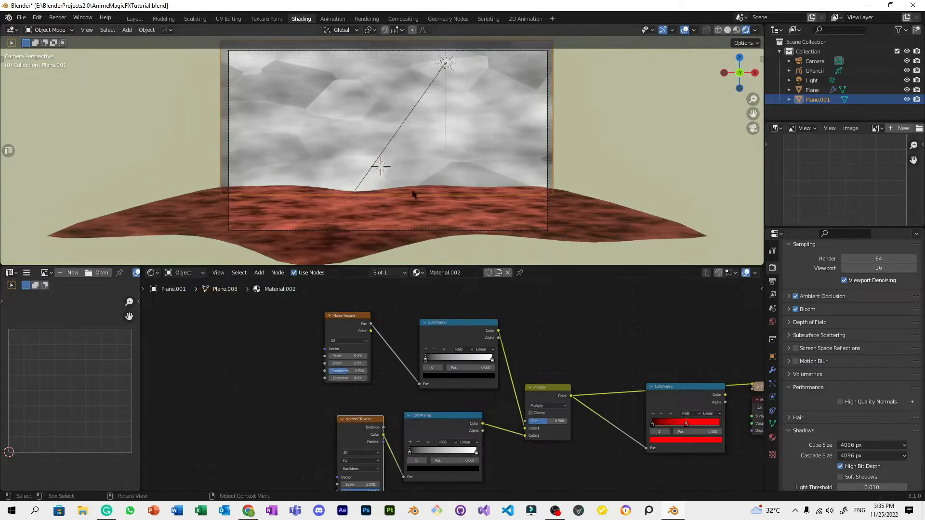
pyautogui.scroll(2, 519, 413)
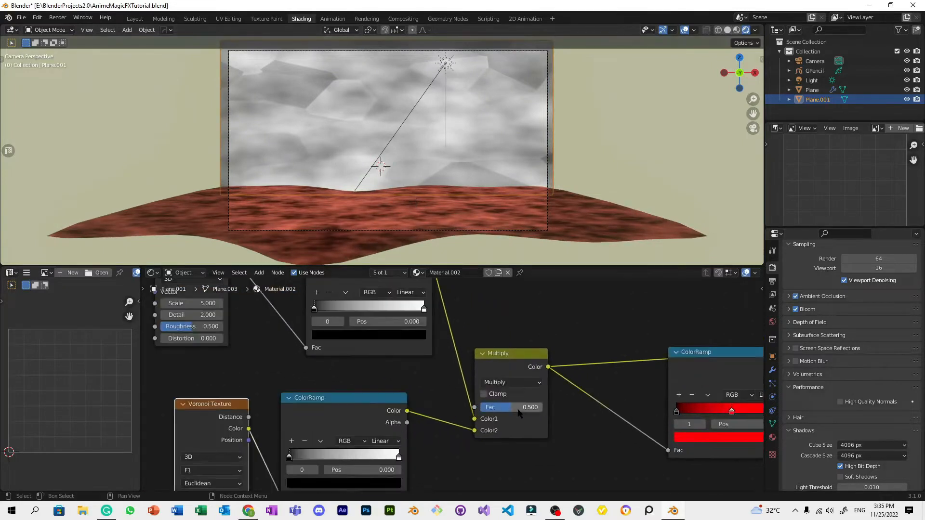
pyautogui.moveTo(516, 411); pyautogui.dragTo(549, 411)
pyautogui.scroll(1, 454, 171)
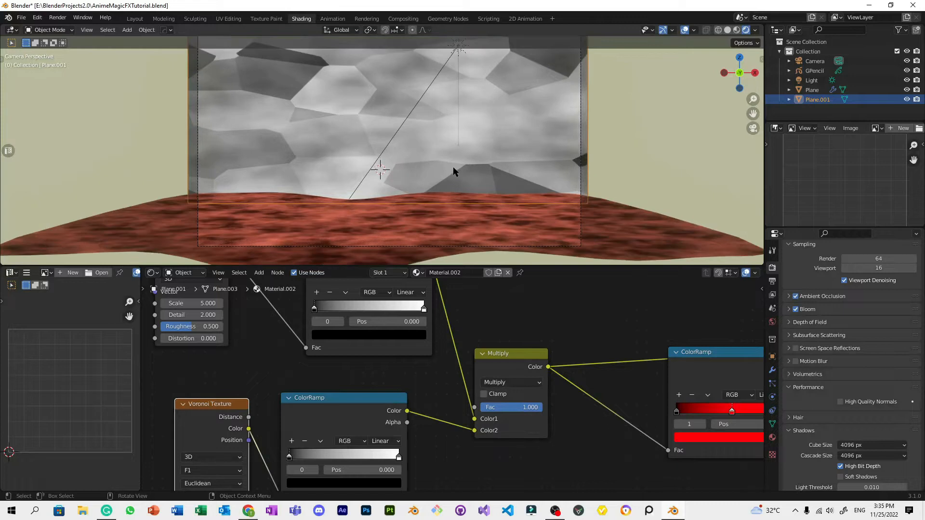
pyautogui.scroll(1, 539, 402)
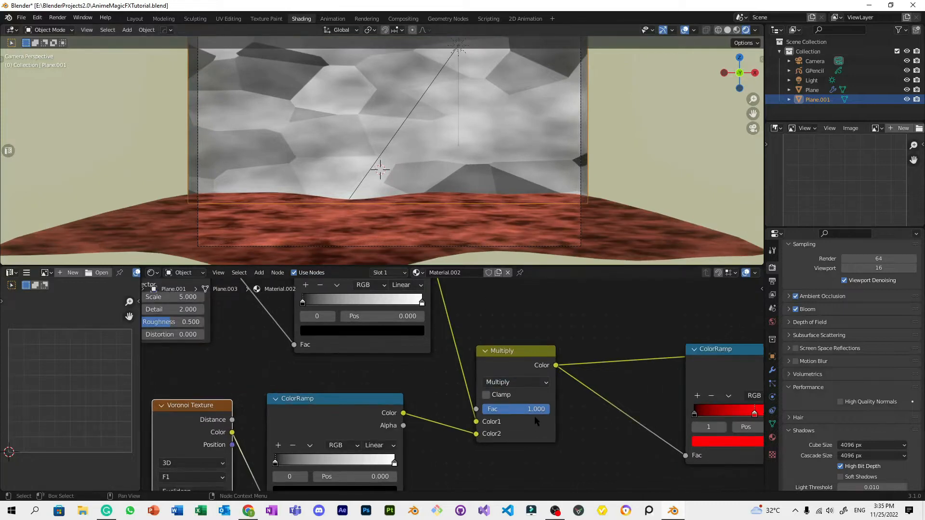
# Step: Compare the red ColorRamp with the Multiply node's output on the backdrop and save the project
pyautogui.scroll(-7, 529, 416)
pyautogui.moveTo(645, 392); pyautogui.dragTo(597, 374, button='middle')
pyautogui.keyDown('ctrl'); pyautogui.keyDown('shift'); pyautogui.click(602, 369); pyautogui.keyUp('shift'); pyautogui.keyUp('ctrl')
pyautogui.scroll(-2, 490, 166)
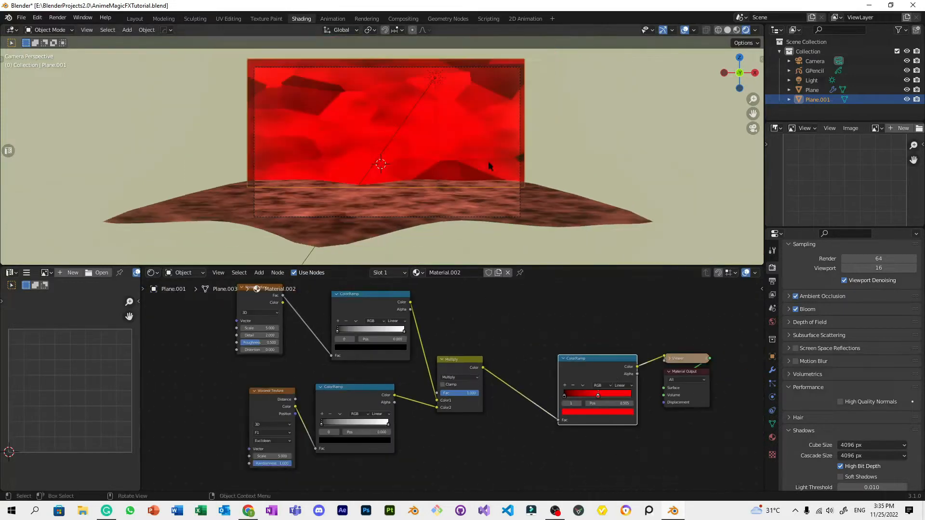
pyautogui.keyDown('ctrl'); pyautogui.keyDown('shift'); pyautogui.click(455, 361); pyautogui.keyUp('shift'); pyautogui.keyUp('ctrl')
pyautogui.hotkey('ctrl', 's')
# Step: Switch the Voronoi Texture to 4D and set its scale to 8.500
pyautogui.scroll(2, 450, 369)
pyautogui.moveTo(270, 393); pyautogui.dragTo(537, 348, button='middle')
pyautogui.scroll(1, 540, 347)
pyautogui.moveTo(527, 355); pyautogui.dragTo(502, 353)
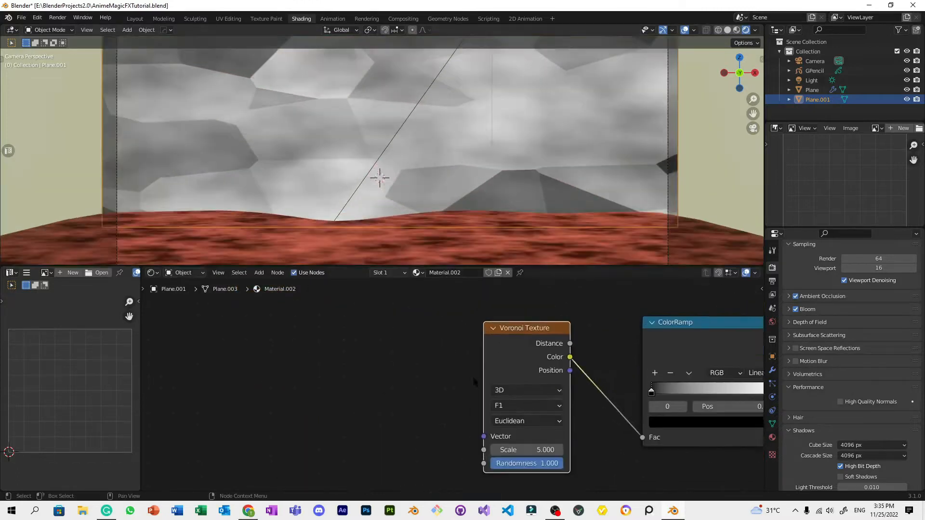
pyautogui.moveTo(474, 380); pyautogui.dragTo(400, 356, button='middle')
pyautogui.scroll(1, 399, 356)
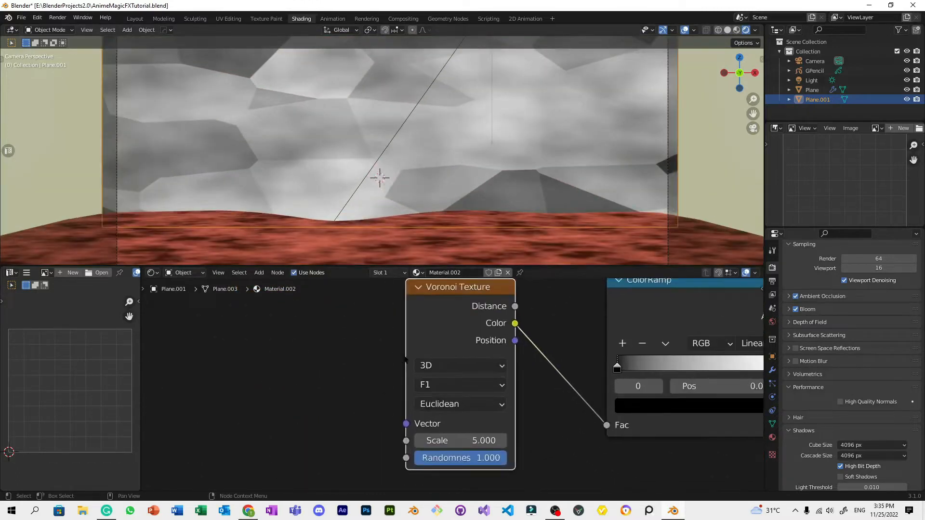
pyautogui.moveTo(461, 433)
pyautogui.mouseDown()
pyautogui.moveTo(481, 433)
pyautogui.moveTo(443, 433)
pyautogui.mouseUp()
pyautogui.click(460, 366)
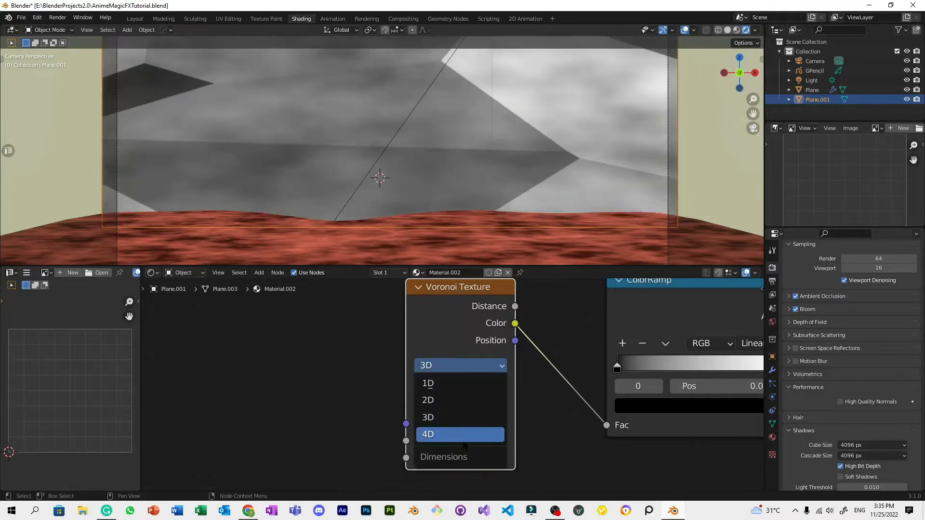
pyautogui.click(463, 436)
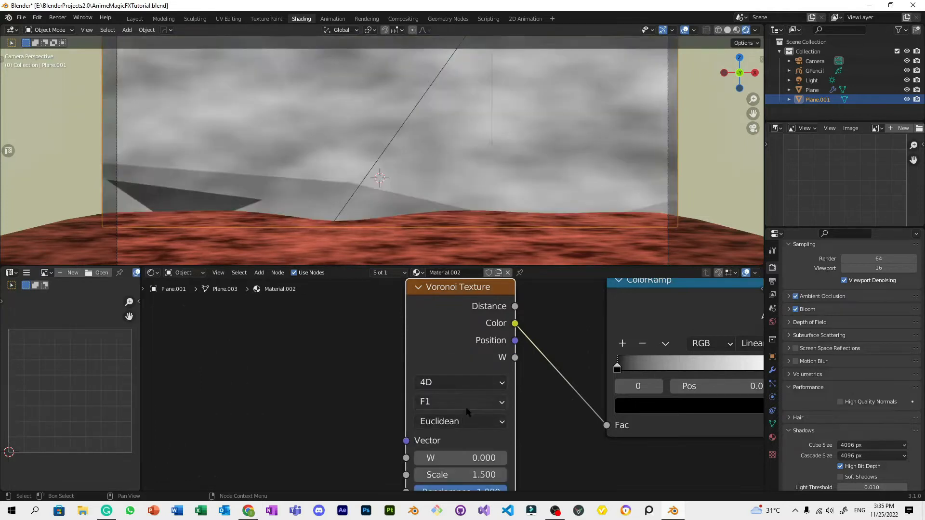
pyautogui.scroll(-3, 466, 406)
pyautogui.moveTo(464, 428); pyautogui.dragTo(498, 428)
pyautogui.scroll(-2, 485, 170)
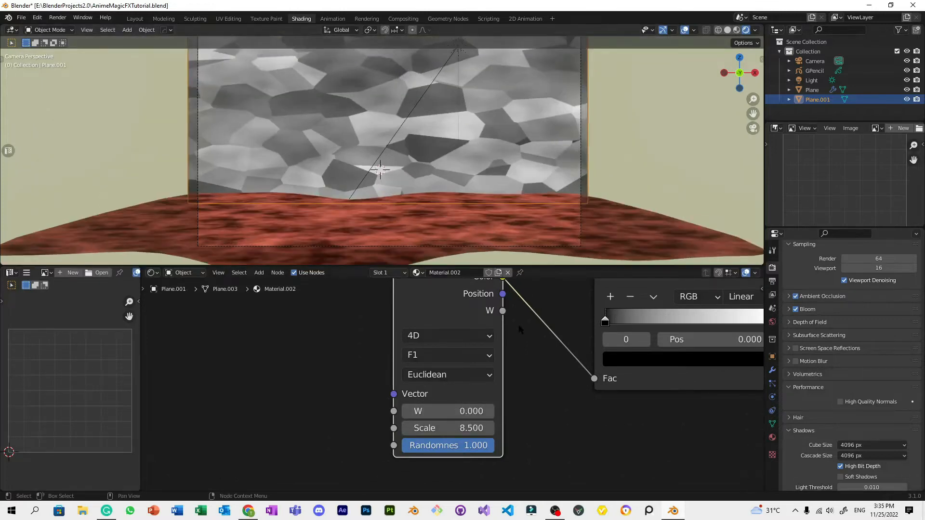
pyautogui.scroll(-2, 520, 329)
pyautogui.hotkey('shift', 'a')
pyautogui.write('noise')
pyautogui.press('Down')
pyautogui.press('Return')
pyautogui.press('Escape')
# Step: Add a second Voronoi Texture before the existing one and connect its Distance output to the existing node's Vector input
pyautogui.hotkey('shift', 'a')
pyautogui.click(278, 321)
pyautogui.write('vor')
pyautogui.press('Return')
pyautogui.click(278, 320)
pyautogui.moveTo(358, 340); pyautogui.dragTo(410, 398)
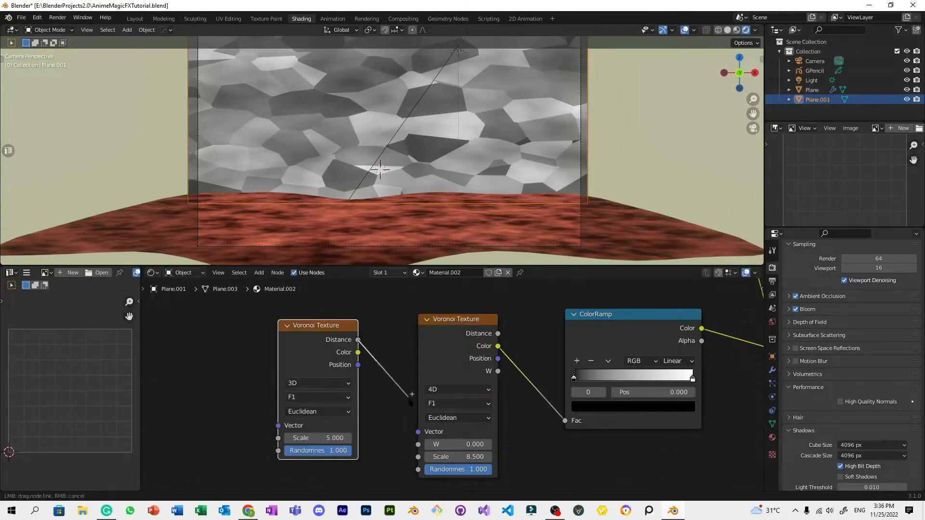
pyautogui.moveTo(421, 432); pyautogui.dragTo(419, 432)
# Step: Switch the newly added Voronoi Texture to 4D
pyautogui.scroll(2, 395, 428)
pyautogui.click(323, 365)
pyautogui.click(318, 425)
pyautogui.scroll(2, 345, 380)
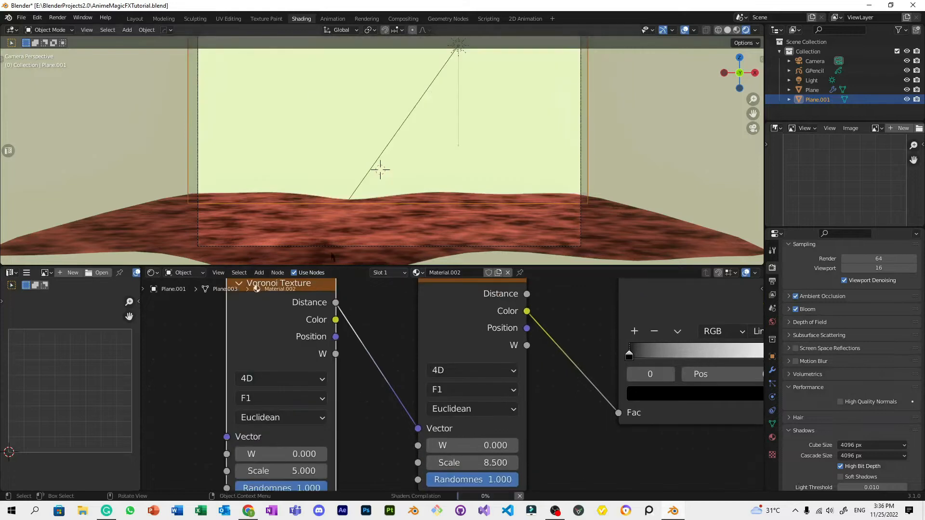
pyautogui.scroll(-2, 345, 374)
pyautogui.scroll(1, 354, 399)
# Step: Try the Manhattan, Chebychev and Minkowski distance metrics on the new Voronoi Texture and settle on Chebychev
pyautogui.click(340, 381)
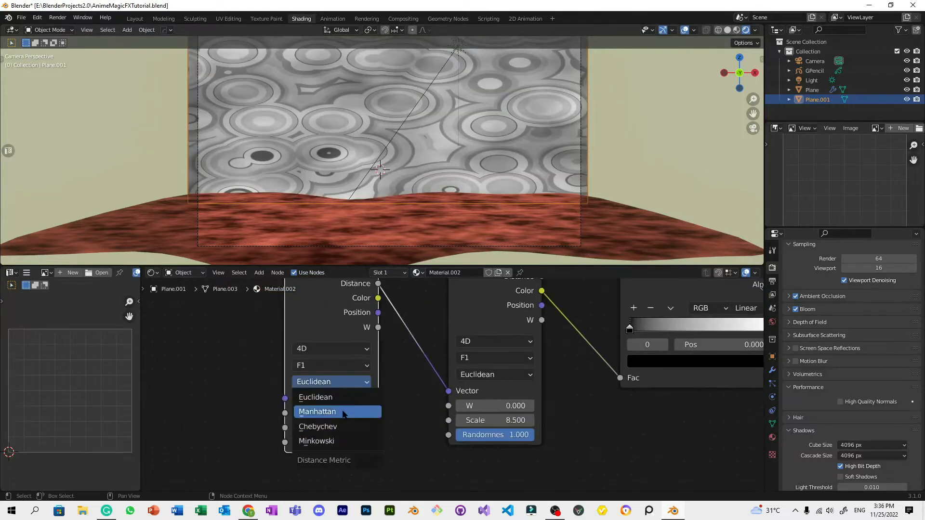
pyautogui.click(345, 412)
pyautogui.click(331, 382)
pyautogui.click(318, 426)
pyautogui.click(331, 381)
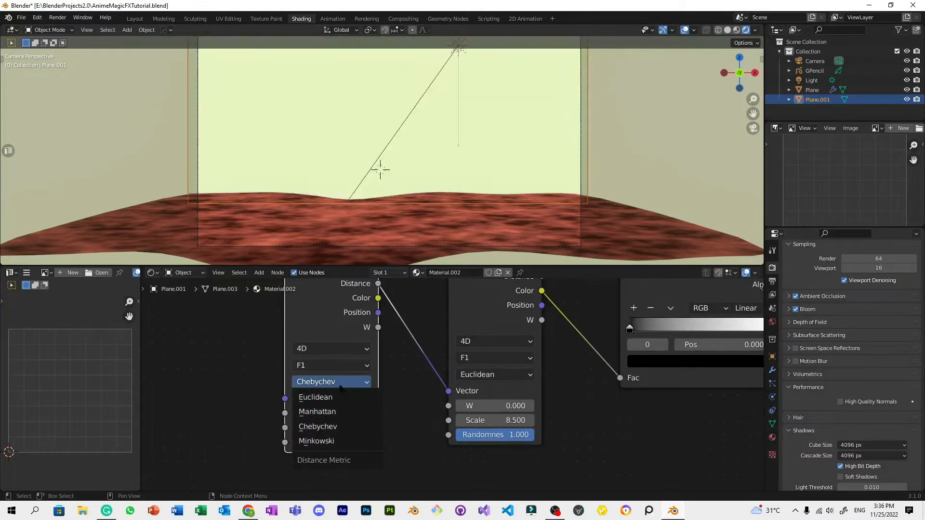
pyautogui.click(347, 441)
pyautogui.click(341, 381)
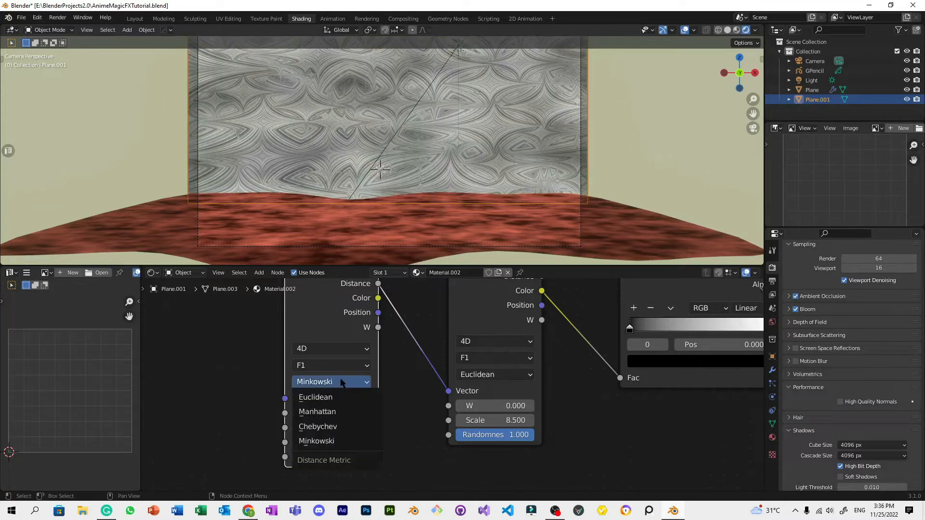
pyautogui.click(356, 426)
# Step: Set the downstream Voronoi Texture to Chebychev, feed its Distance output into the ColorRamp and save the project
pyautogui.scroll(1, 366, 424)
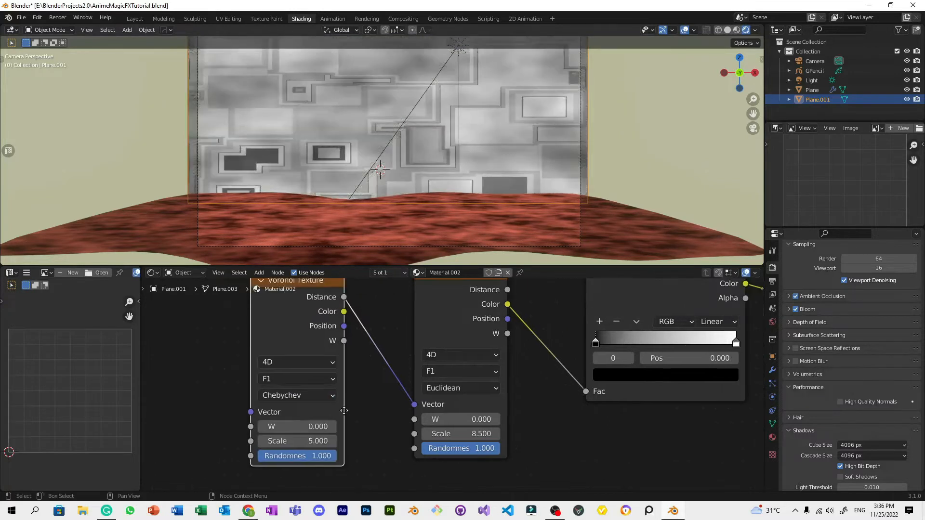
pyautogui.scroll(-2, 425, 192)
pyautogui.scroll(-1, 428, 381)
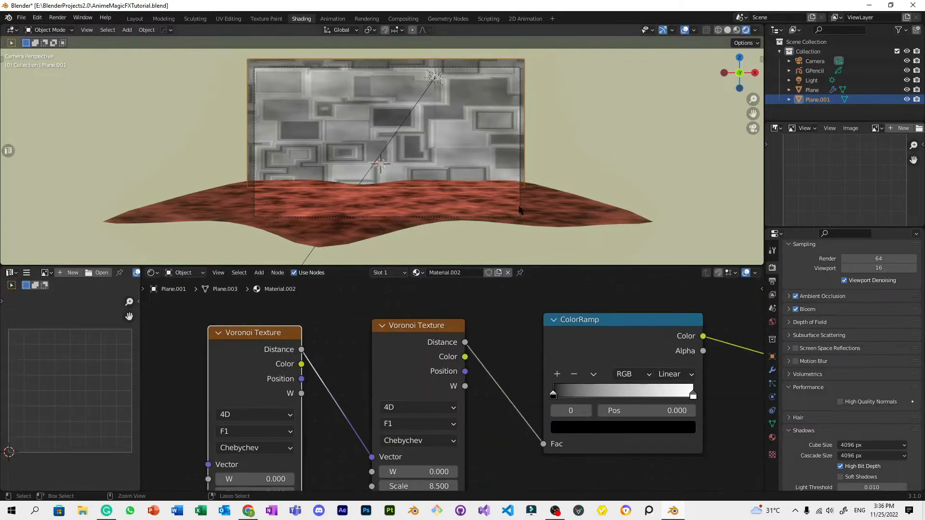
pyautogui.hotkey('ctrl', 's')
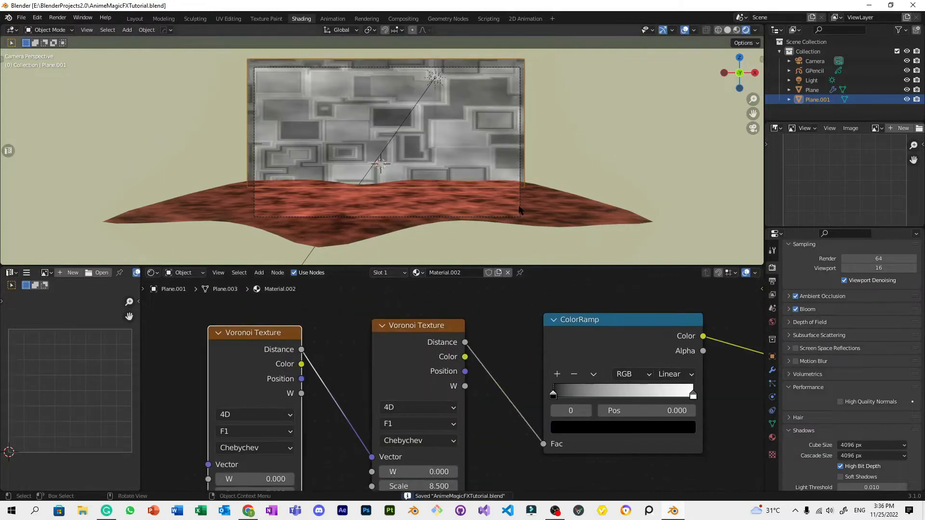
# Step: Add Texture Coordinate and Mapping nodes to both the first Voronoi Texture in the chain and the Noise Texture
pyautogui.scroll(-3, 393, 380)
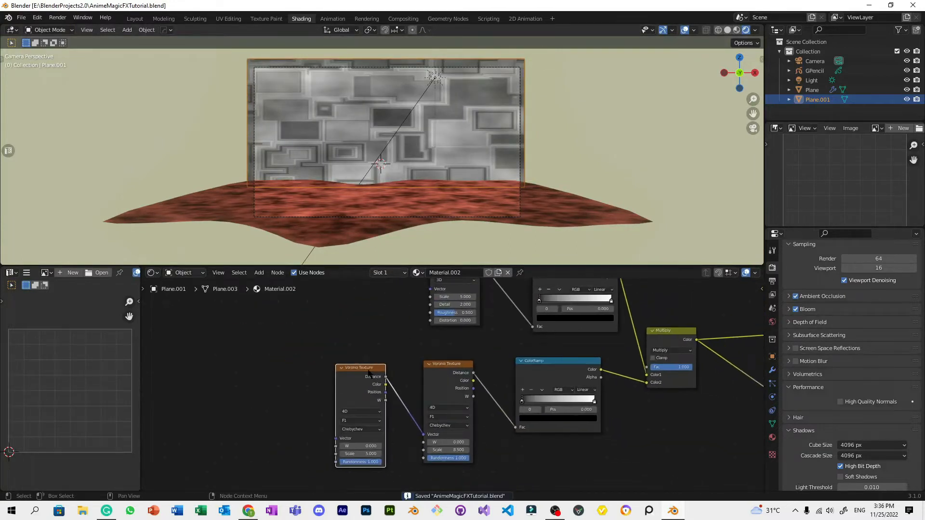
pyautogui.hotkey('ctrl', 't')
pyautogui.scroll(-3, 386, 354)
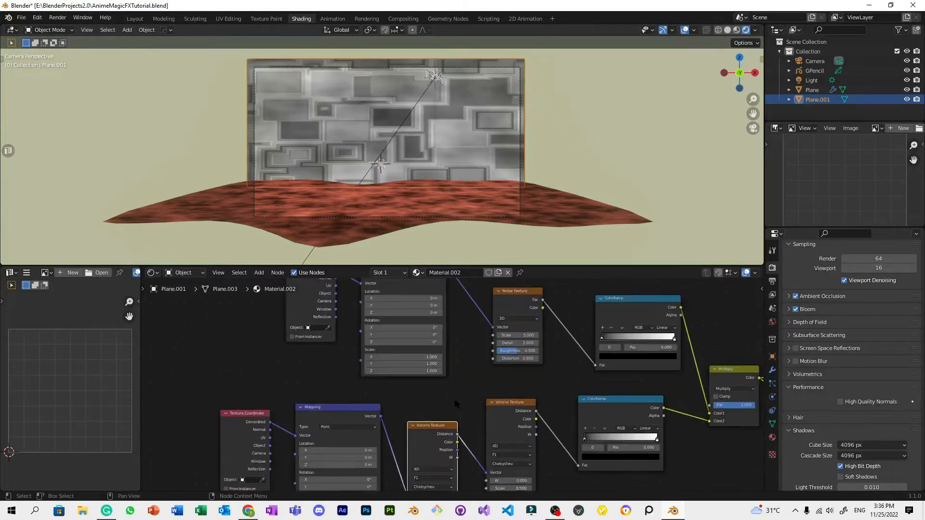
# Step: Set the X scale of the Noise Texture's Mapping node to 1.6
pyautogui.scroll(5, 455, 399)
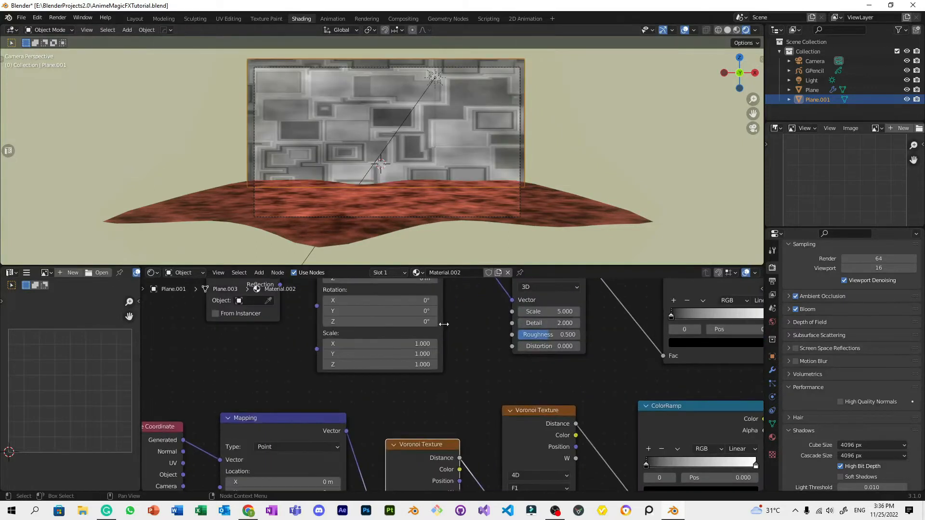
pyautogui.scroll(1, 444, 324)
pyautogui.moveTo(443, 325); pyautogui.dragTo(432, 346, button='middle')
pyautogui.scroll(1, 423, 362)
pyautogui.moveTo(422, 367); pyautogui.dragTo(427, 367)
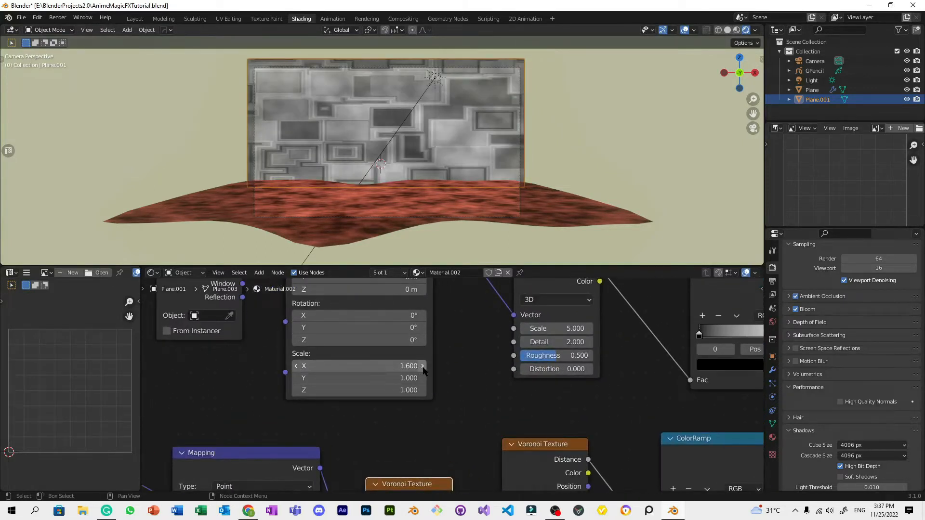
# Step: Set the X scale of the Mapping node feeding the Voronoi Textures to 1.6
pyautogui.scroll(-2, 460, 374)
pyautogui.scroll(2, 417, 375)
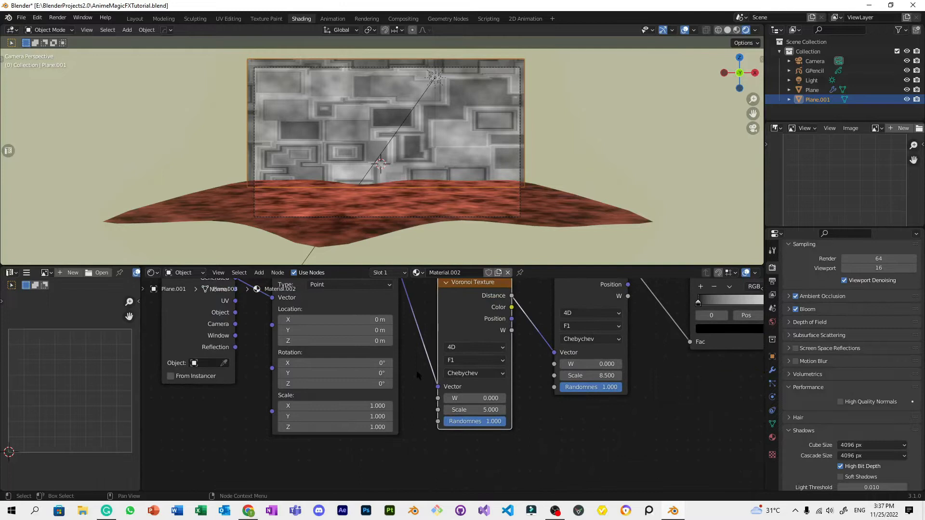
pyautogui.scroll(1, 416, 369)
pyautogui.moveTo(375, 410); pyautogui.dragTo(380, 410)
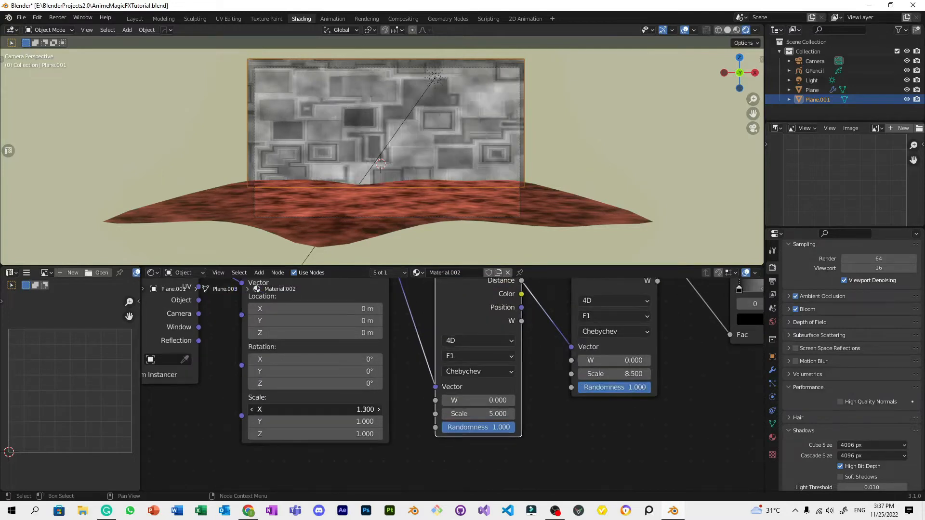
pyautogui.scroll(-4, 477, 339)
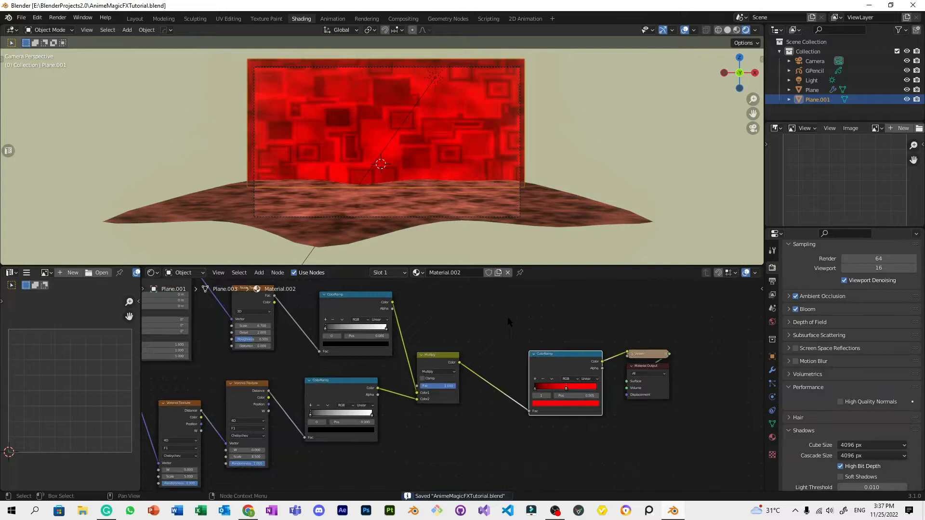
# Step: Add a Gradient Texture below the Voronoi chain and attach Texture Coordinate and Mapping nodes to it
pyautogui.scroll(4, 510, 332)
pyautogui.scroll(-3, 510, 337)
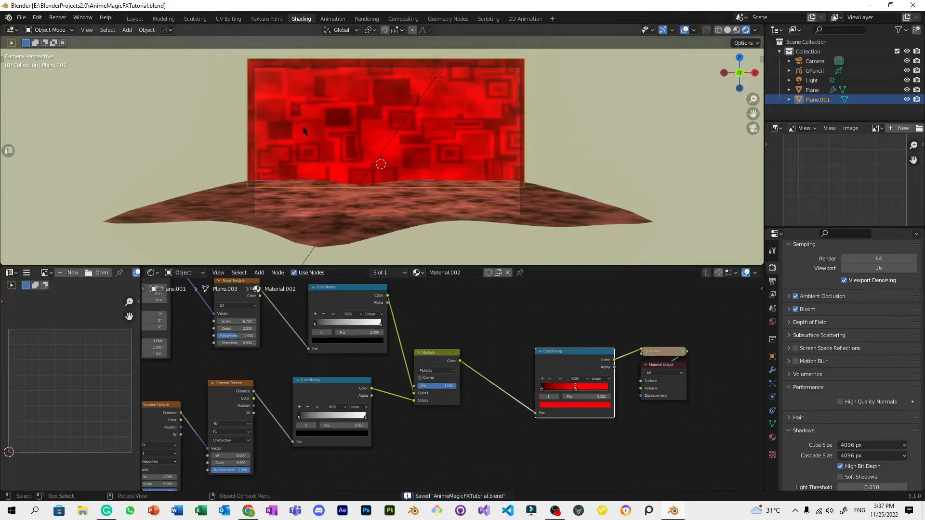
pyautogui.scroll(-2, 421, 319)
pyautogui.hotkey('shift', 'a')
pyautogui.click(471, 372)
pyautogui.write('grad')
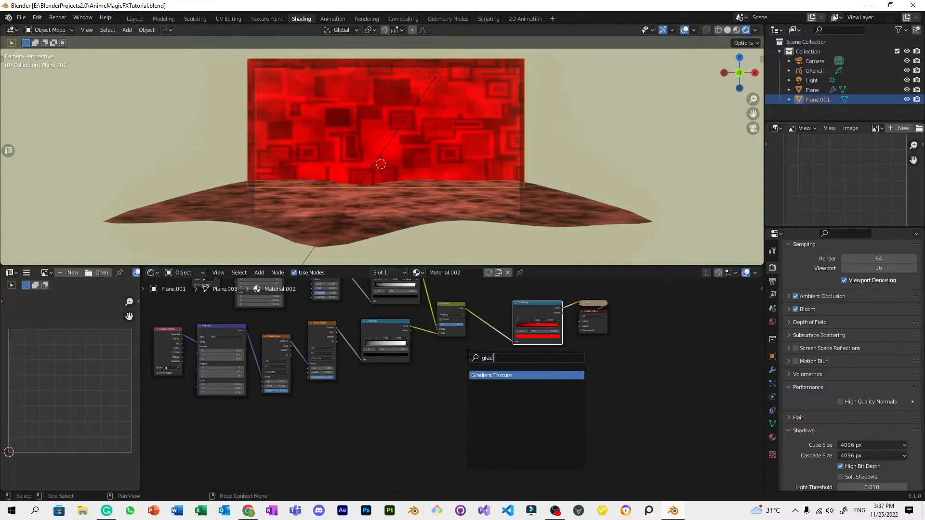
pyautogui.press('Return')
pyautogui.click(402, 373)
pyautogui.scroll(3, 443, 378)
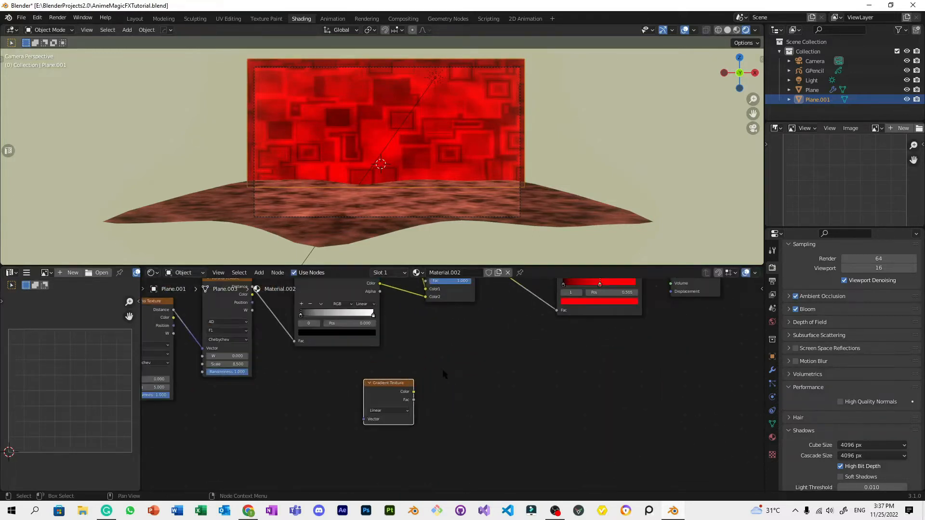
pyautogui.hotkey('ctrl', 't')
pyautogui.scroll(-1, 415, 380)
pyautogui.moveTo(415, 380); pyautogui.dragTo(407, 443, button='middle')
# Step: Duplicate the black-to-white ColorRamp beside the Gradient Texture and feed the gradient's Color output into its Fac
pyautogui.click(370, 347)
pyautogui.hotkey('shift', 'd')
pyautogui.click(511, 416)
pyautogui.scroll(3, 345, 372)
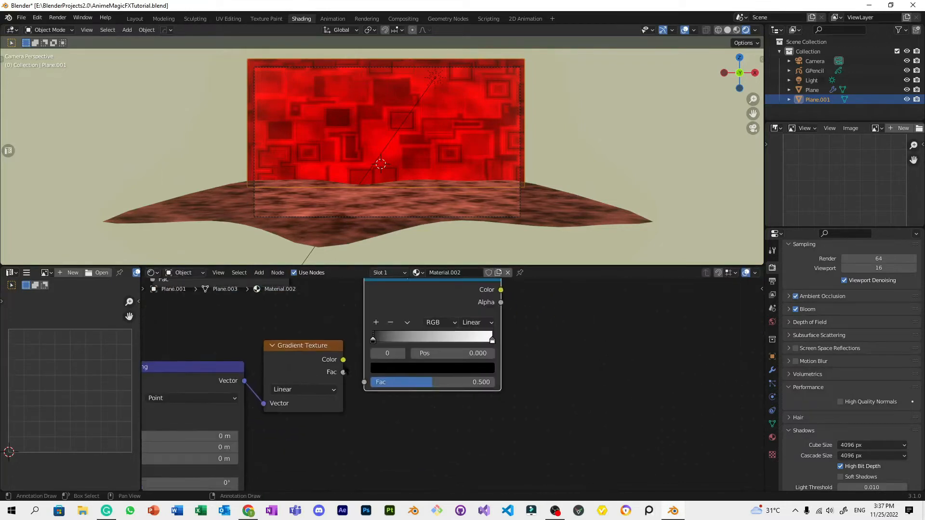
pyautogui.moveTo(343, 360); pyautogui.dragTo(364, 382)
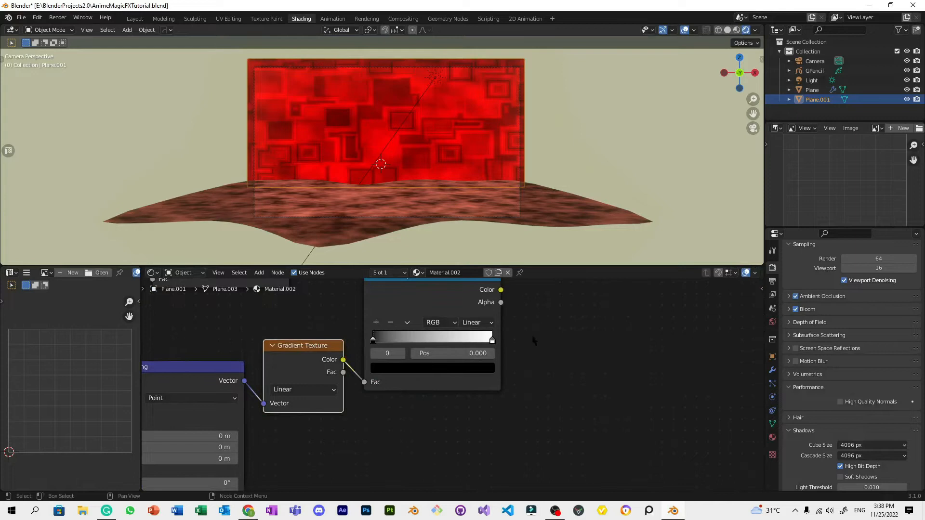
# Step: Duplicate the Multiply node and use it to combine the existing mix with the gradient ColorRamp, feeding the red ColorRamp
pyautogui.scroll(-3, 437, 401)
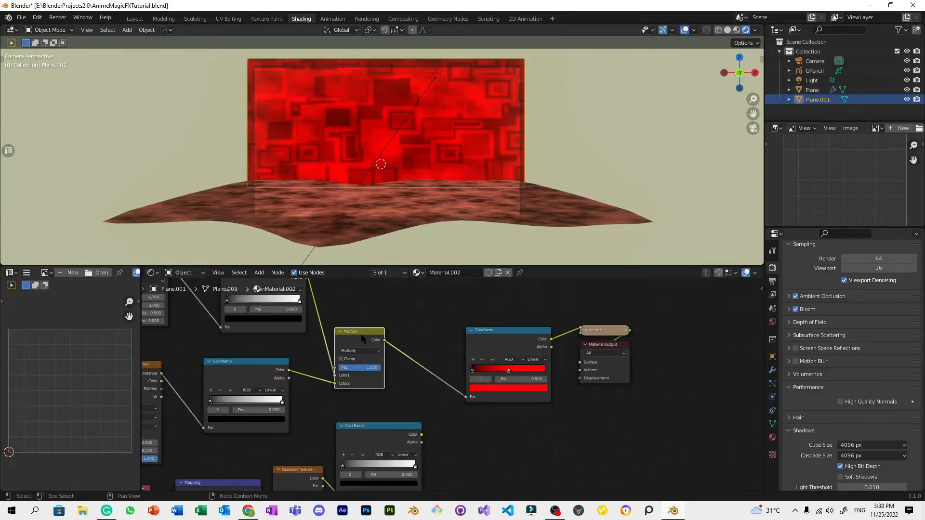
pyautogui.hotkey('shift', 'a')
pyautogui.hotkey('shift', 'd')
pyautogui.click(516, 423)
pyautogui.scroll(7, 516, 422)
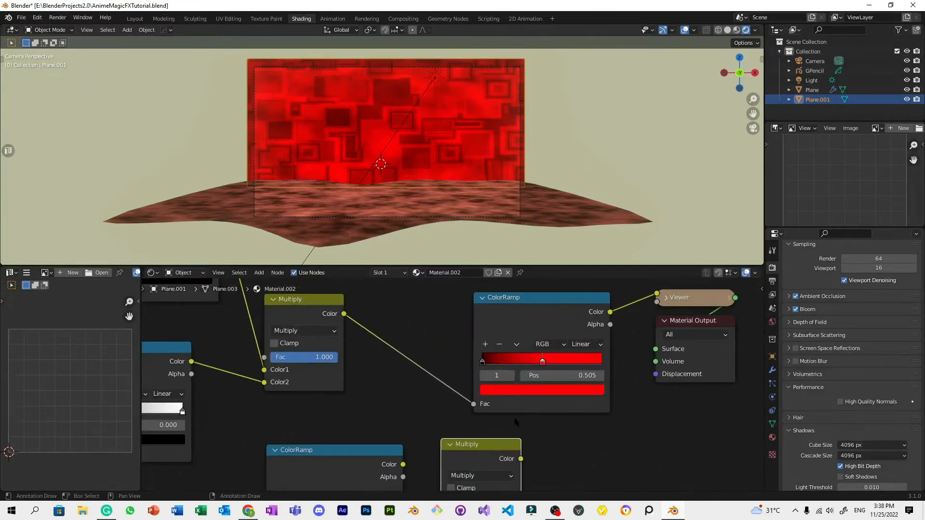
pyautogui.moveTo(386, 458); pyautogui.dragTo(361, 397, button='middle')
pyautogui.scroll(-2, 402, 424)
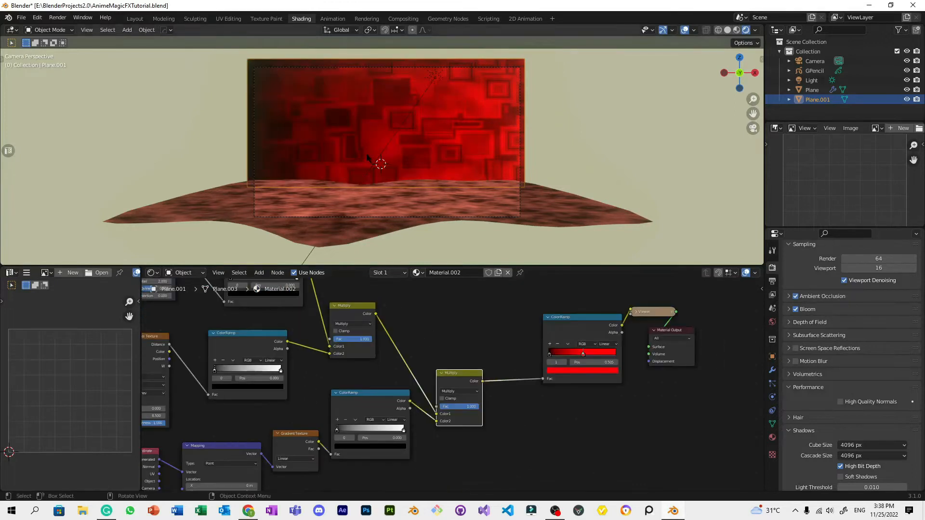
# Step: Flip the gradient's ColorRamp so that it runs from white to black
pyautogui.scroll(2, 340, 159)
pyautogui.scroll(-2, 339, 159)
pyautogui.scroll(3, 340, 159)
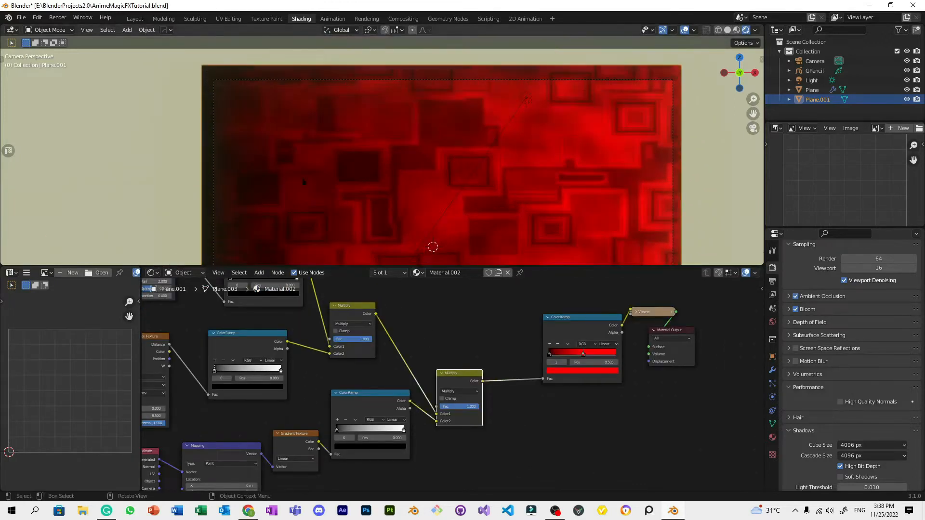
pyautogui.scroll(-3, 323, 145)
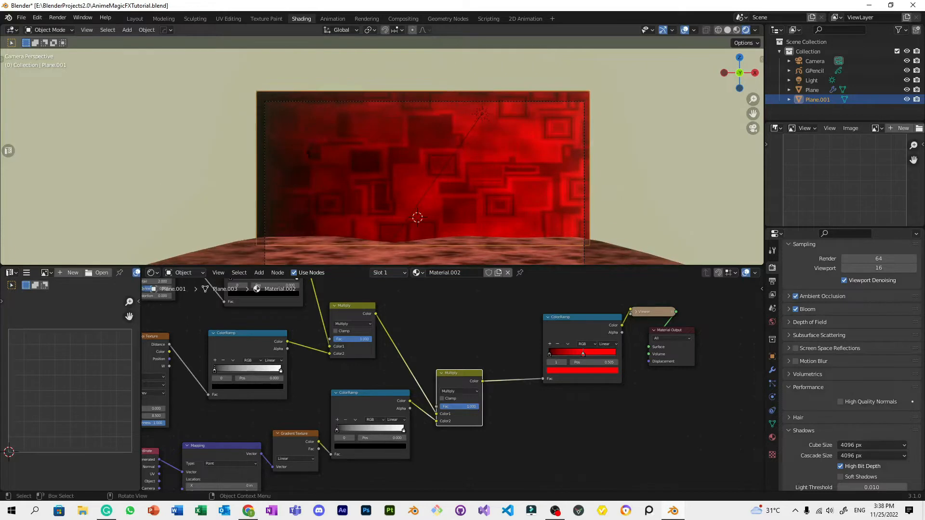
pyautogui.scroll(4, 392, 395)
pyautogui.click(371, 395)
pyautogui.click(420, 368)
# Step: Rotate the Gradient Texture's Mapping by -90° so the fade runs vertically across the backdrop
pyautogui.scroll(-3, 408, 299)
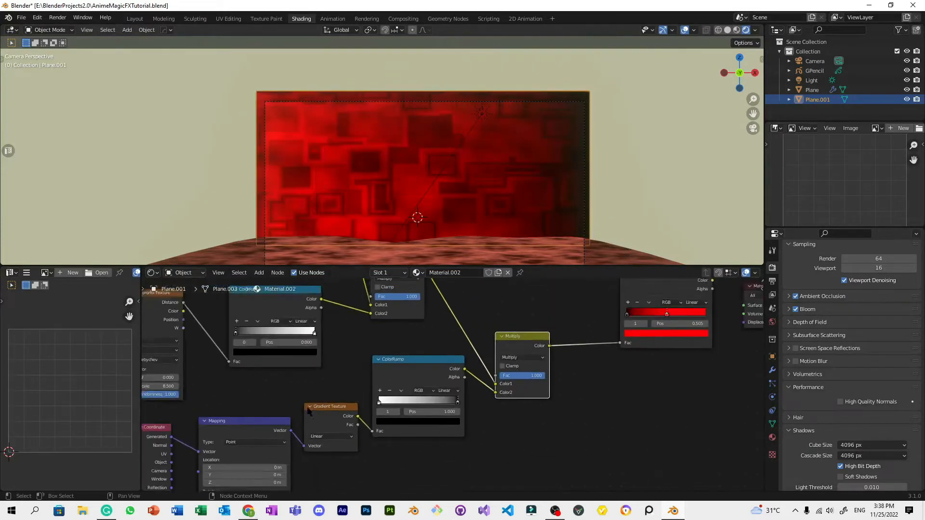
pyautogui.doubleClick(415, 381)
pyautogui.write('-90')
pyautogui.press('Return')
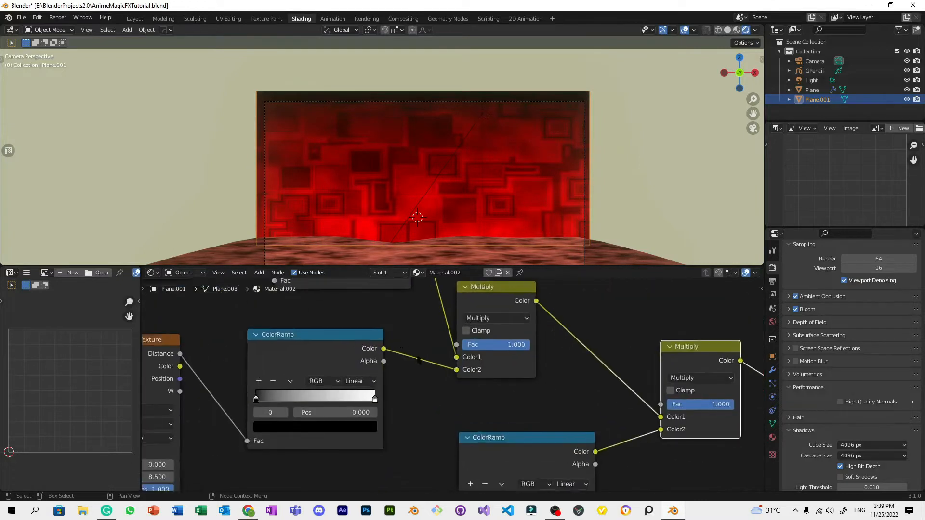
# Step: Move the Voronoi ColorRamp's white stop inward, then bring the noise ColorRamp's stops closer together with Ease interpolation
pyautogui.moveTo(387, 378); pyautogui.dragTo(495, 379, button='middle')
pyautogui.moveTo(482, 390); pyautogui.dragTo(437, 388)
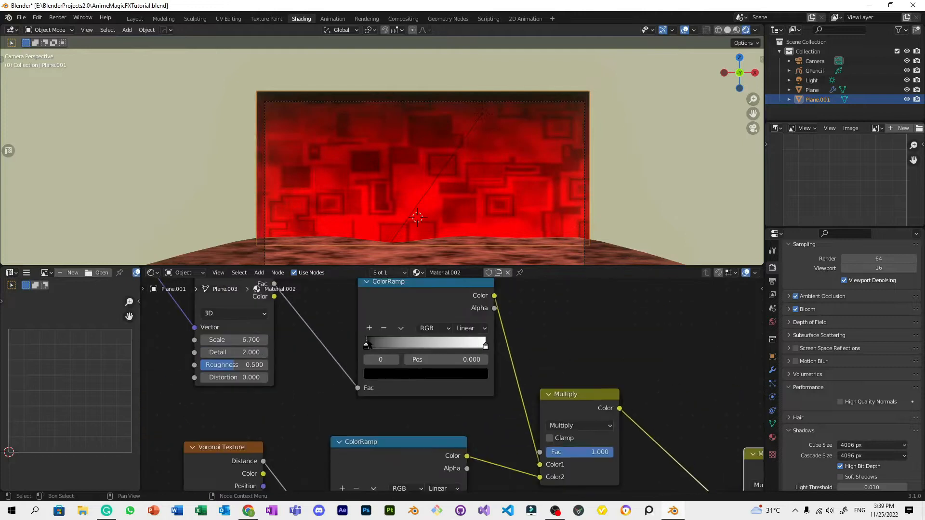
pyautogui.moveTo(366, 346); pyautogui.dragTo(399, 346)
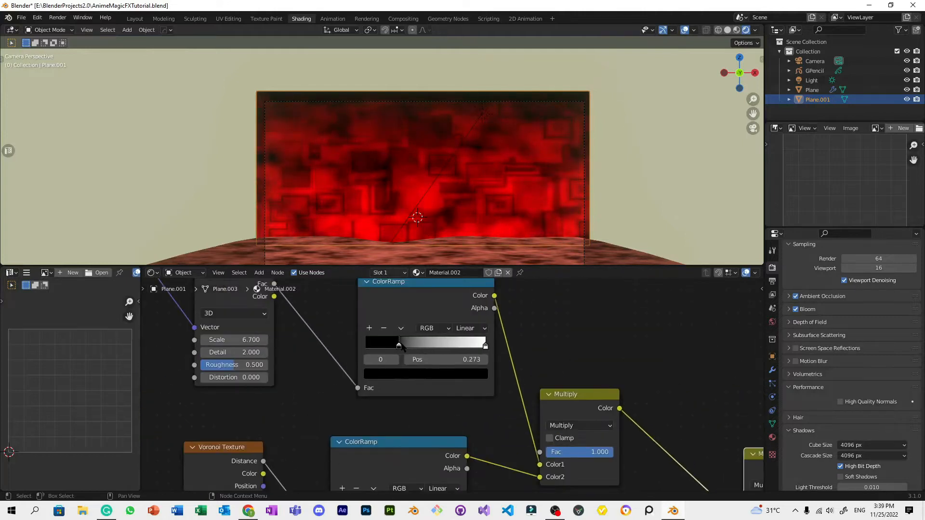
pyautogui.click(471, 328)
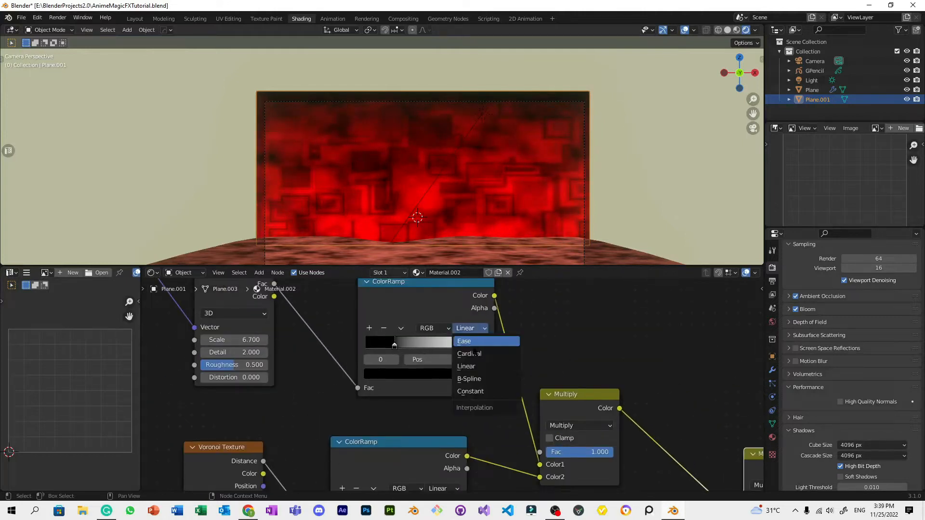
pyautogui.click(474, 340)
pyautogui.moveTo(485, 345); pyautogui.dragTo(465, 345)
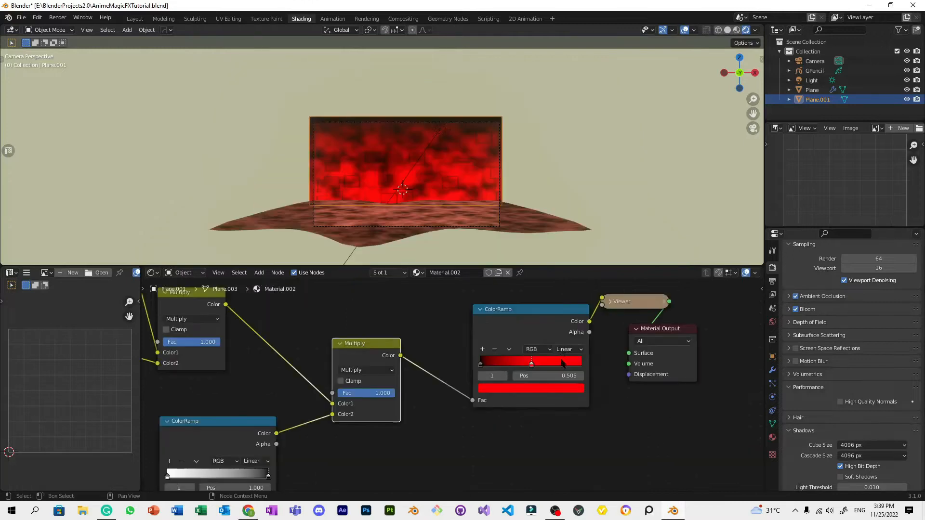
# Step: Set the red ColorRamp's interpolation to Ease and save the project
pyautogui.click(569, 349)
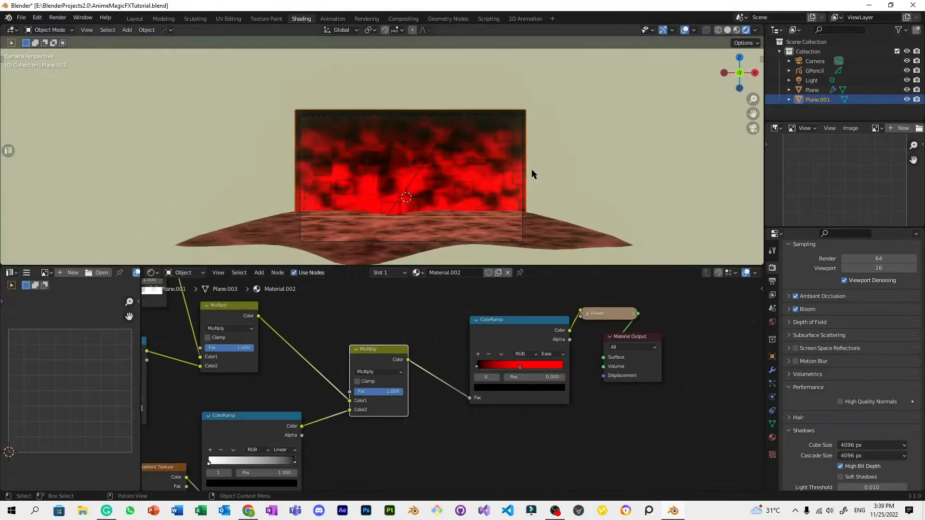
pyautogui.click(562, 151)
pyautogui.scroll(5, 562, 151)
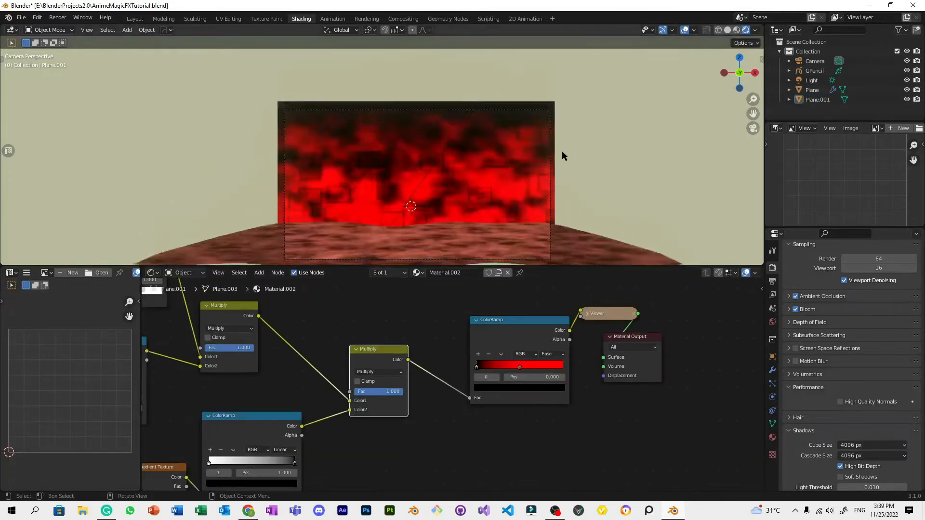
pyautogui.hotkey('ctrl', 's')
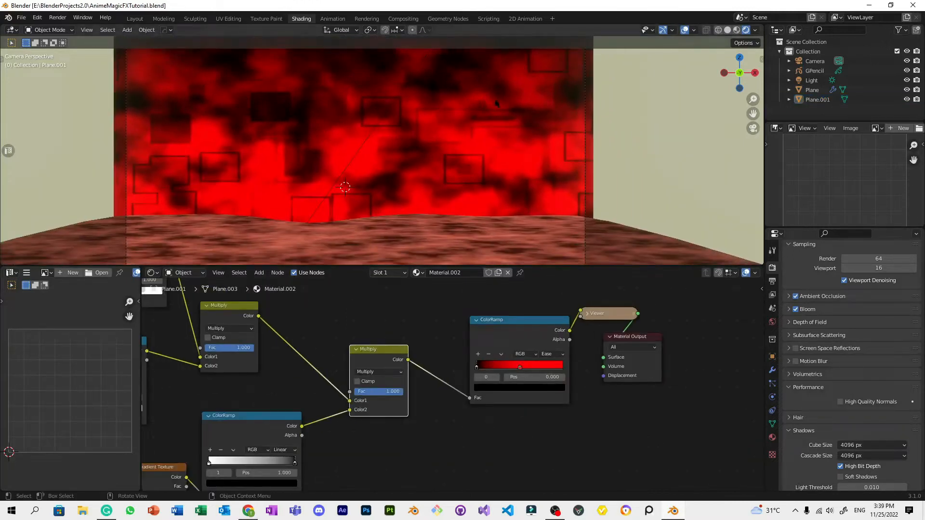
# Step: Select the backdrop plane, drive the first Voronoi Texture's W value with a #frame expression and play the animation
pyautogui.click(497, 103)
pyautogui.scroll(-4, 497, 102)
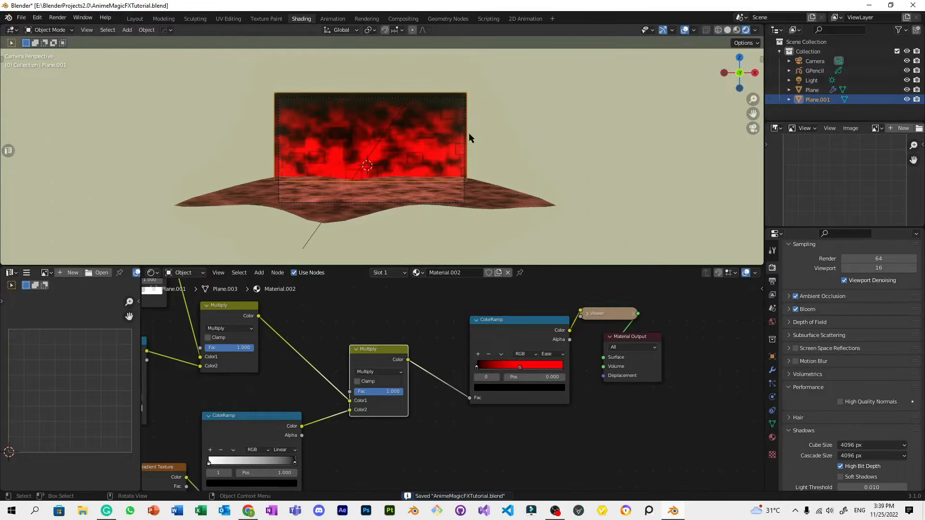
pyautogui.scroll(3, 484, 148)
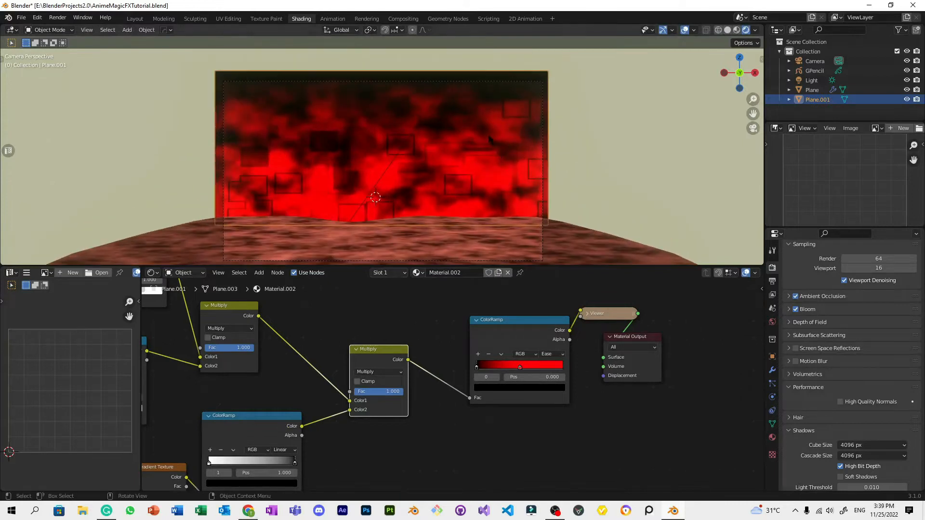
pyautogui.scroll(4, 489, 139)
pyautogui.scroll(-4, 500, 359)
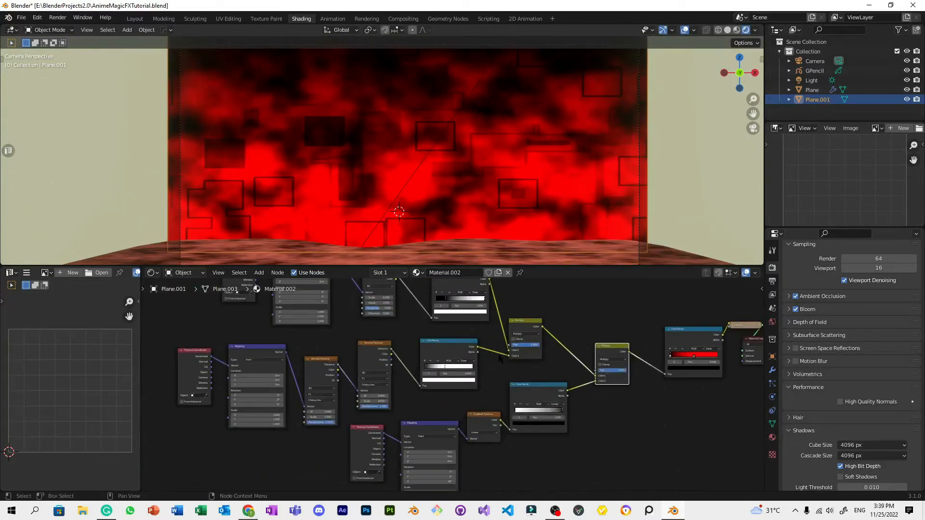
pyautogui.scroll(3, 231, 457)
pyautogui.click(410, 366)
pyautogui.write('#frame')
pyautogui.press('Return')
pyautogui.press('space')
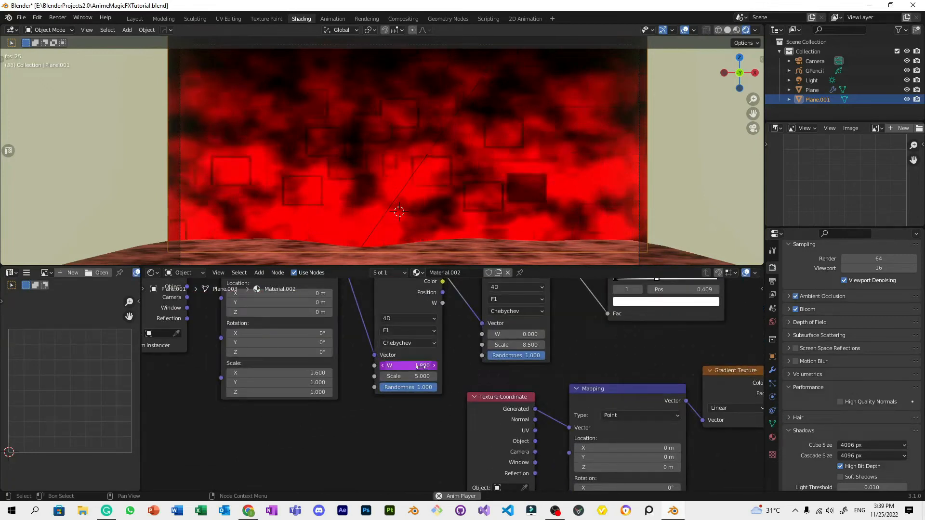
# Step: Slow the Voronoi animation by changing the W driver's frame divisor, trying 100 and settling on 500
pyautogui.doubleClick(421, 367)
pyautogui.press('BackSpace')
pyautogui.press('BackSpace')
pyautogui.write('100')
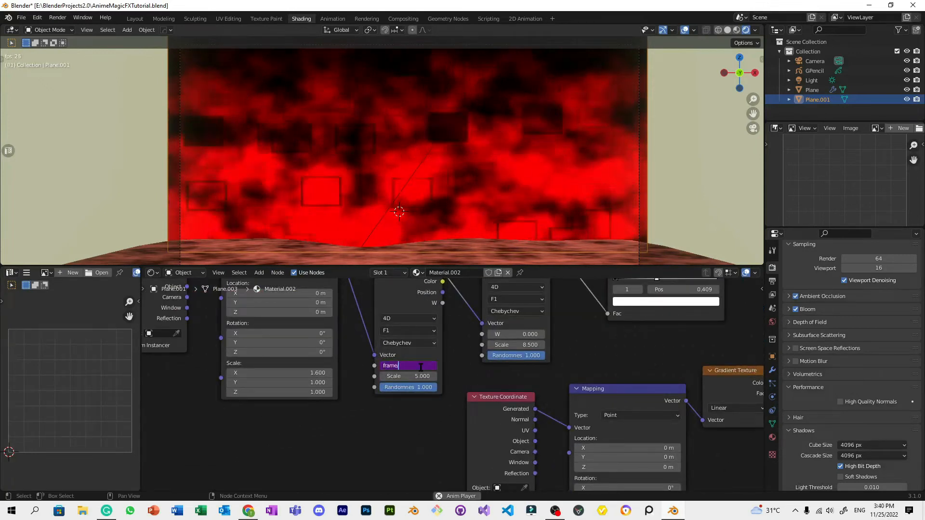
pyautogui.press('BackSpace')
pyautogui.press('BackSpace')
pyautogui.press('BackSpace')
pyautogui.write('500')
pyautogui.press('Return')
# Step: Set the second Voronoi Texture's Scale to 18
pyautogui.scroll(4, 429, 366)
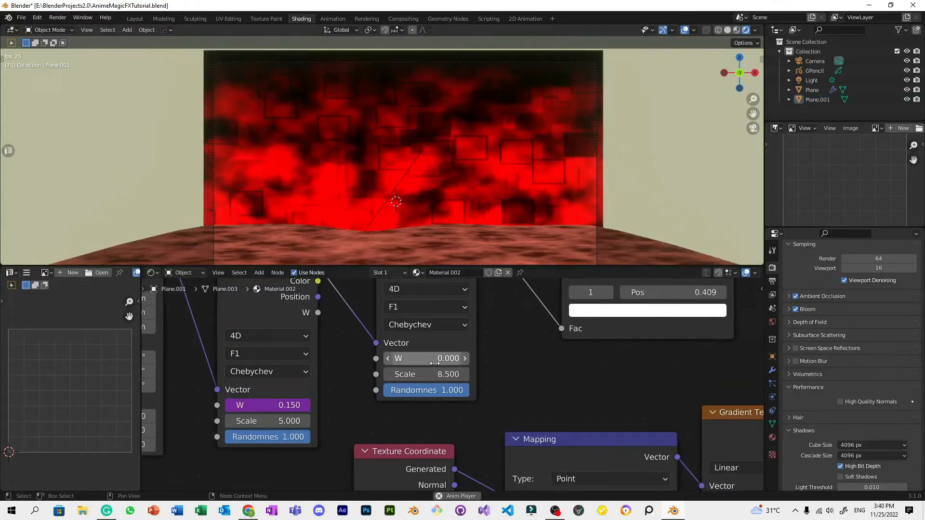
pyautogui.moveTo(426, 359); pyautogui.dragTo(465, 374)
pyautogui.scroll(-5, 501, 375)
# Step: Set the factor of the Multiply node combining the noise and Voronoi ColorRamps to 0.517
pyautogui.moveTo(535, 374); pyautogui.dragTo(366, 404, button='middle')
pyautogui.scroll(4, 541, 355)
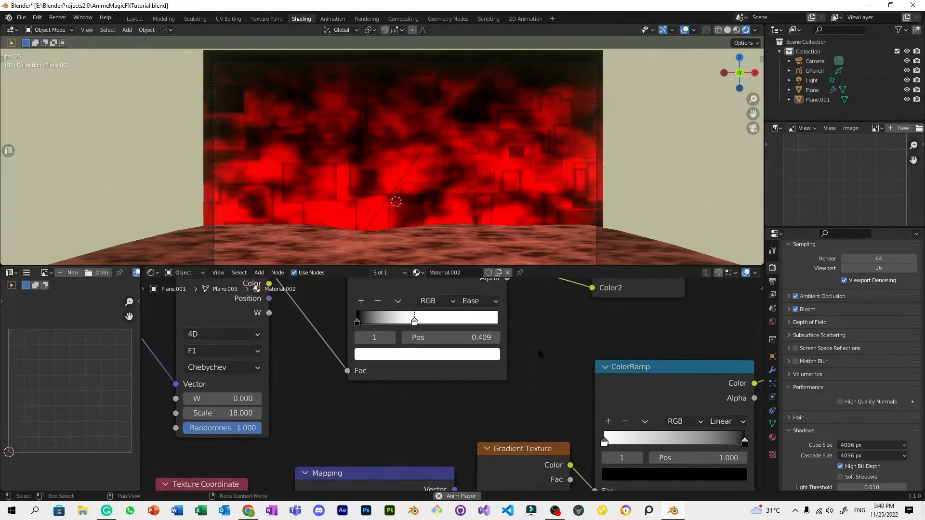
pyautogui.moveTo(541, 355); pyautogui.dragTo(361, 450, button='middle')
pyautogui.scroll(-4, 531, 175)
pyautogui.scroll(2, 542, 166)
pyautogui.scroll(-7, 490, 382)
pyautogui.scroll(-5, 488, 381)
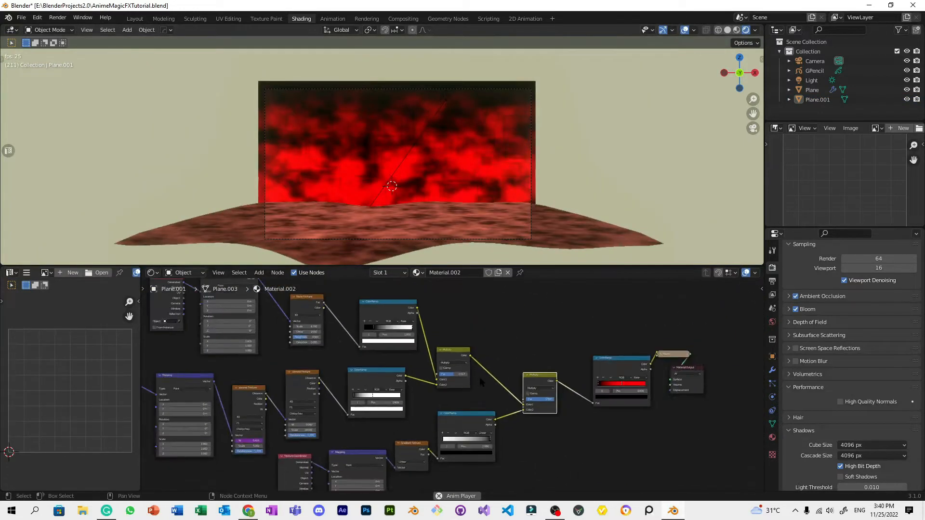
# Step: Switch the Noise Texture feeding the upper ColorRamp to 4D
pyautogui.moveTo(479, 377); pyautogui.dragTo(554, 335, button='middle')
pyautogui.scroll(5, 511, 178)
pyautogui.scroll(5, 437, 371)
pyautogui.scroll(3, 399, 186)
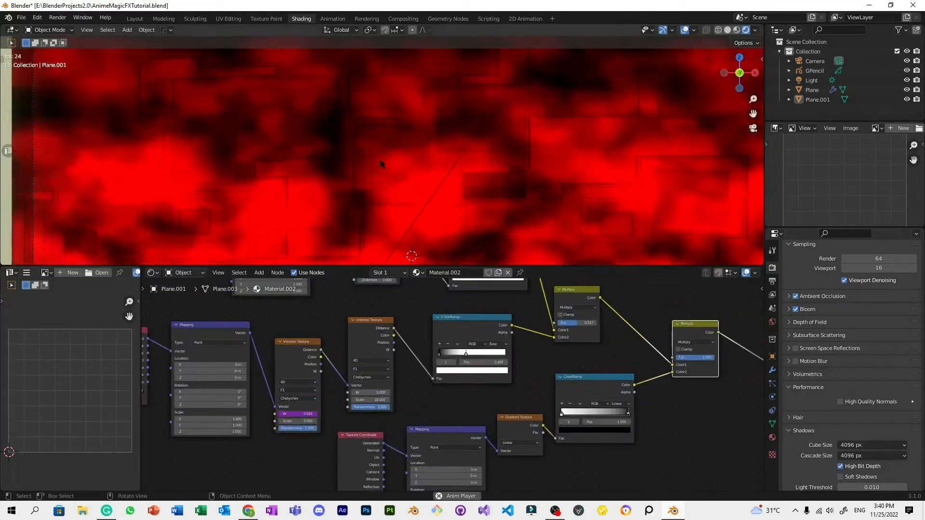
pyautogui.scroll(4, 371, 380)
pyautogui.scroll(1, 338, 396)
pyautogui.moveTo(337, 396); pyautogui.dragTo(343, 395)
pyautogui.moveTo(346, 309); pyautogui.dragTo(382, 472, button='middle')
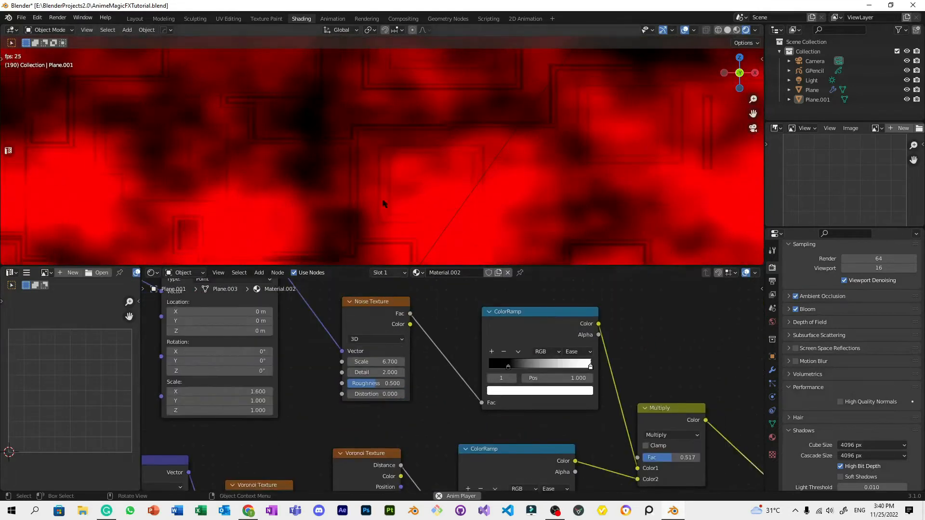
pyautogui.click(383, 340)
pyautogui.click(355, 382)
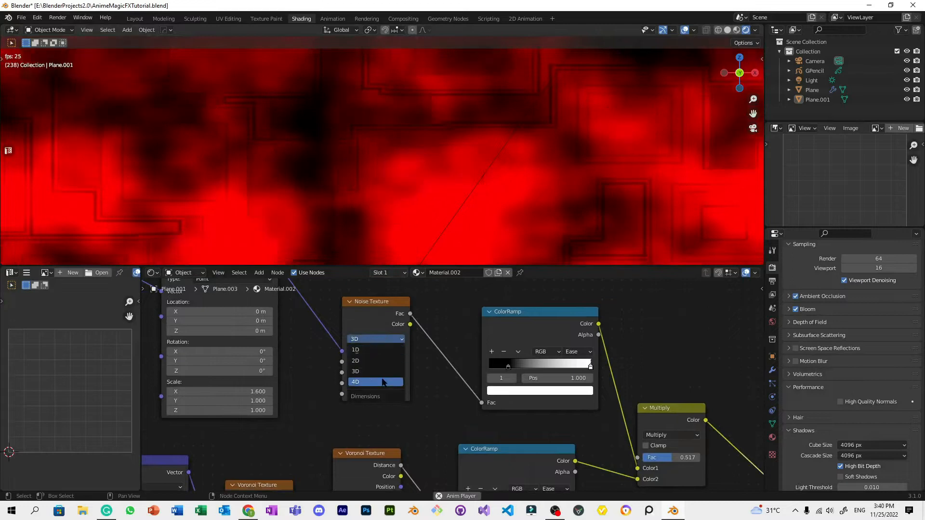
# Step: Animate the Noise Texture's W with the driver #frame/1000 and save the file
pyautogui.doubleClick(376, 362)
pyautogui.write('#frame/1000')
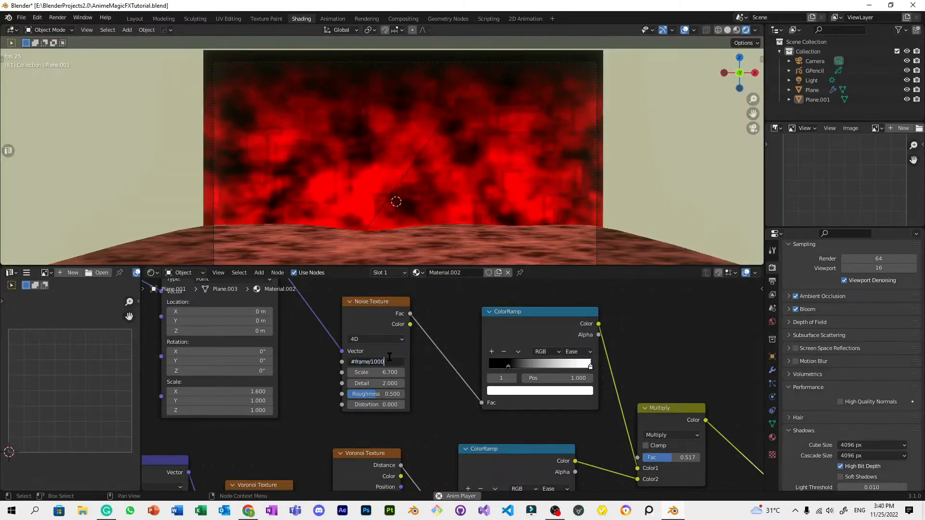
pyautogui.press('Return')
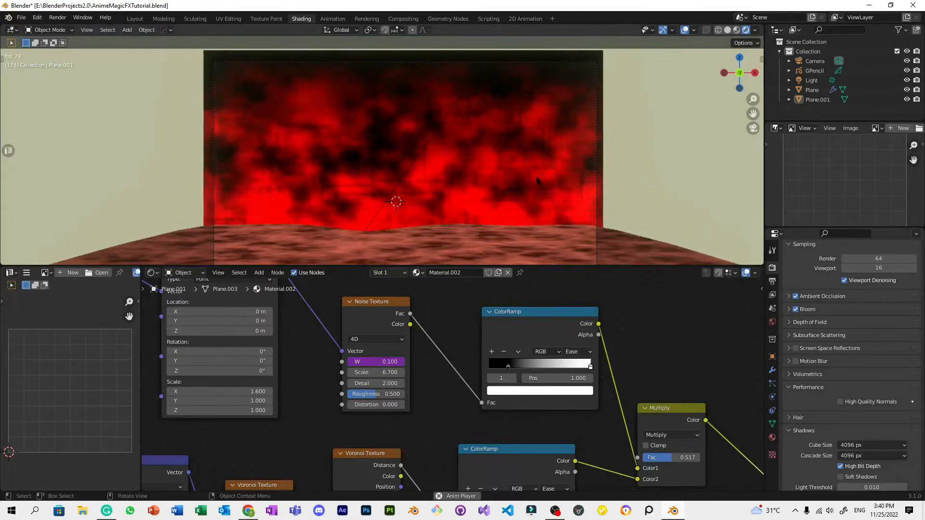
pyautogui.scroll(-4, 573, 202)
pyautogui.keyDown('shift'); pyautogui.moveTo(581, 203); pyautogui.dragTo(554, 190, button='middle'); pyautogui.keyUp('shift')
pyautogui.scroll(3, 553, 190)
pyautogui.press('s')
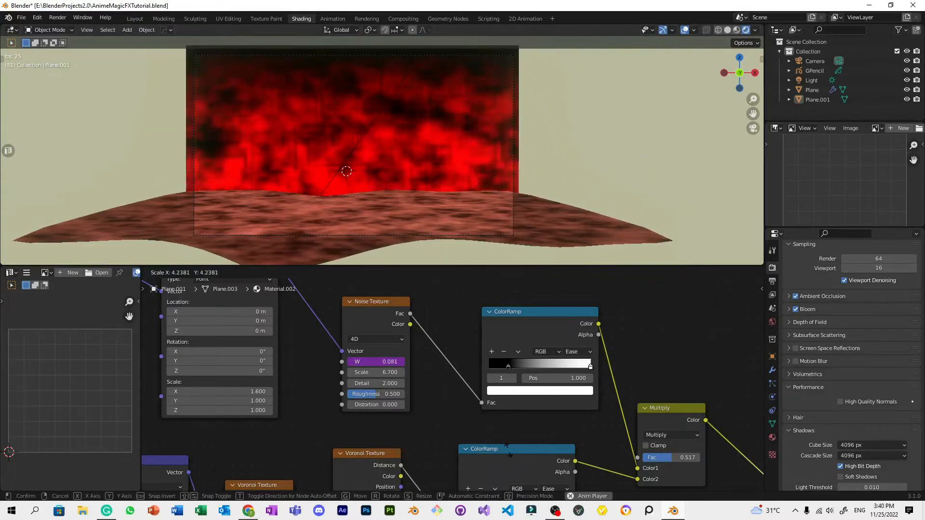
pyautogui.press('Escape')
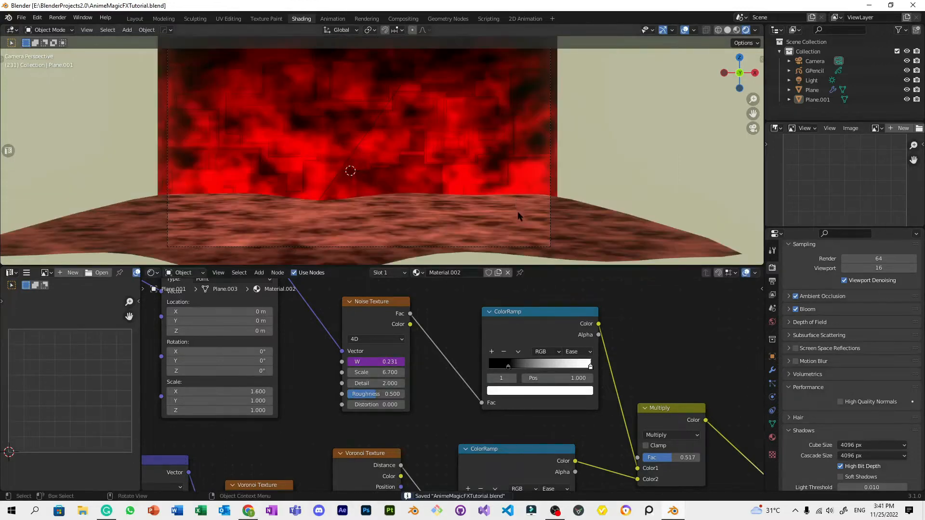
# Step: Add a circle mesh at the 3D cursor on the ground and fill it with a face
pyautogui.scroll(-1, 518, 215)
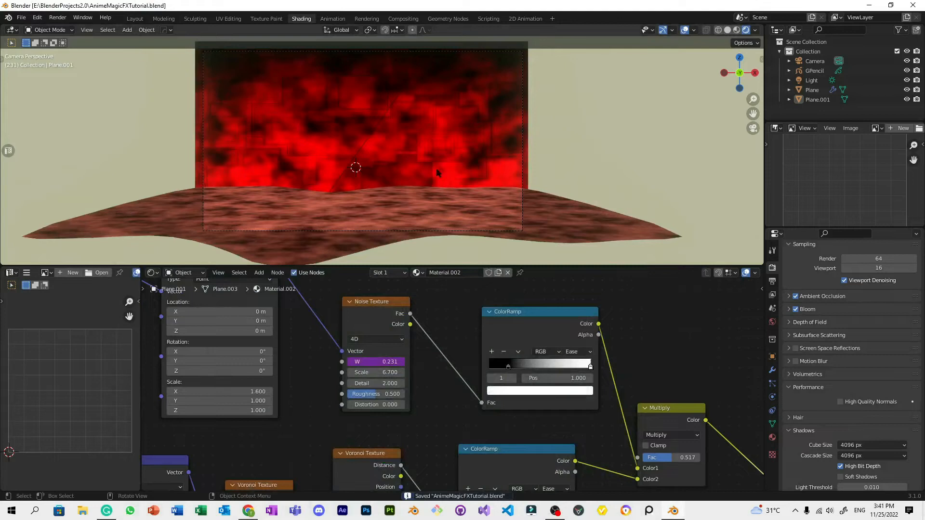
pyautogui.keyDown('shift'); pyautogui.moveTo(408, 193); pyautogui.dragTo(462, 186, button='middle'); pyautogui.keyUp('shift')
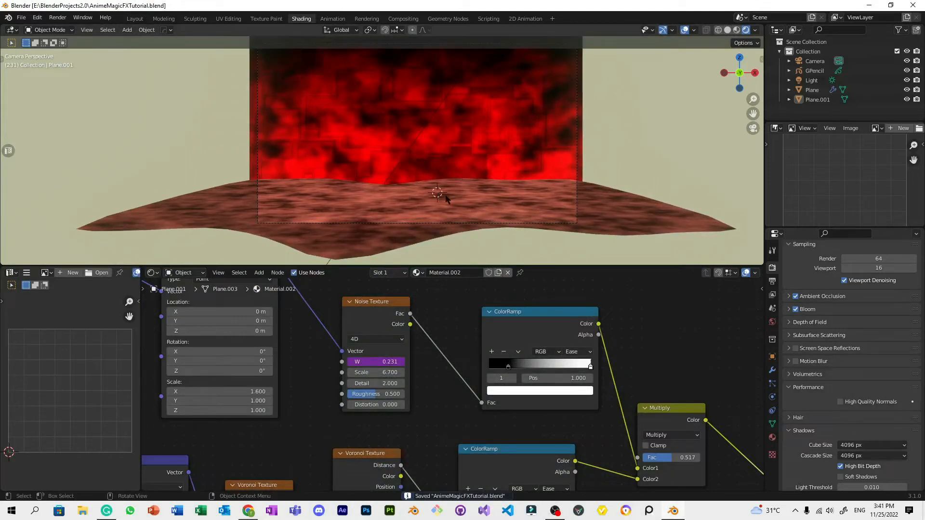
pyautogui.hotkey('shift', 'a')
pyautogui.moveTo(415, 205)
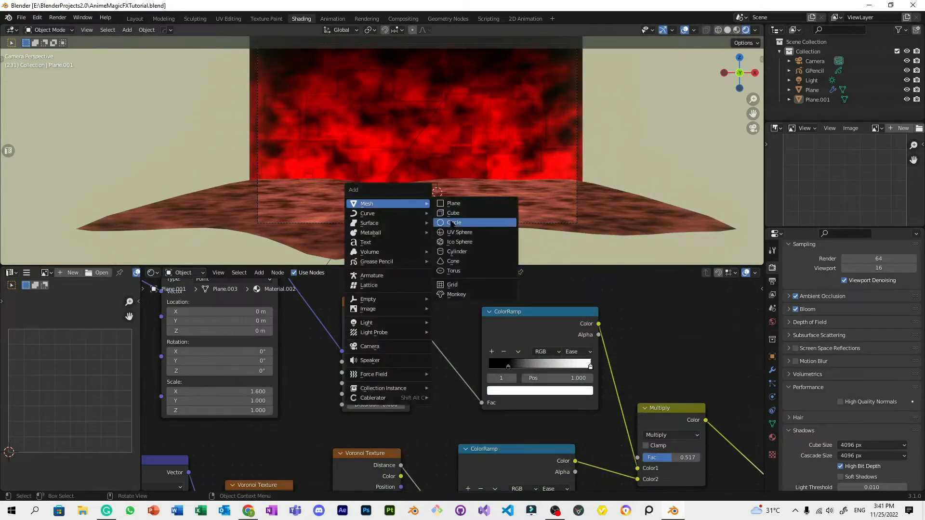
pyautogui.click(481, 222)
pyautogui.press('Tab')
pyautogui.scroll(2, 482, 216)
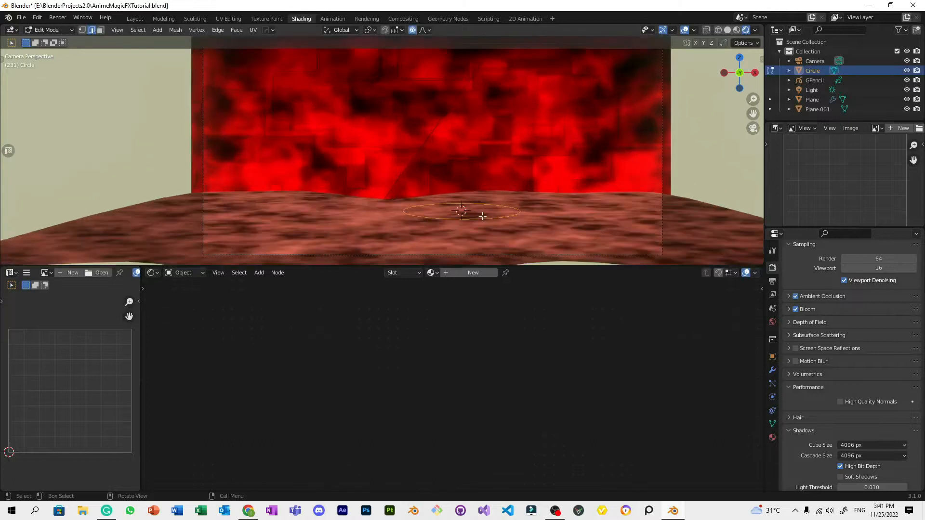
pyautogui.press('f')
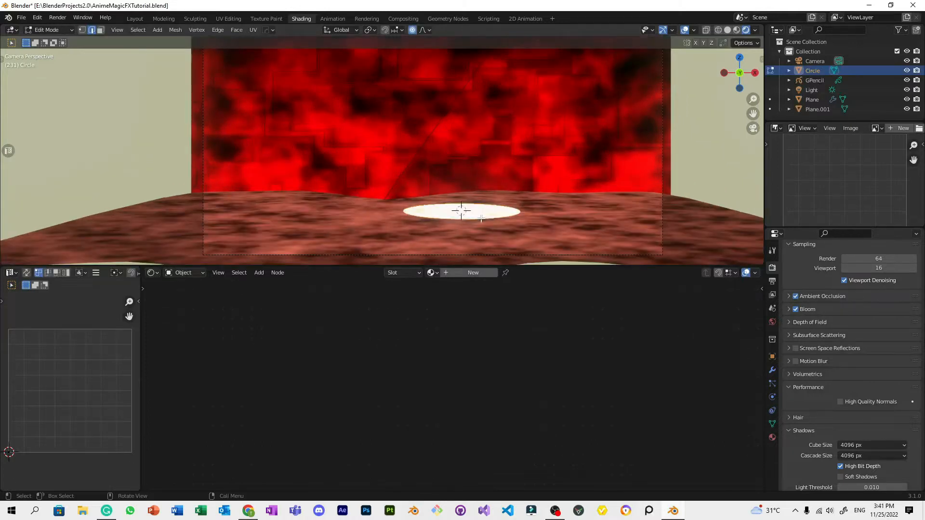
pyautogui.press('Tab')
# Step: Isolate the circle in local view with Material Preview shading, then reposition it and tilt it about the X axis
pyautogui.press('KP_Divide')
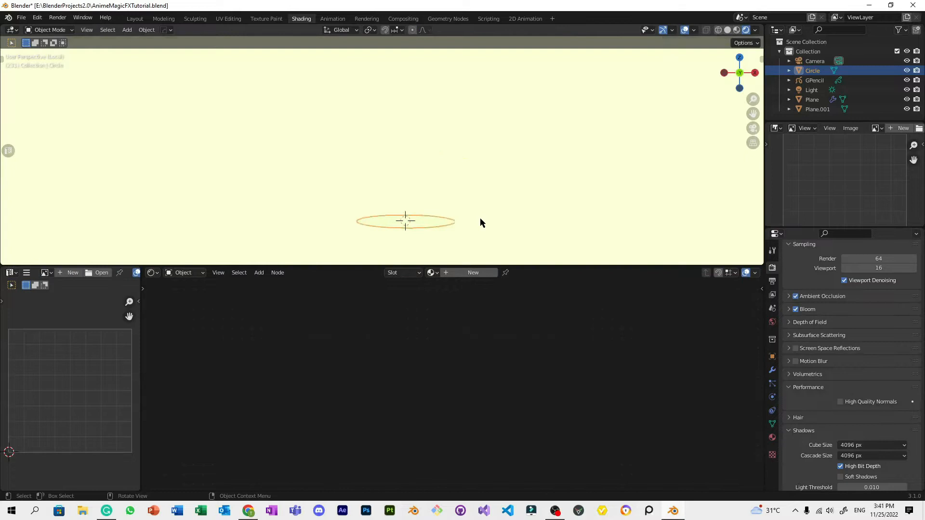
pyautogui.click(737, 30)
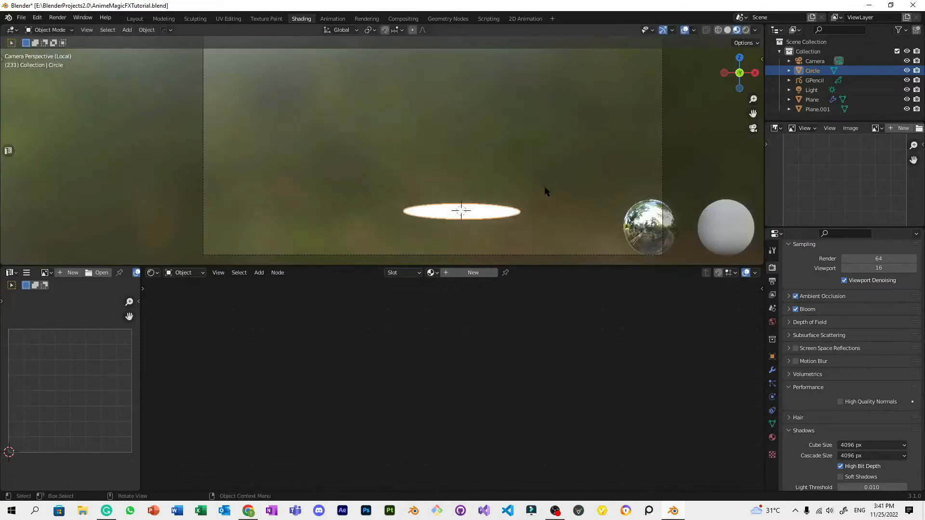
pyautogui.press('g')
pyautogui.click(465, 148)
pyautogui.press('r')
pyautogui.press('x')
pyautogui.rightClick(482, 176)
pyautogui.press('r')
pyautogui.press('x')
pyautogui.click(482, 127)
pyautogui.press('g')
pyautogui.click(509, 157)
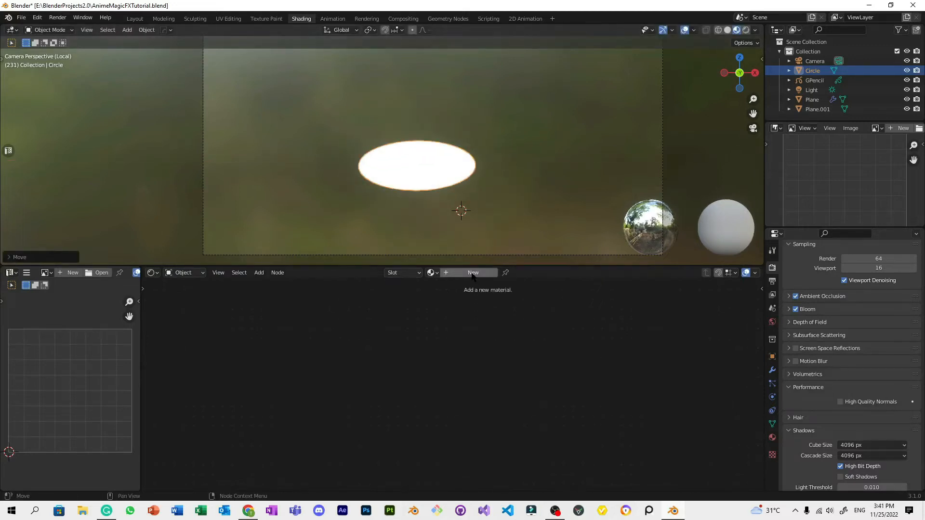
# Step: Create a new material for the circle
pyautogui.scroll(3, 487, 181)
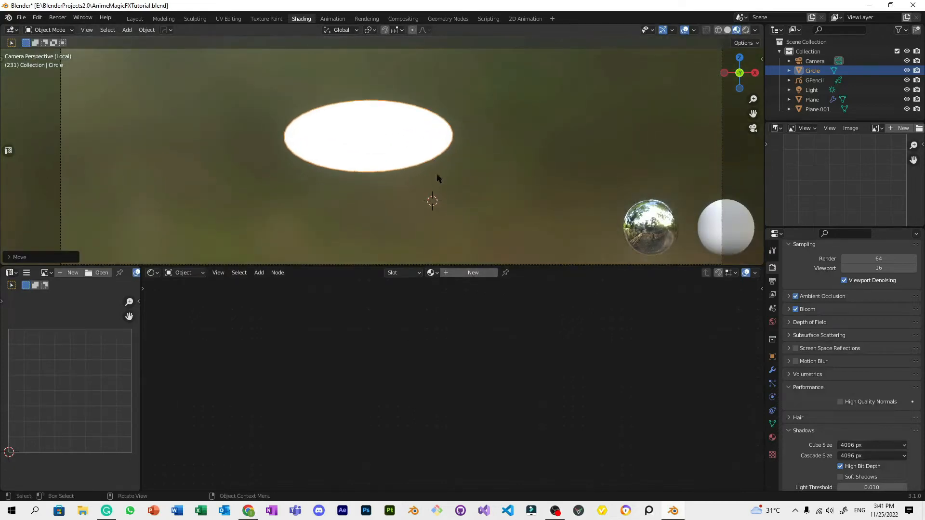
pyautogui.click(479, 273)
pyautogui.scroll(-6, 495, 381)
pyautogui.click(495, 381)
pyautogui.scroll(5, 496, 381)
pyautogui.moveTo(544, 367); pyautogui.dragTo(428, 319, button='middle')
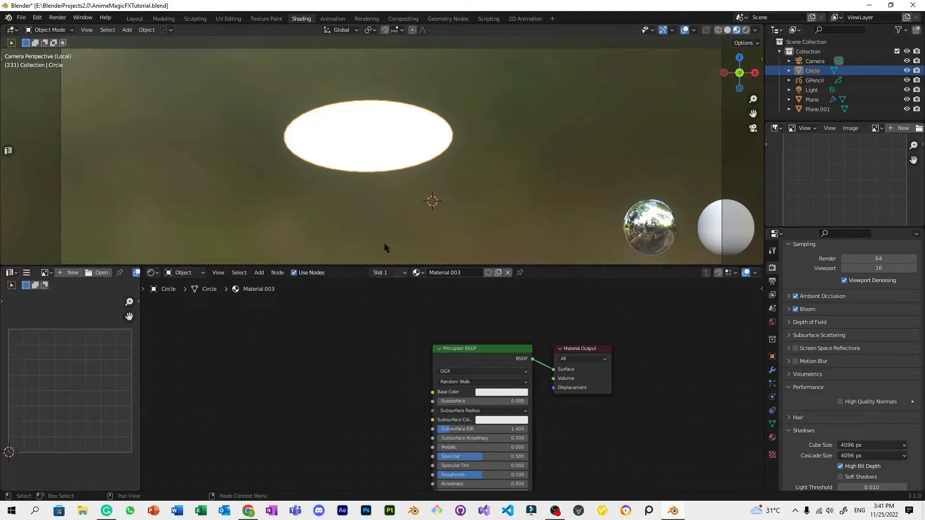
# Step: Change the transform orientation from Global to Local
pyautogui.press('r')
pyautogui.press('z')
pyautogui.rightClick(301, 197)
pyautogui.click(339, 30)
pyautogui.click(340, 68)
# Step: Replace the circle material's Principled BSDF with a Transparent BSDF node
pyautogui.scroll(2, 504, 336)
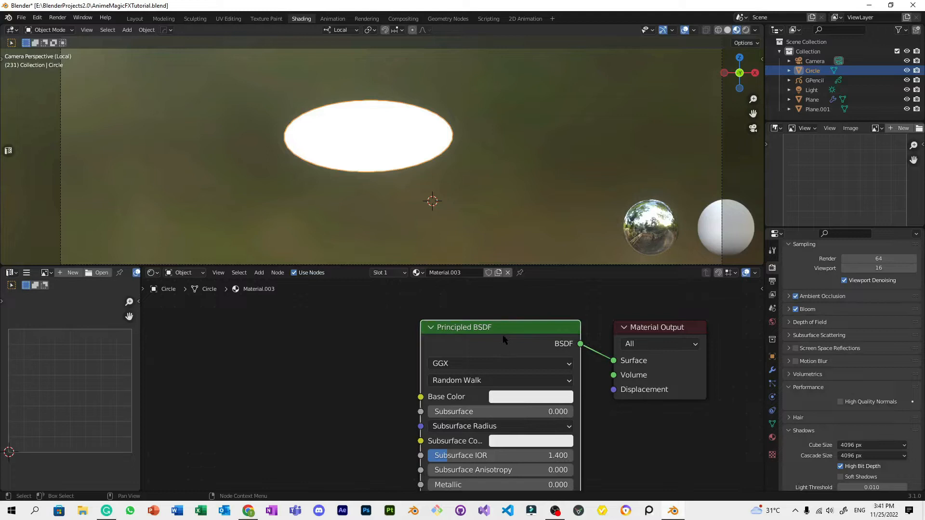
pyautogui.scroll(-1, 504, 338)
pyautogui.press('x')
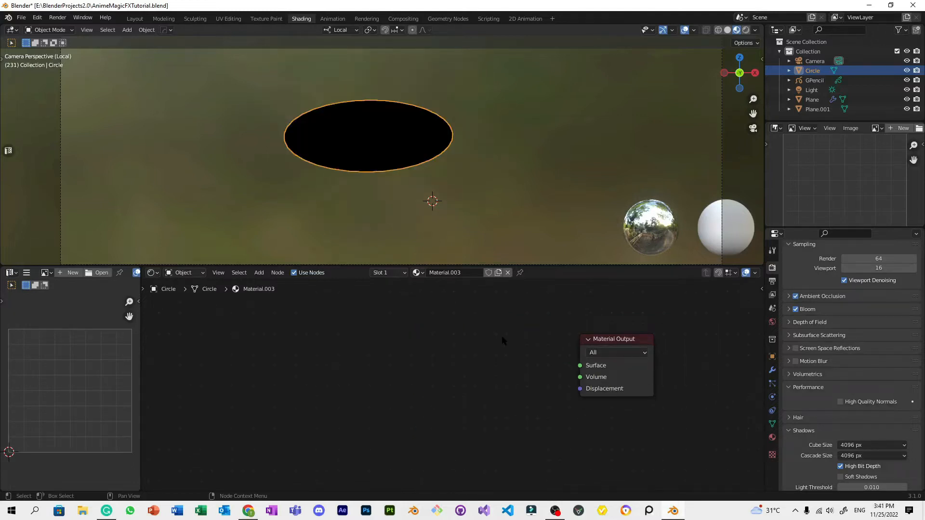
pyautogui.hotkey('shift', 'a')
pyautogui.write('trasn')
pyautogui.click(568, 364)
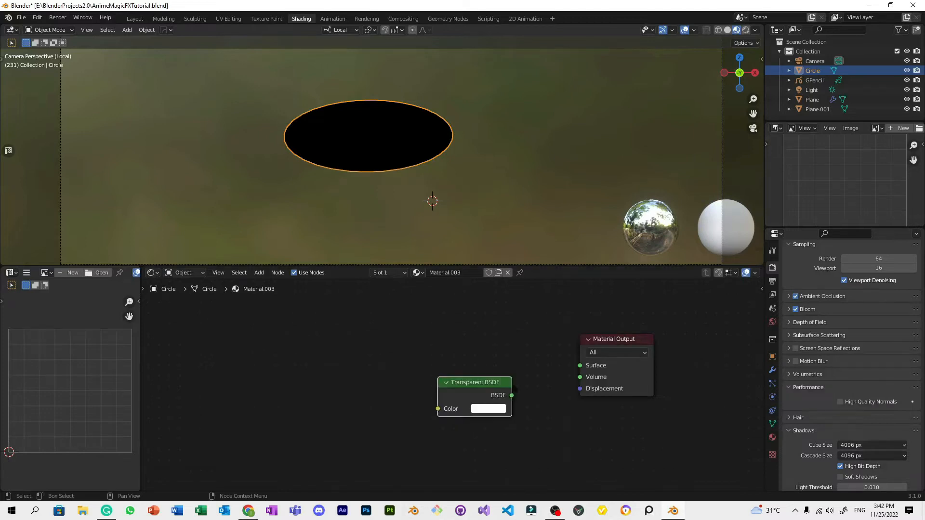
# Step: Add an Emission shader node above the Transparent BSDF
pyautogui.scroll(-1, 508, 342)
pyautogui.moveTo(508, 335); pyautogui.dragTo(501, 357, button='middle')
pyautogui.hotkey('shift', 'a')
pyautogui.click(501, 357)
pyautogui.write('emi')
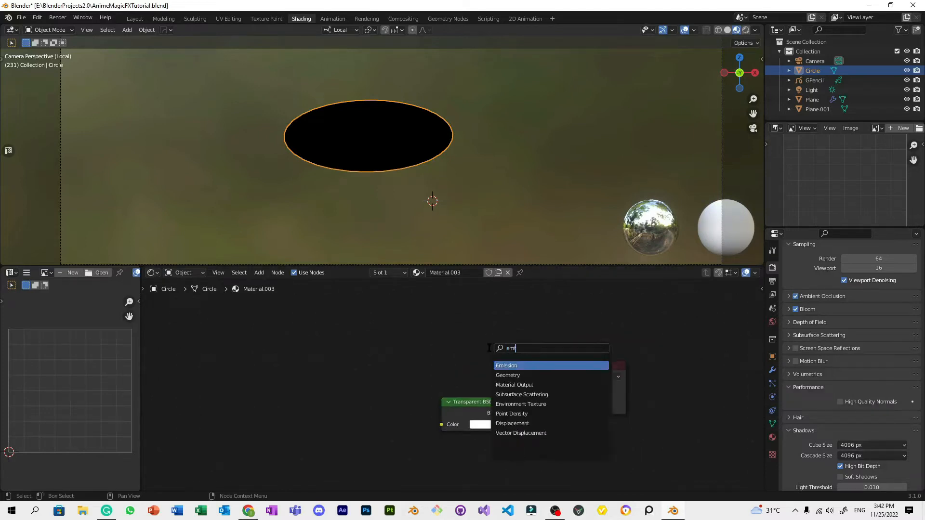
pyautogui.press('Return')
pyautogui.click(458, 329)
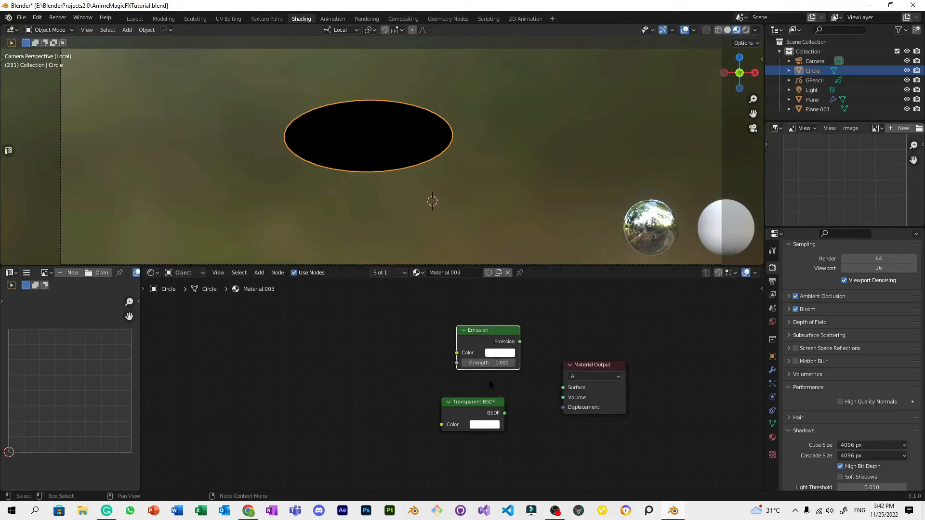
# Step: Blend the Emission and Transparent BSDF nodes with a Mix Shader feeding the Material Output's Surface
pyautogui.keyDown('ctrl'); pyautogui.keyDown('shift'); pyautogui.moveTo(496, 332); pyautogui.dragTo(468, 403, button='right'); pyautogui.keyUp('shift'); pyautogui.keyUp('ctrl')
pyautogui.moveTo(627, 375); pyautogui.dragTo(696, 373)
pyautogui.moveTo(688, 368); pyautogui.dragTo(714, 368)
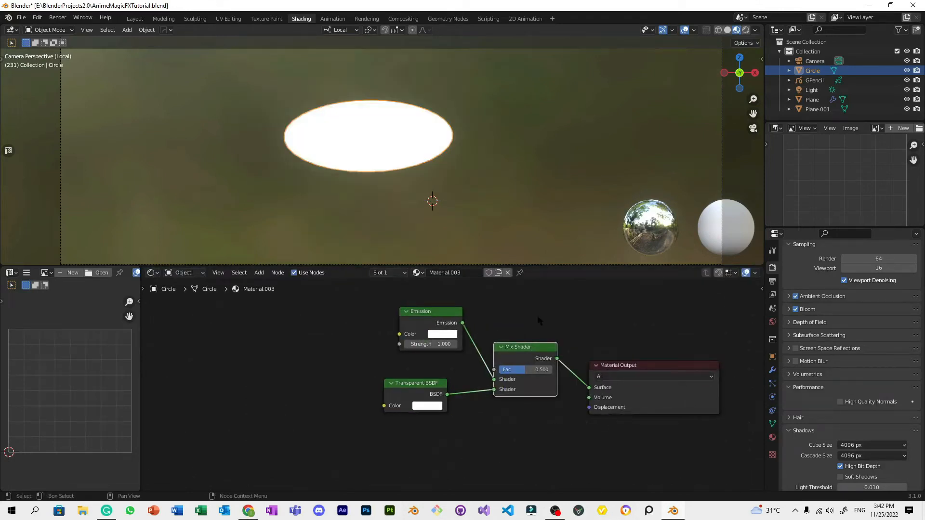
# Step: Add a ColorRamp with Constant interpolation and white before black, linked to the Mix Shader's factor
pyautogui.moveTo(537, 317); pyautogui.dragTo(573, 363, button='middle')
pyautogui.moveTo(483, 358); pyautogui.dragTo(442, 368)
pyautogui.hotkey('shift', 'a')
pyautogui.click(509, 345)
pyautogui.write('ramp')
pyautogui.press('Return')
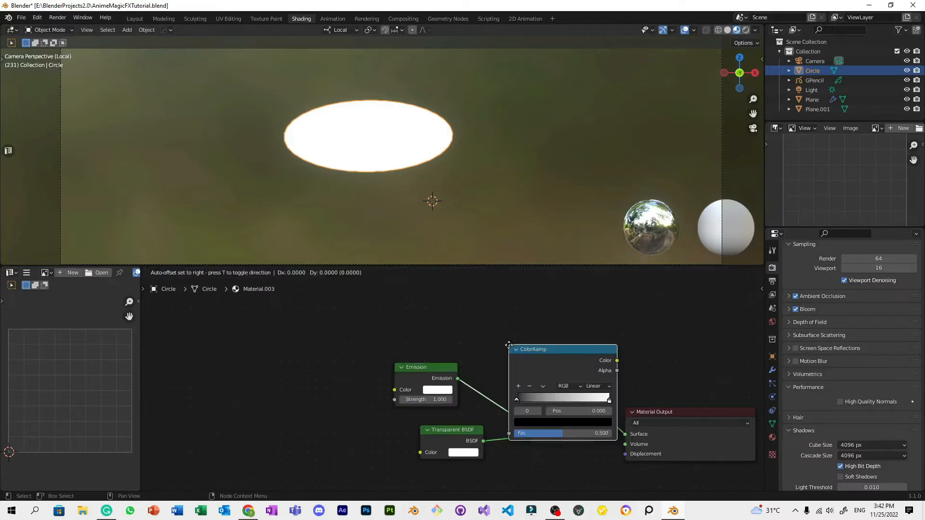
pyautogui.click(472, 291)
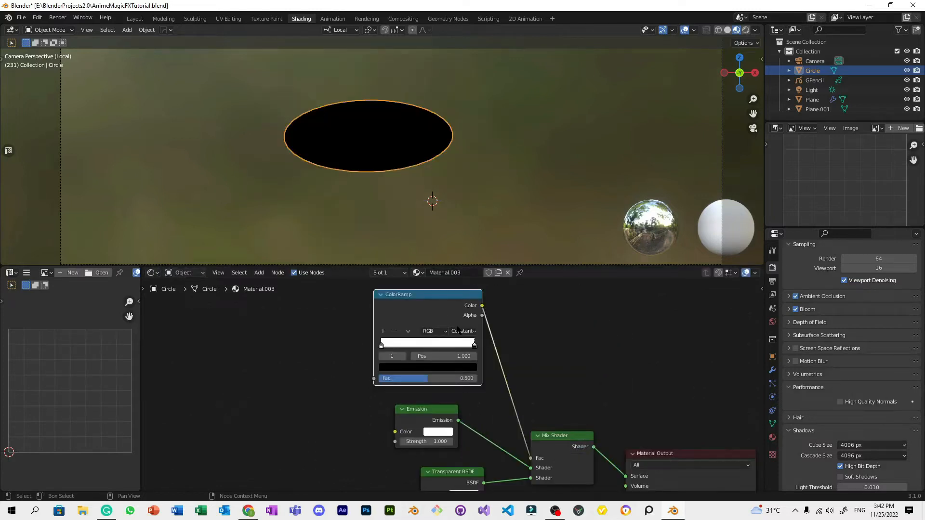
# Step: Set the Emission color to red with a Strength of 108.6
pyautogui.moveTo(477, 354); pyautogui.dragTo(524, 374)
pyautogui.click(439, 432)
pyautogui.click(460, 369)
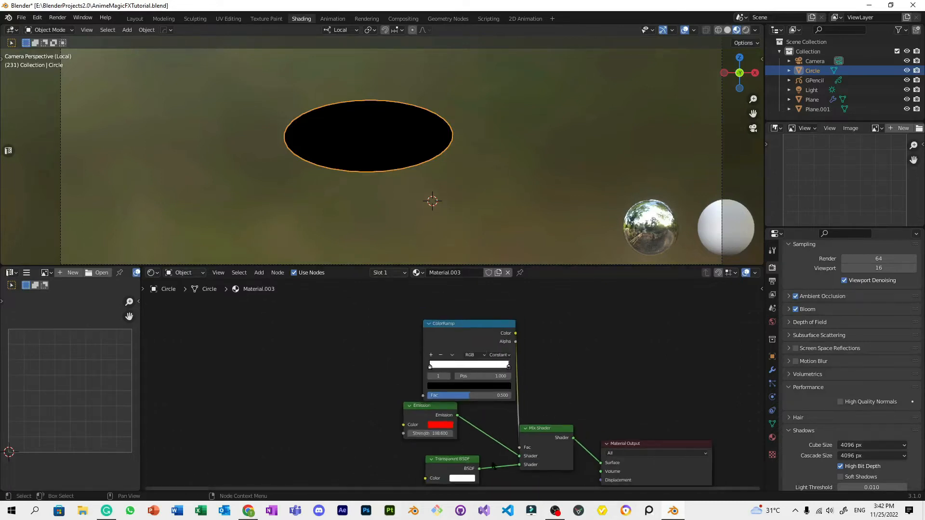
# Step: Set the circle material's Blend Mode to Alpha Blend
pyautogui.click(773, 437)
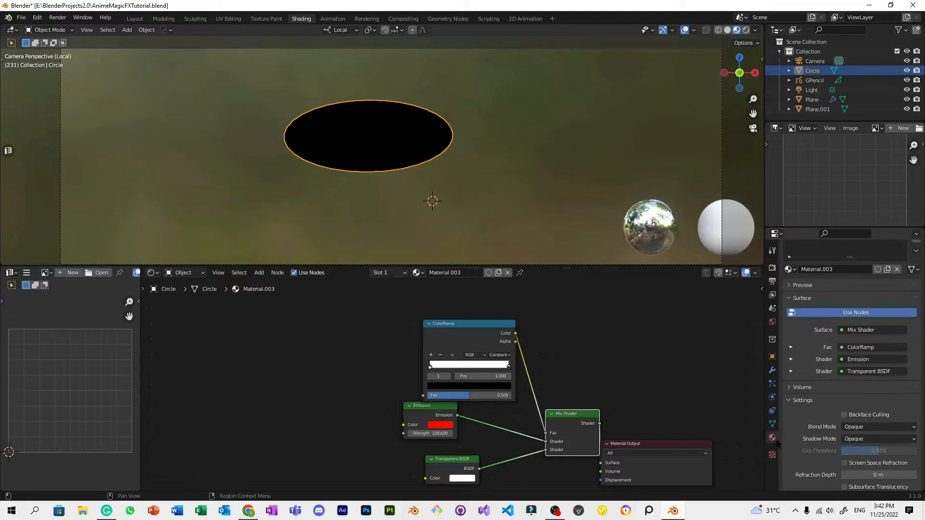
pyautogui.scroll(-3, 846, 431)
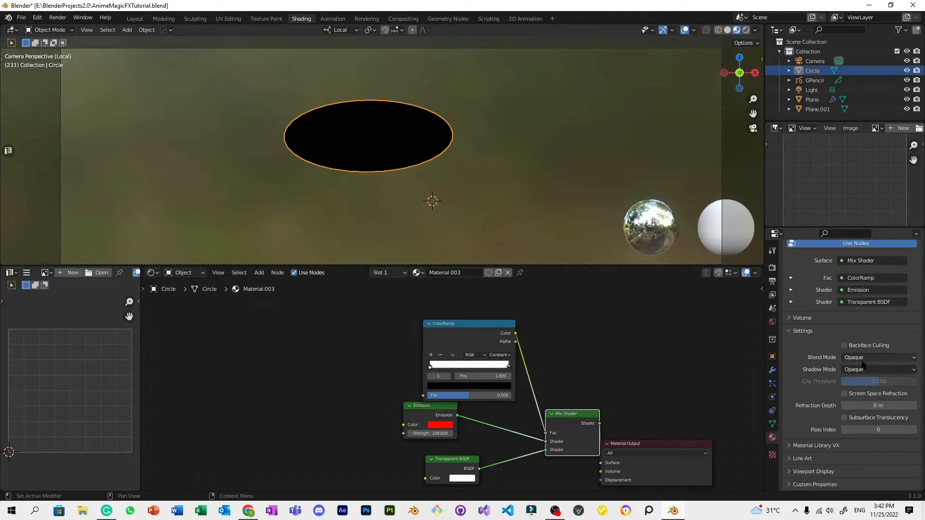
pyautogui.click(872, 358)
pyautogui.click(875, 401)
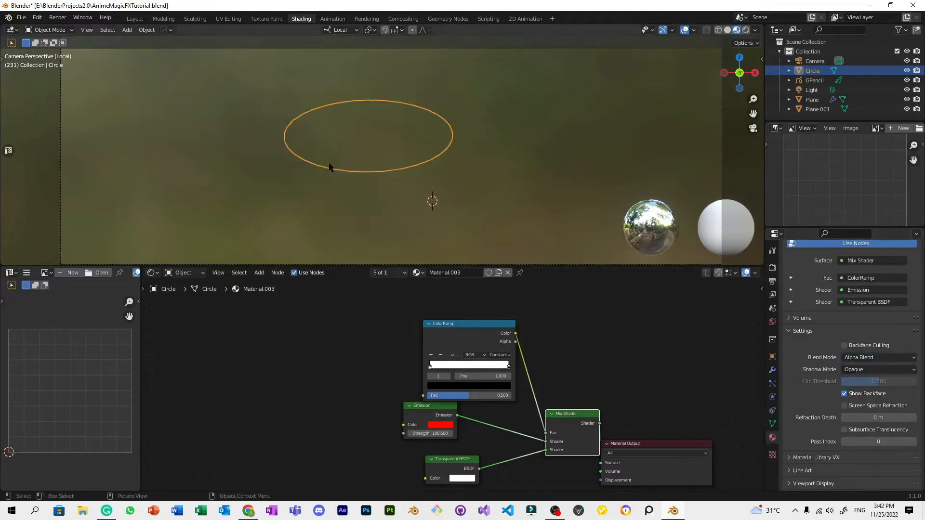
# Step: Save the file and disconnect the ColorRamp from the Mix Shader's factor
pyautogui.press('g')
pyautogui.press('Escape')
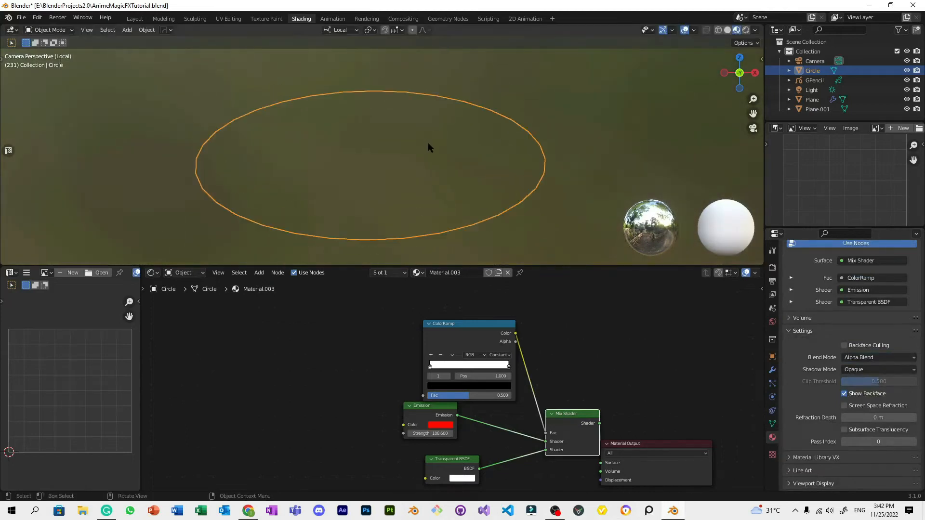
pyautogui.hotkey('ctrl', 's')
pyautogui.scroll(-3, 523, 417)
pyautogui.moveTo(523, 417); pyautogui.dragTo(525, 411, button='middle')
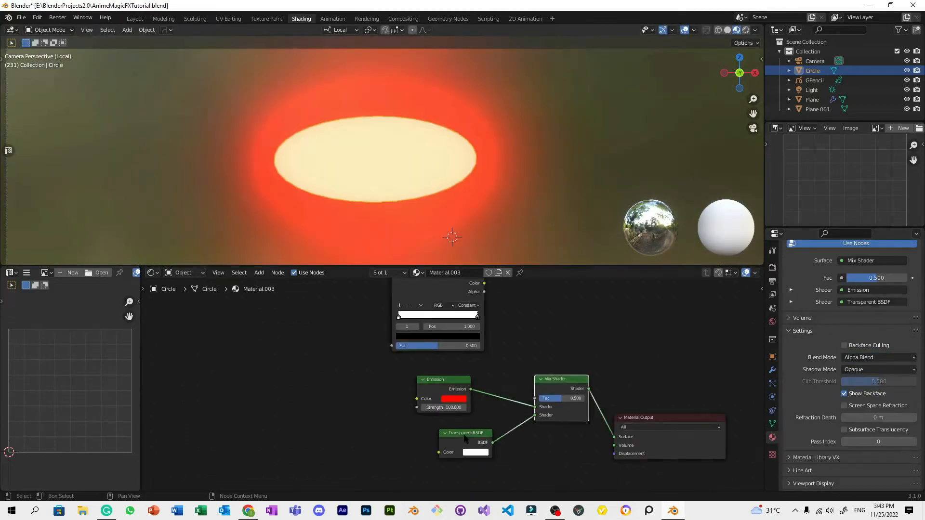
# Step: Space out the Transparent BSDF, Emission and Mix Shader nodes
pyautogui.moveTo(465, 438); pyautogui.dragTo(423, 430)
pyautogui.moveTo(569, 390); pyautogui.dragTo(561, 398)
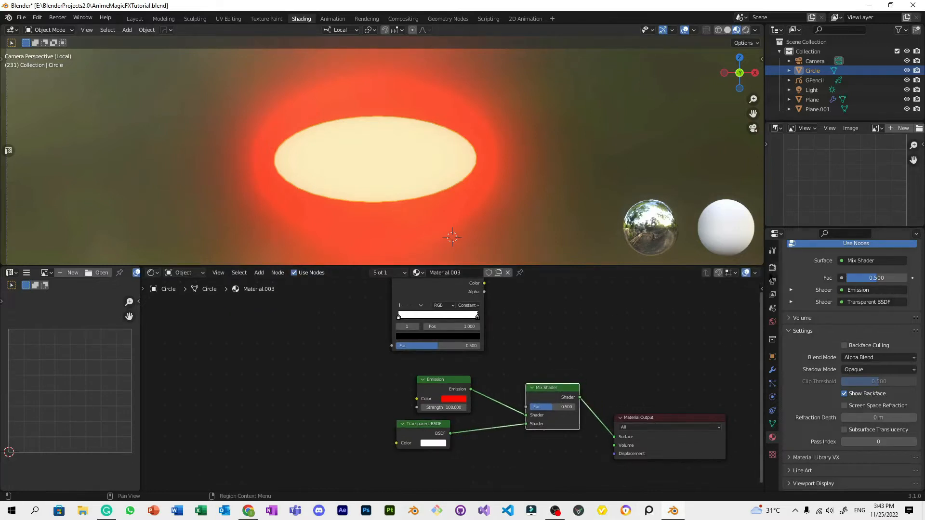
pyautogui.scroll(-4, 441, 149)
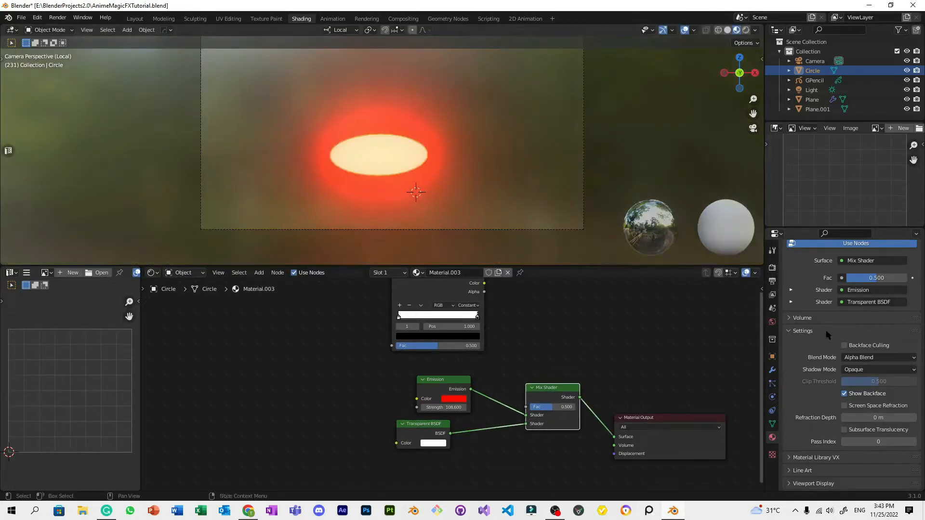
pyautogui.scroll(5, 839, 328)
pyautogui.scroll(-6, 846, 322)
pyautogui.moveTo(435, 431); pyautogui.dragTo(444, 438)
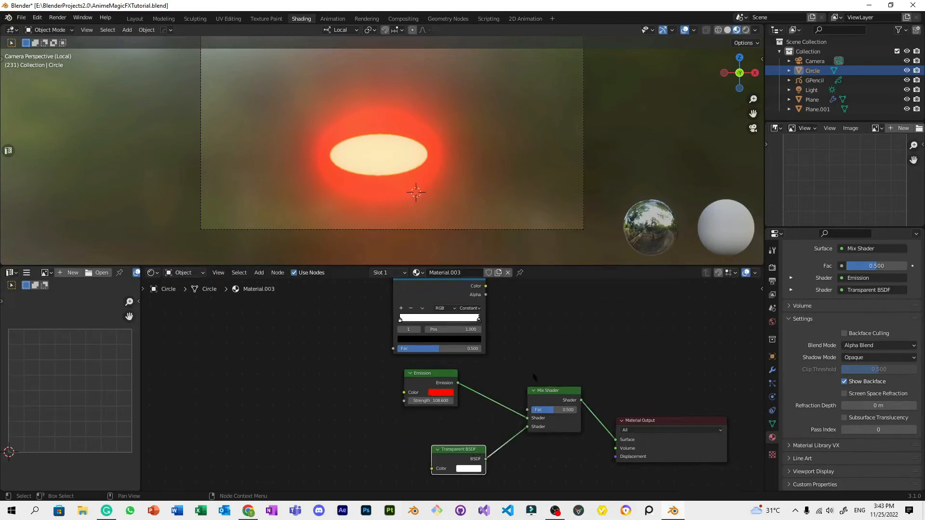
# Step: Place the ColorRamp before the shader nodes and link its Color to the Mix Shader's factor
pyautogui.moveTo(534, 377); pyautogui.dragTo(531, 400, button='middle')
pyautogui.moveTo(477, 298); pyautogui.dragTo(335, 395)
pyautogui.moveTo(422, 395); pyautogui.dragTo(395, 332)
pyautogui.moveTo(339, 405); pyautogui.dragTo(524, 432)
pyautogui.scroll(-4, 505, 345)
pyautogui.moveTo(504, 345); pyautogui.dragTo(617, 316, button='middle')
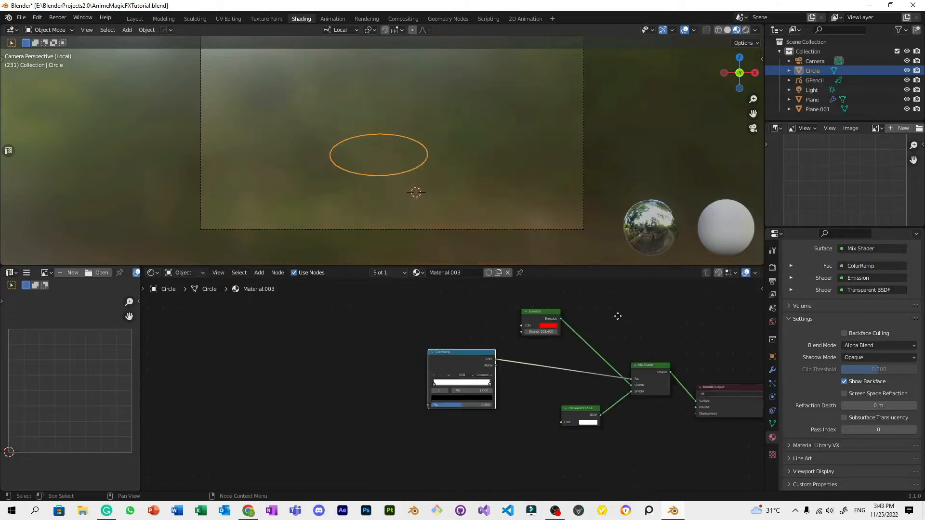
# Step: Add a Voronoi Texture and link its Distance to the ColorRamp's Fac
pyautogui.scroll(4, 429, 409)
pyautogui.hotkey('shift', 'a')
pyautogui.click(516, 333)
pyautogui.write('vor')
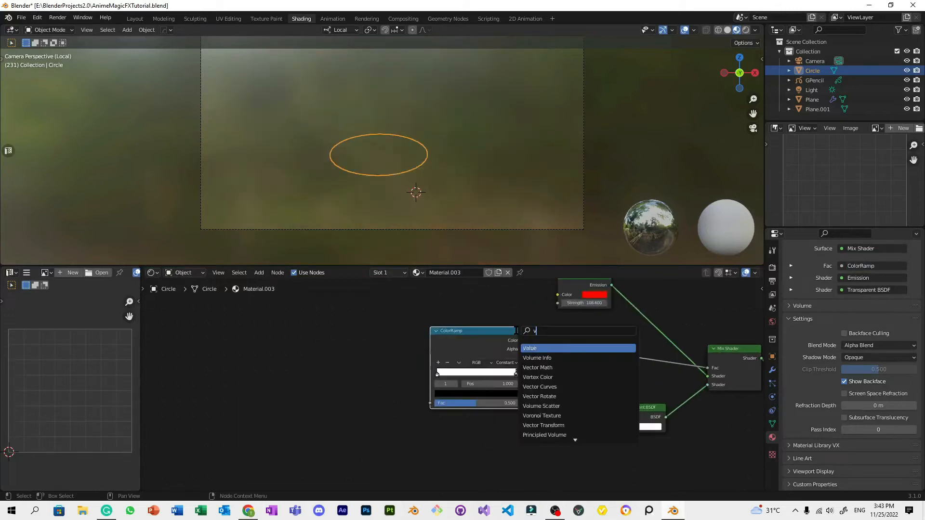
pyautogui.press('Return')
pyautogui.click(315, 379)
pyautogui.moveTo(379, 388); pyautogui.dragTo(432, 407)
pyautogui.moveTo(432, 408); pyautogui.dragTo(480, 370, button='middle')
pyautogui.moveTo(406, 344); pyautogui.dragTo(420, 358)
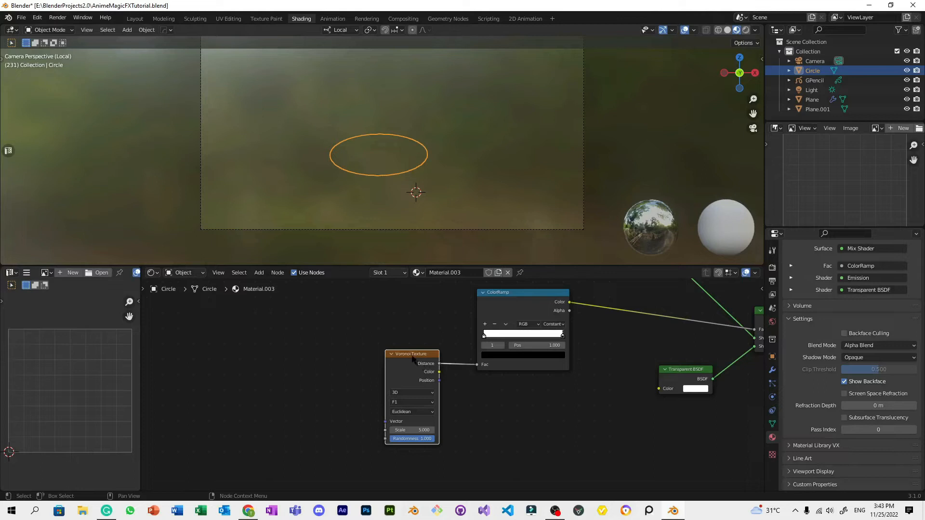
# Step: Add a second Voronoi Texture before the existing one and link its Distance to the existing node's Vector
pyautogui.hotkey('shift', 'a')
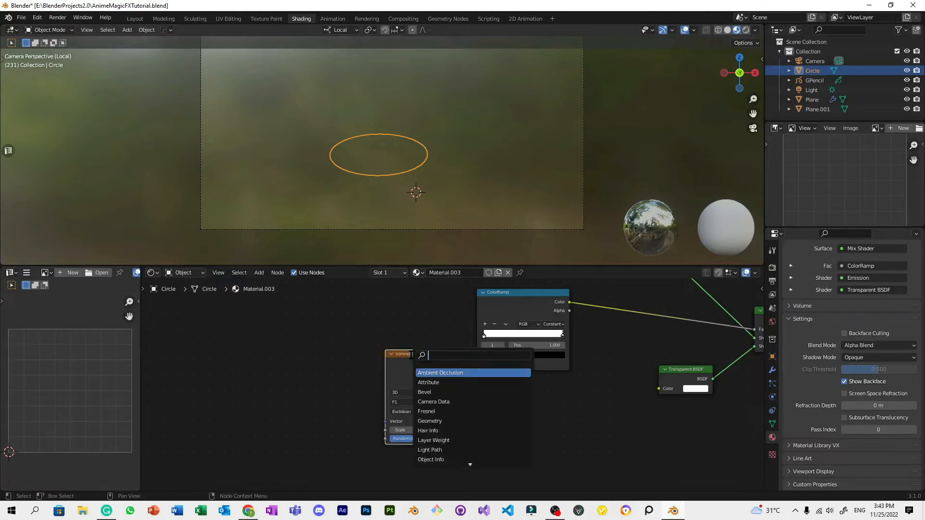
pyautogui.click(412, 358)
pyautogui.click(329, 370)
pyautogui.press('KP_Decimal')
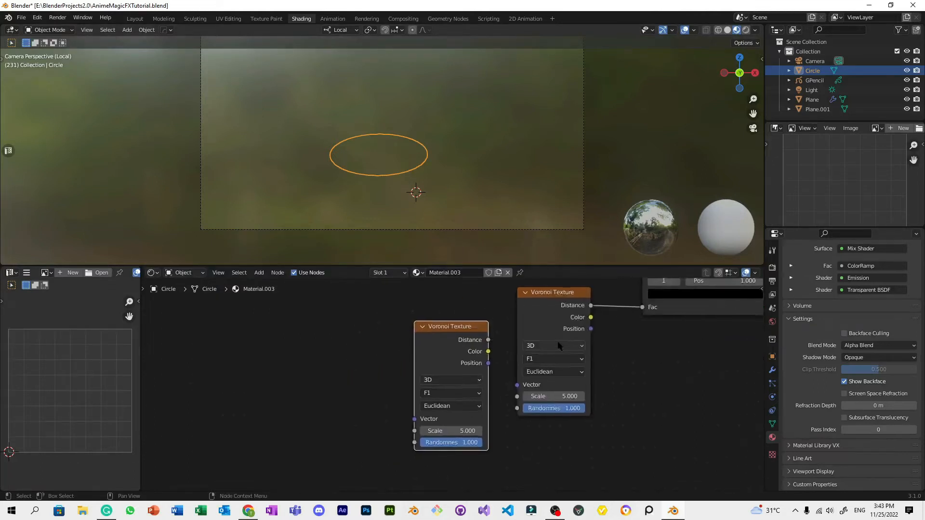
pyautogui.moveTo(511, 333); pyautogui.dragTo(461, 336, button='middle')
pyautogui.moveTo(417, 306); pyautogui.dragTo(485, 385)
pyautogui.scroll(-2, 486, 386)
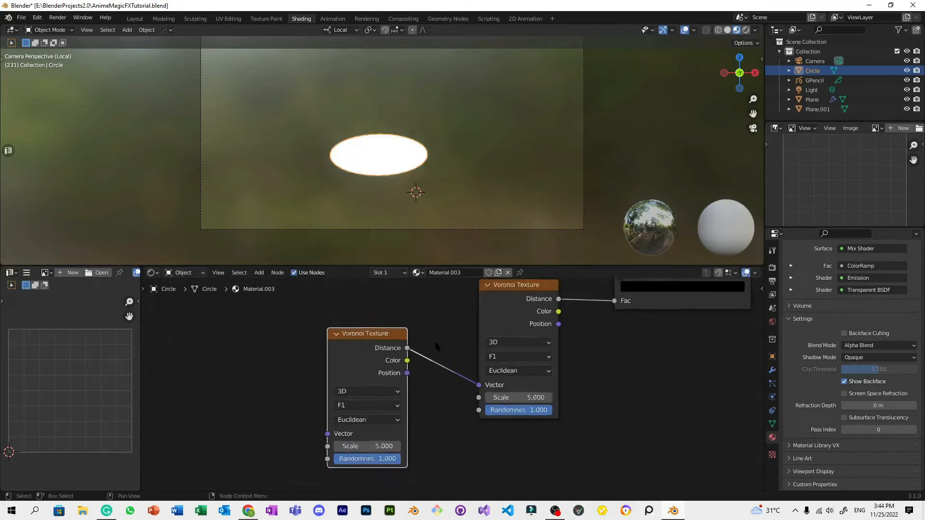
# Step: Set both Voronoi Texture nodes to 4D
pyautogui.scroll(3, 416, 181)
pyautogui.moveTo(571, 430); pyautogui.dragTo(558, 391, button='middle')
pyautogui.click(488, 350)
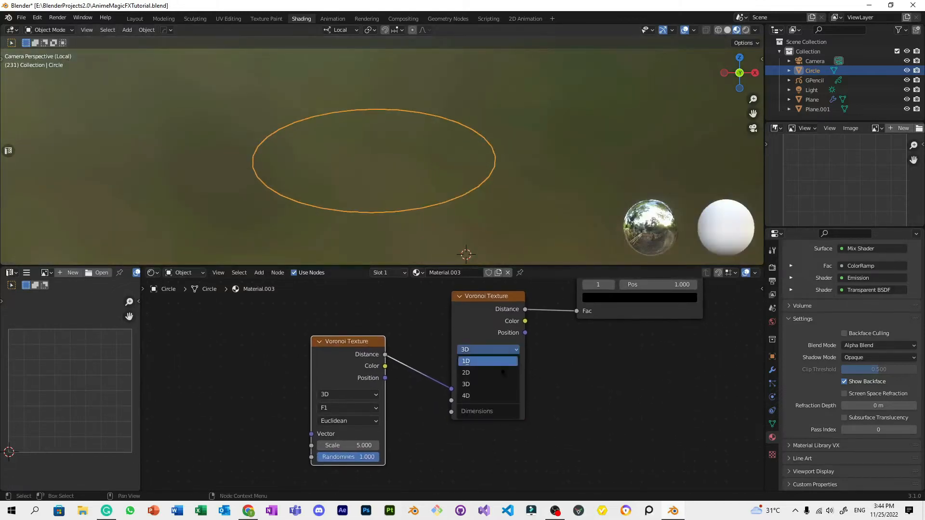
pyautogui.click(496, 396)
pyautogui.click(348, 395)
pyautogui.click(347, 441)
# Step: Move the ColorRamp's black stop to position 0.759
pyautogui.scroll(-2, 538, 390)
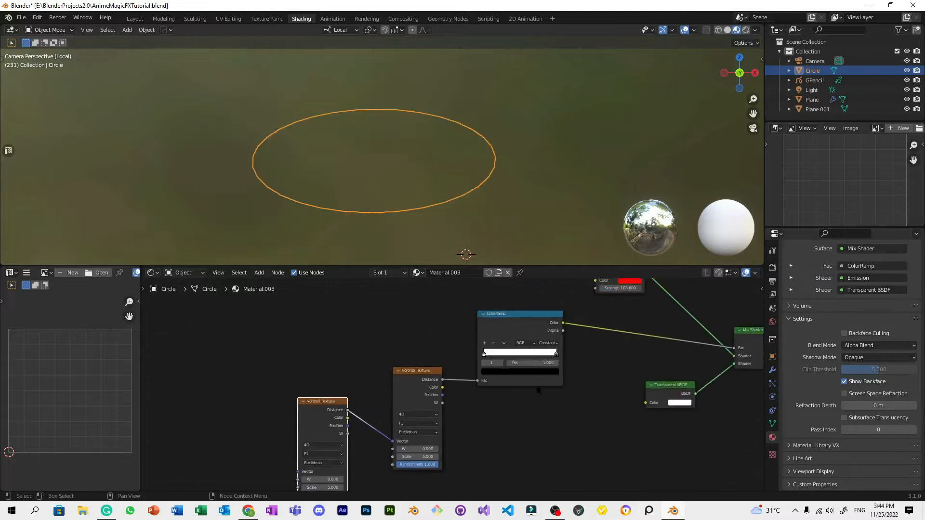
pyautogui.scroll(1, 538, 390)
pyautogui.moveTo(581, 346); pyautogui.dragTo(564, 350)
pyautogui.scroll(-5, 520, 423)
pyautogui.moveTo(520, 423); pyautogui.dragTo(541, 395, button='middle')
pyautogui.scroll(4, 542, 395)
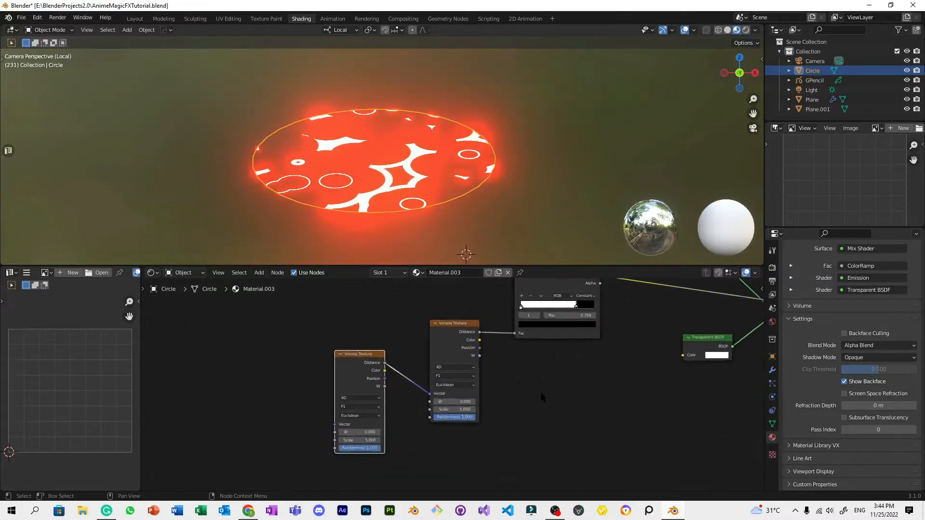
# Step: Set both Voronoi Texture nodes to Smooth F1 with the Manhattan distance metric
pyautogui.click(455, 374)
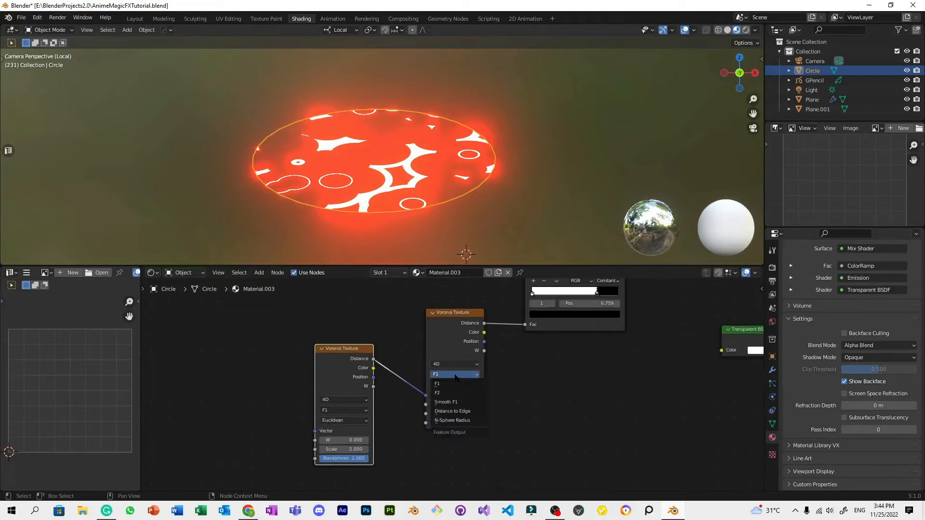
pyautogui.click(455, 401)
pyautogui.click(344, 410)
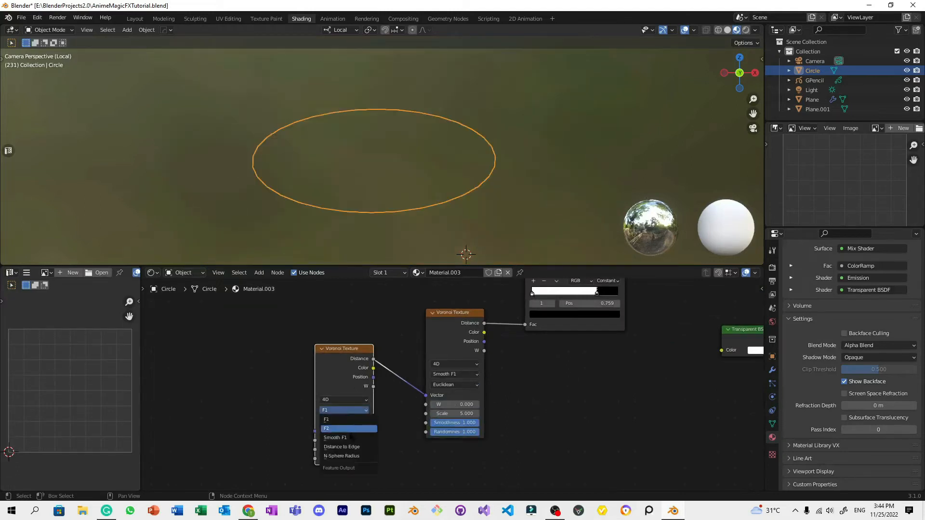
pyautogui.click(347, 437)
pyautogui.click(355, 420)
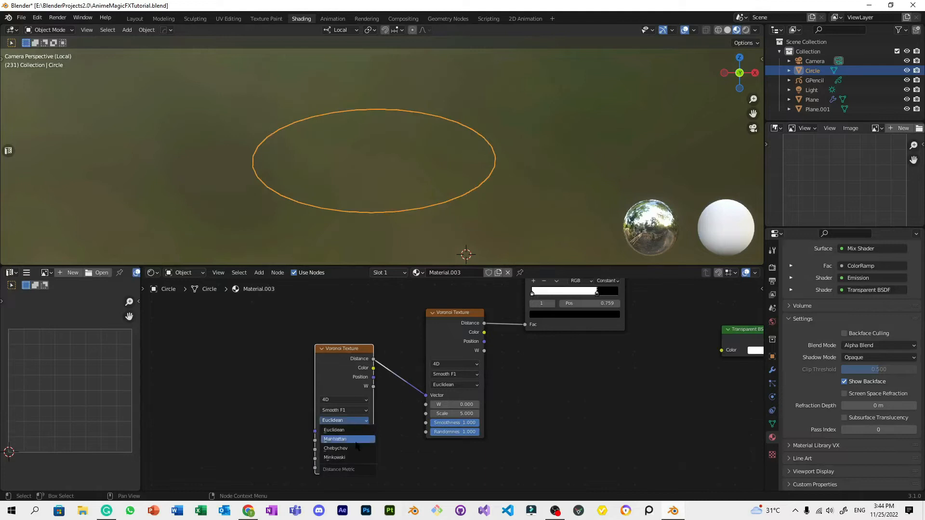
pyautogui.click(355, 440)
pyautogui.click(456, 385)
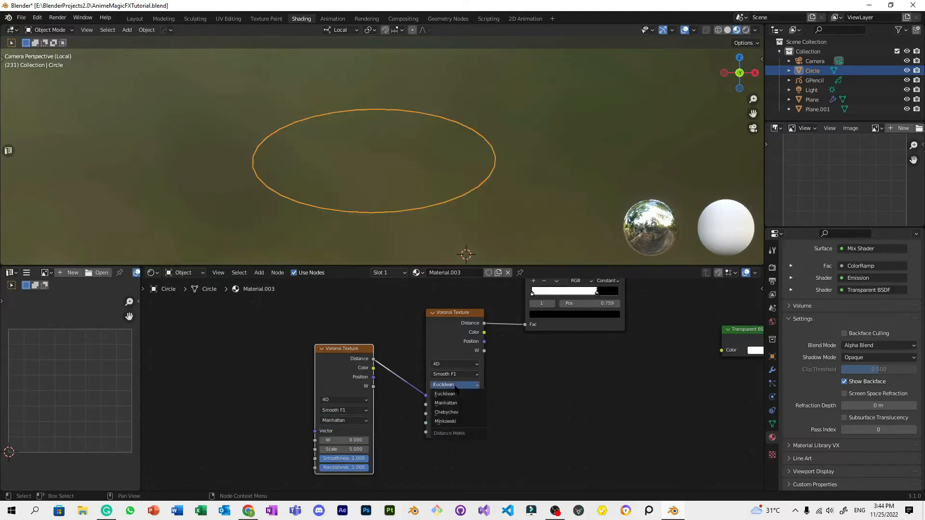
pyautogui.click(461, 403)
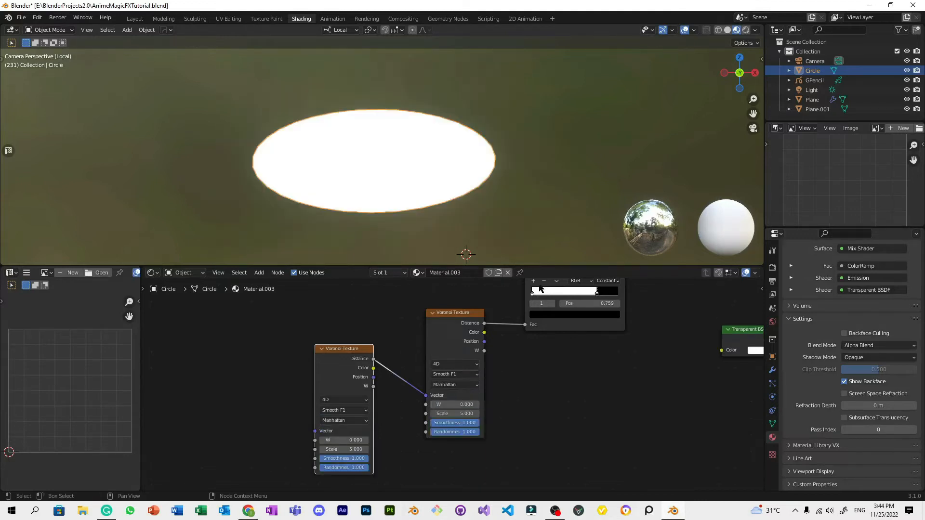
pyautogui.scroll(-4, 543, 389)
pyautogui.press('r')
pyautogui.press('r')
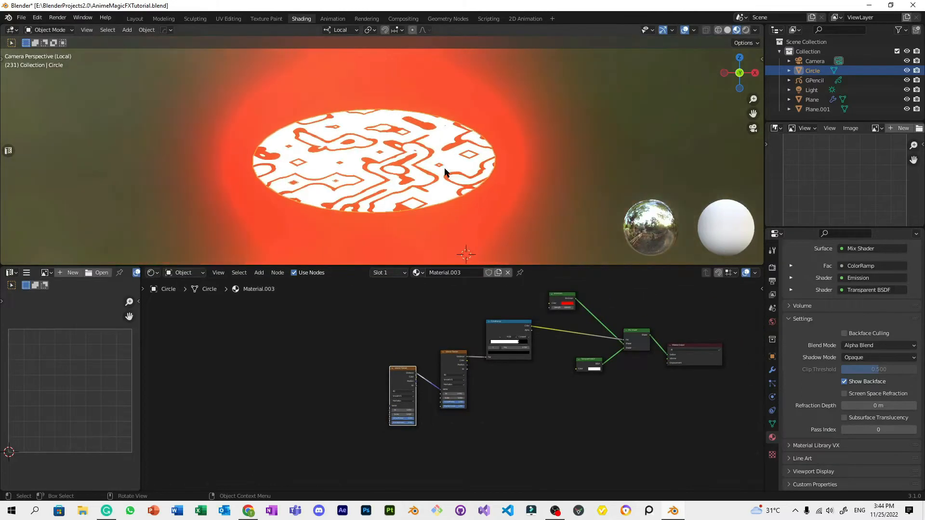
pyautogui.press('Escape')
# Step: Add a Math node in the free space above the Voronoi Texture nodes
pyautogui.scroll(2, 549, 407)
pyautogui.moveTo(579, 403); pyautogui.dragTo(447, 488, button='middle')
pyautogui.hotkey('shift', 'a')
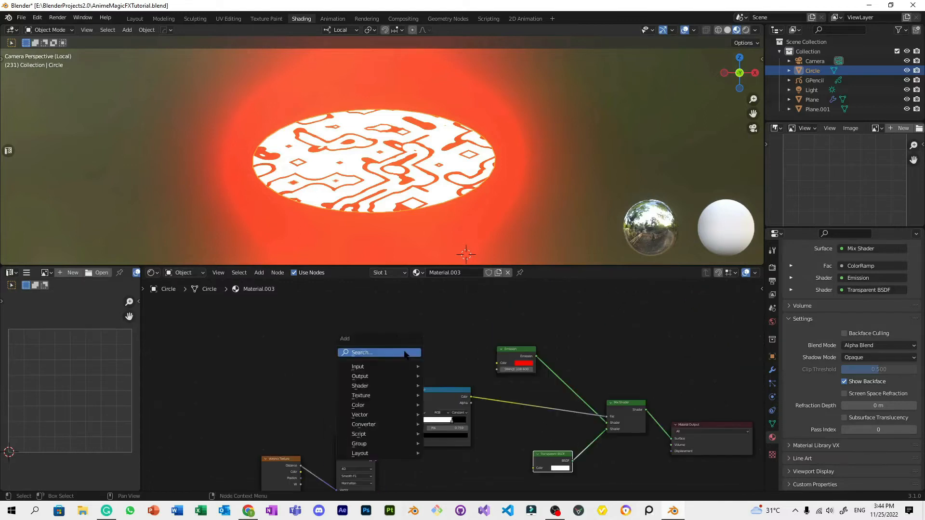
pyautogui.click(405, 353)
pyautogui.write('add')
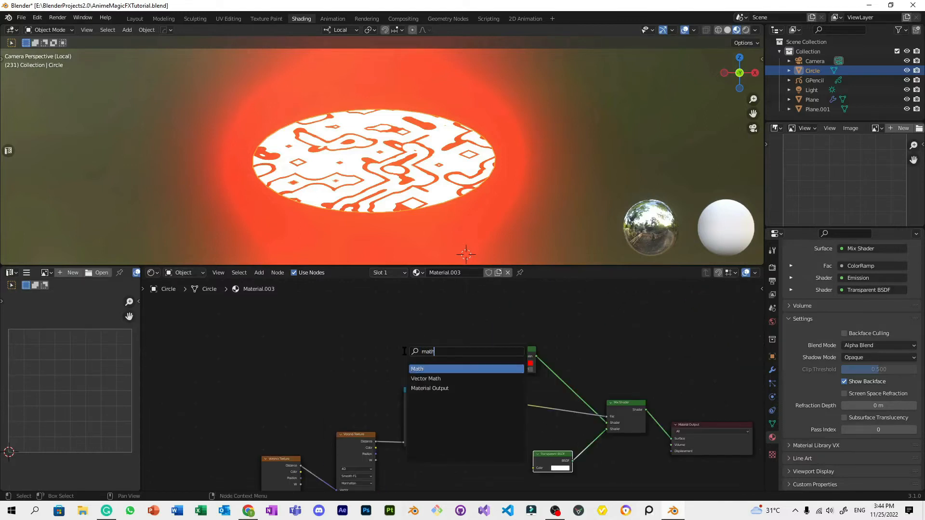
pyautogui.press('Return')
pyautogui.click(313, 349)
pyautogui.scroll(2, 314, 349)
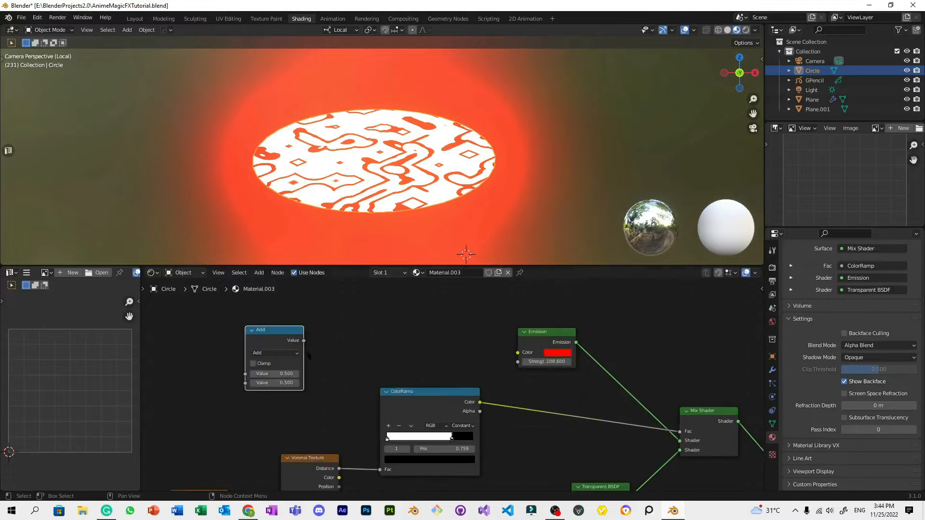
# Step: Set the Math node to Multiply and link its Value to the Scale of the Voronoi Texture feeding the ColorRamp
pyautogui.click(292, 353)
pyautogui.click(301, 394)
pyautogui.scroll(-1, 337, 337)
pyautogui.moveTo(361, 315); pyautogui.dragTo(460, 332)
pyautogui.press('Escape')
# Step: Add a second ColorRamp before the Multiply node and link its Color to the Multiply's first Value
pyautogui.write('c')
pyautogui.press('Return')
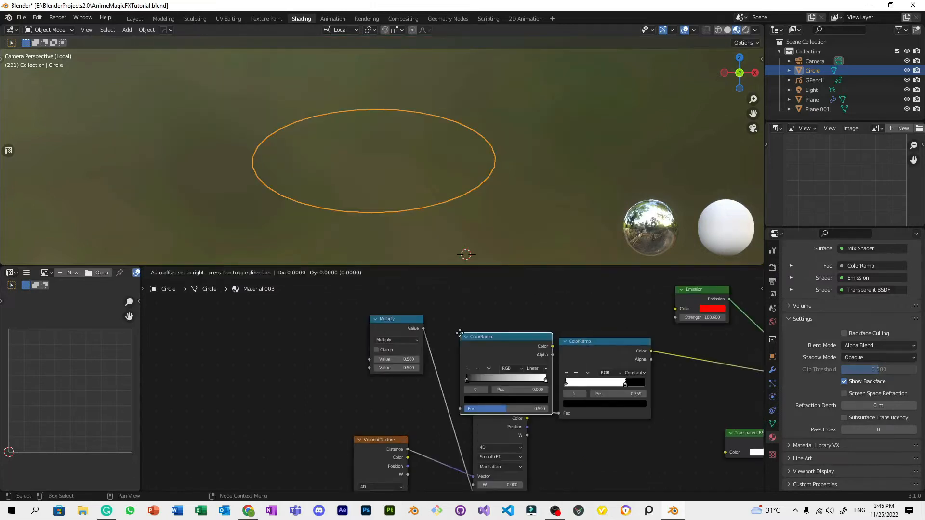
pyautogui.click(287, 355)
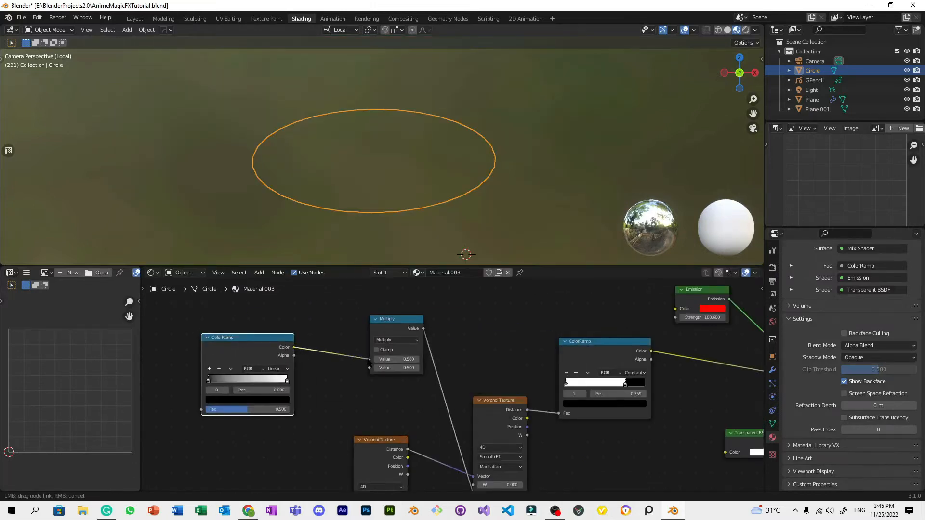
pyautogui.moveTo(369, 359); pyautogui.dragTo(370, 359)
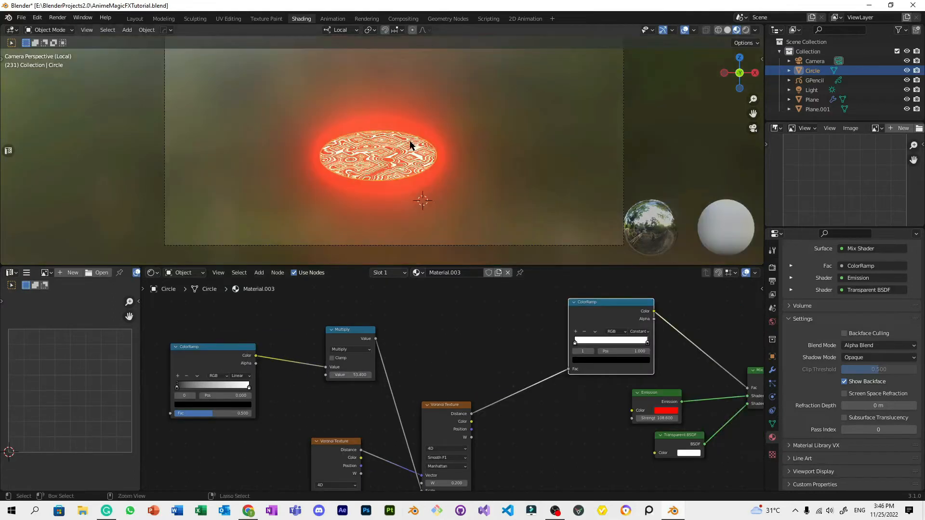
pyautogui.moveTo(409, 145); pyautogui.dragTo(400, 222, button='middle')
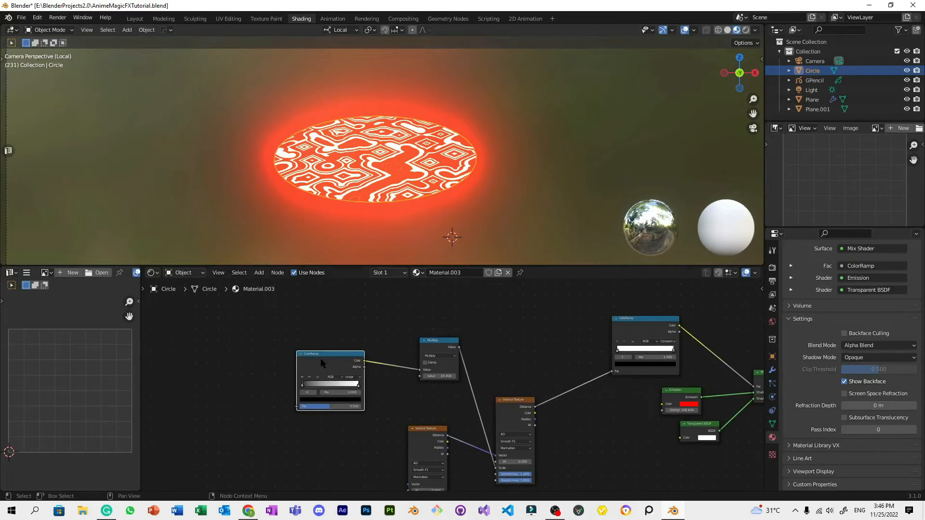
pyautogui.hotkey('ctrl', 't')
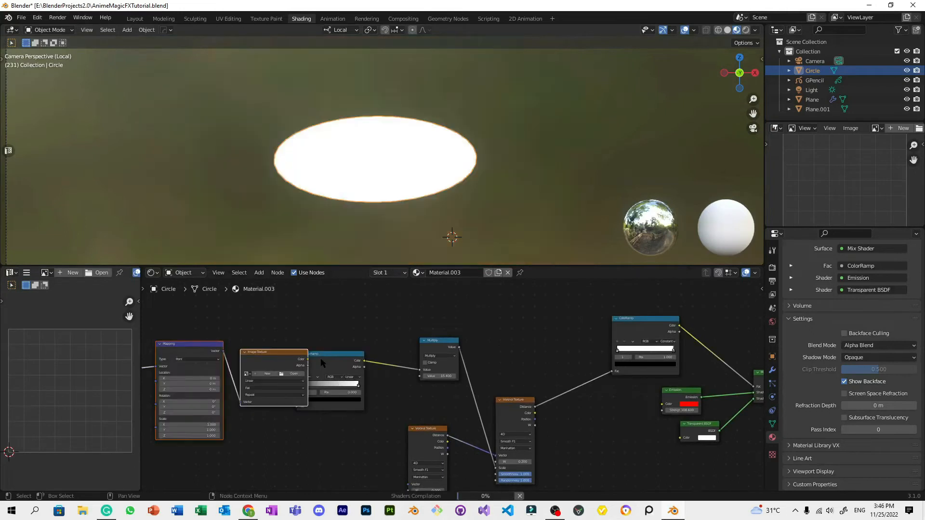
pyautogui.hotkey('ctrl', 'z')
# Step: Add a Gradient Texture set to Spherical and link its Color to the Fac of the ColorRamp feeding the Multiply node
pyautogui.hotkey('shift', 'a')
pyautogui.click(310, 323)
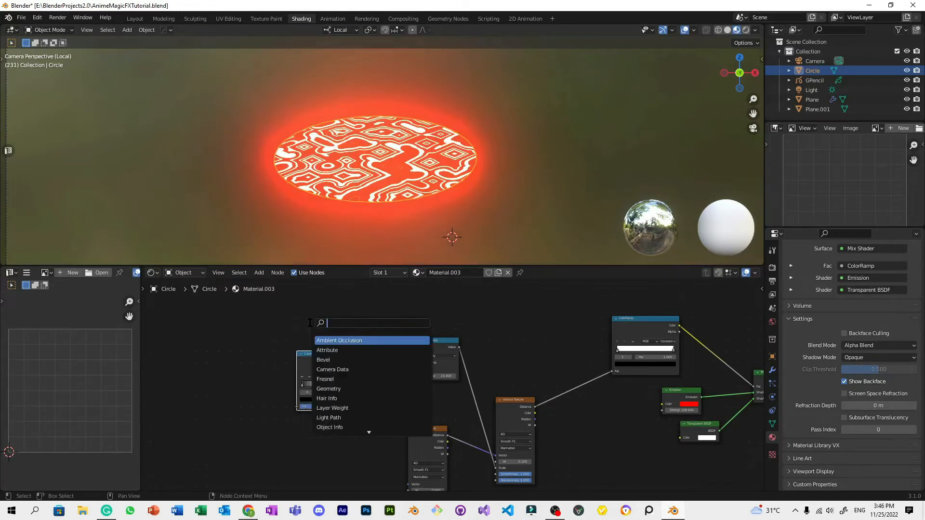
pyautogui.click(333, 341)
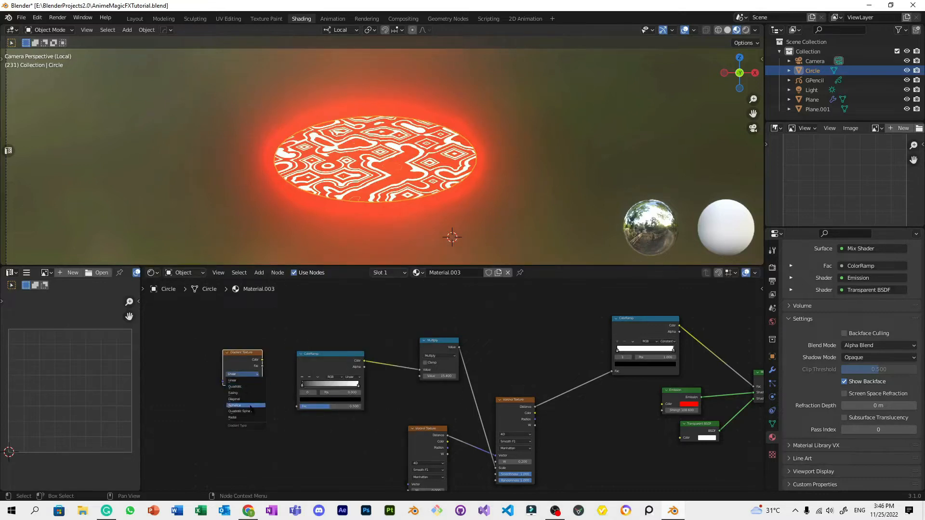
pyautogui.moveTo(301, 409); pyautogui.dragTo(297, 406)
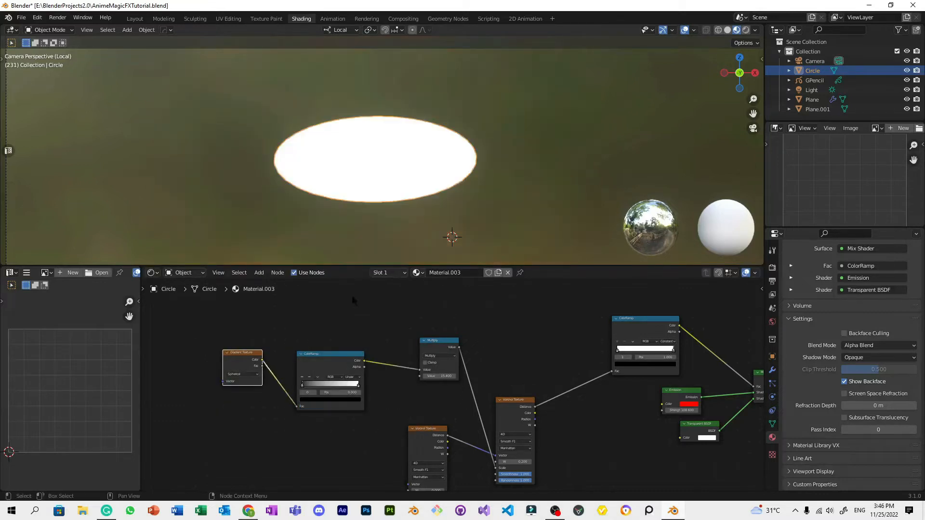
# Step: Add Texture Coordinate and Mapping nodes to the first Voronoi Texture in the chain and feed the Mapping's Vector from the Object output
pyautogui.moveTo(289, 351); pyautogui.dragTo(370, 345, button='middle')
pyautogui.moveTo(453, 452); pyautogui.dragTo(452, 356, button='middle')
pyautogui.hotkey('ctrl', 't')
pyautogui.scroll(1, 452, 355)
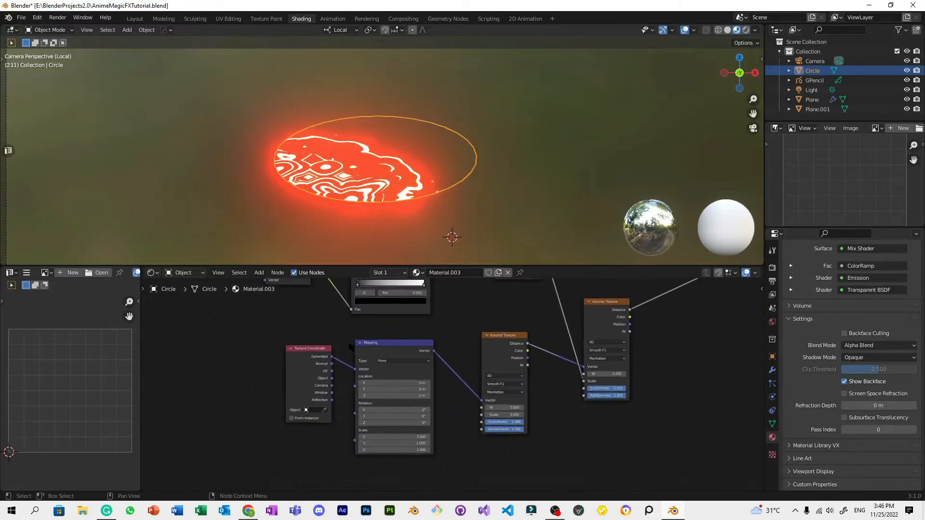
pyautogui.scroll(2, 308, 365)
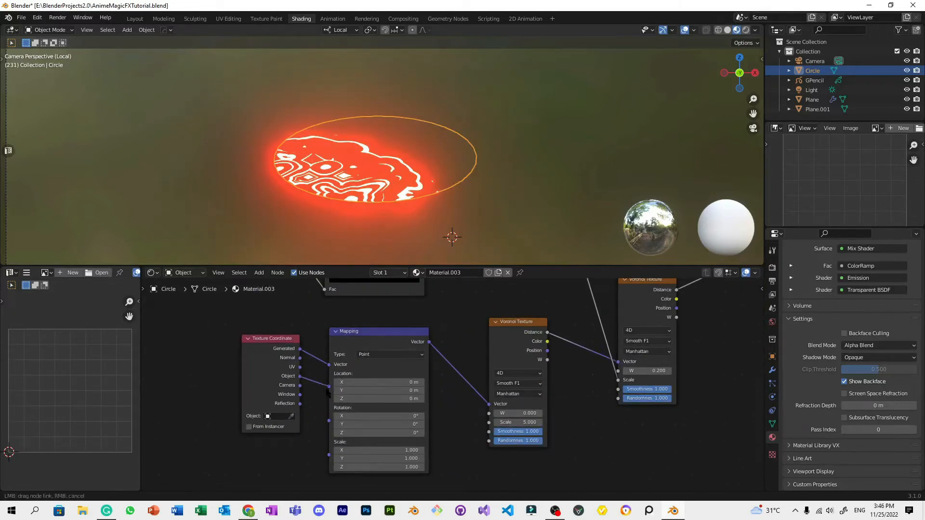
pyautogui.moveTo(327, 393); pyautogui.dragTo(329, 385)
# Step: Link the Texture Coordinate's Object output to the Gradient Texture's Vector
pyautogui.press('Home')
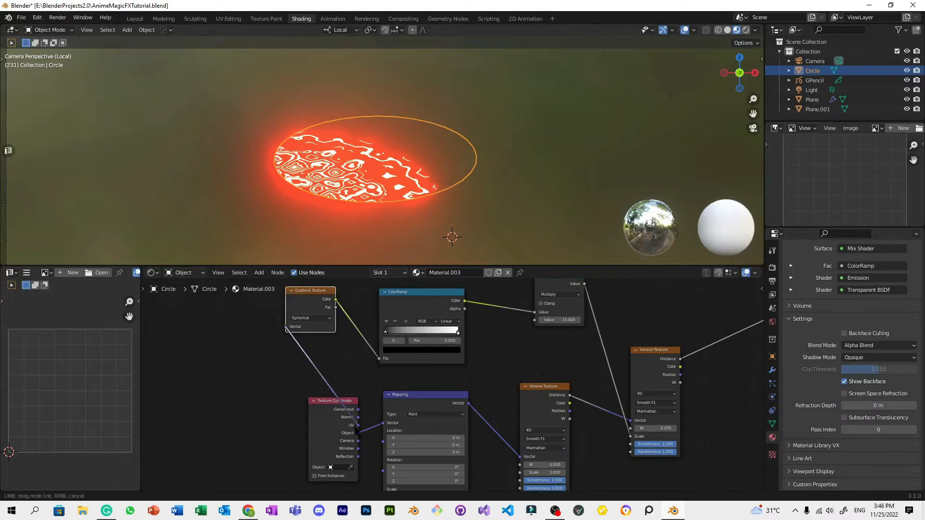
pyautogui.moveTo(358, 435); pyautogui.dragTo(357, 433)
pyautogui.moveTo(361, 178); pyautogui.dragTo(503, 151, button='middle')
pyautogui.scroll(5, 448, 218)
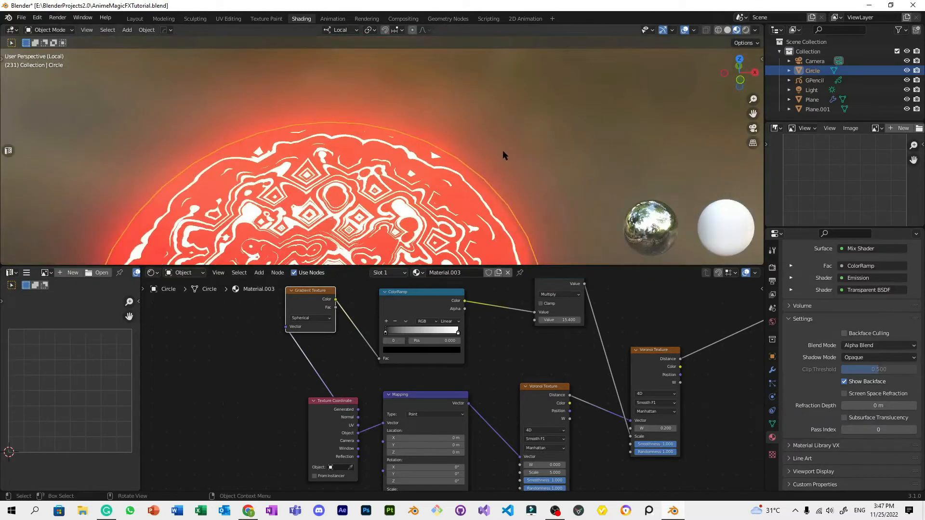
pyautogui.press('KP_0')
pyautogui.scroll(-4, 473, 178)
pyautogui.scroll(4, 431, 152)
# Step: Save the file and try rotating the circle about its local Z axis
pyautogui.hotkey('ctrl', 's')
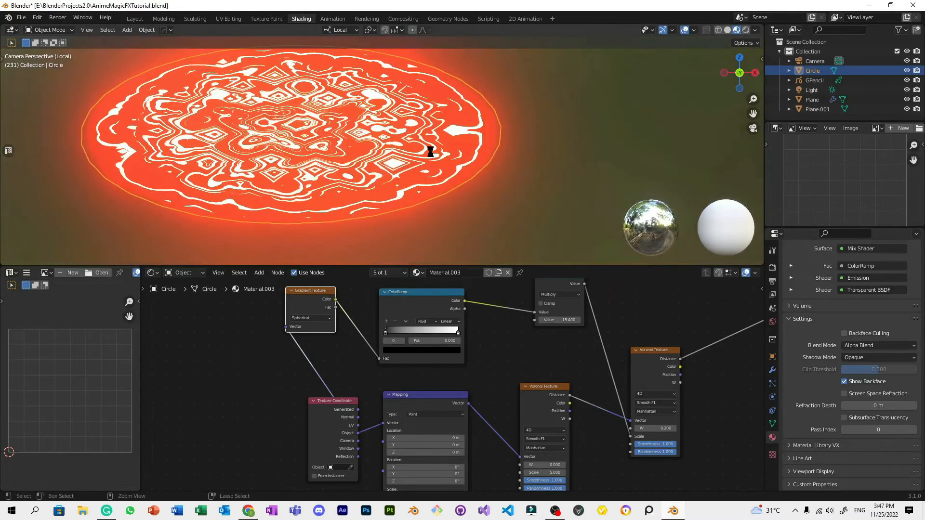
pyautogui.scroll(-5, 387, 150)
pyautogui.click(385, 150)
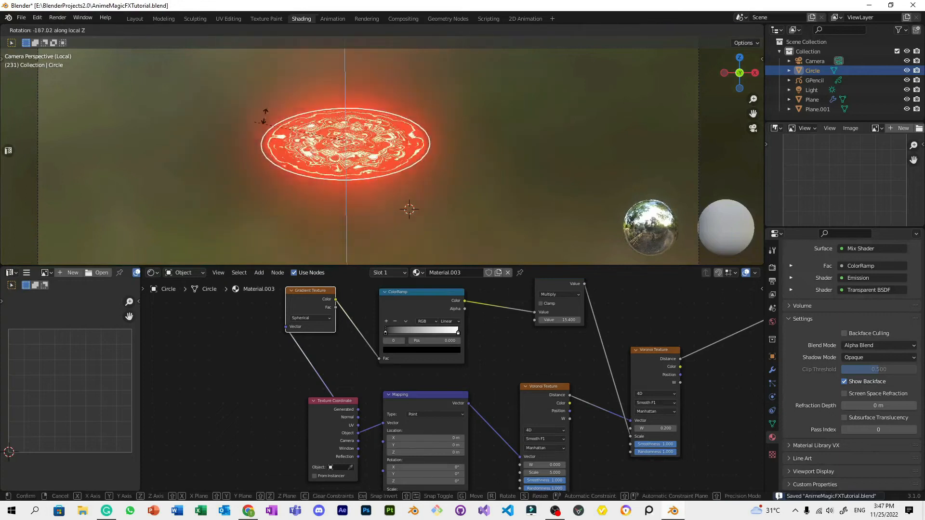
pyautogui.scroll(4, 285, 194)
# Step: Fine-tune the gradient-driven scale of the magic circle's Voronoi pattern
pyautogui.scroll(5, 455, 409)
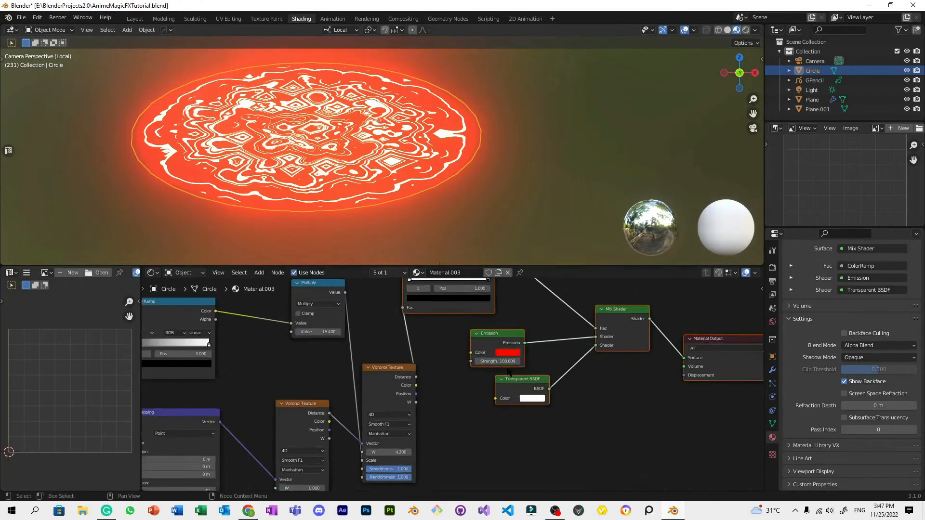
pyautogui.scroll(-3, 454, 419)
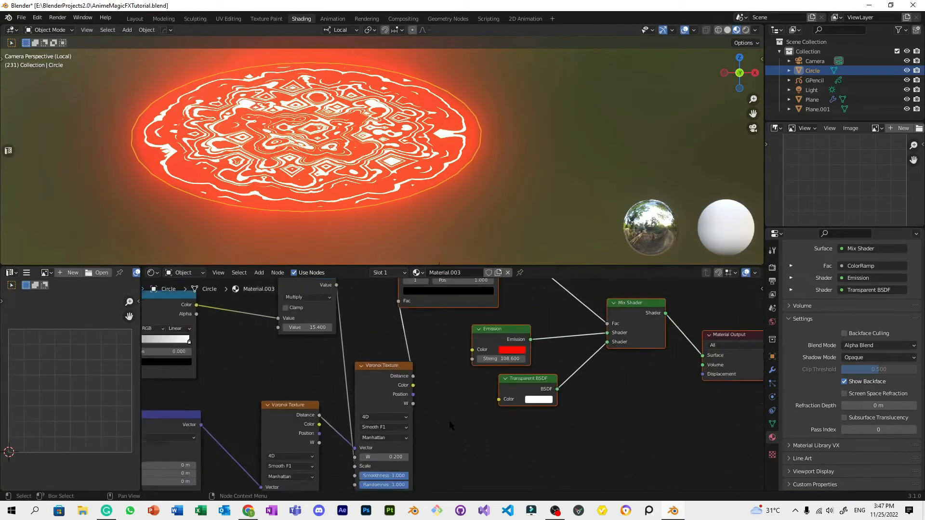
pyautogui.scroll(3, 362, 396)
pyautogui.moveTo(354, 383)
pyautogui.mouseDown()
pyautogui.moveTo(322, 383)
pyautogui.moveTo(370, 385)
pyautogui.mouseUp()
pyautogui.scroll(-3, 363, 424)
pyautogui.moveTo(363, 424); pyautogui.dragTo(422, 496, button='middle')
# Step: Try the Euclidean, Manhattan, Chebychev and Minkowski distance metrics on the first Voronoi Texture and compare the circle's pattern
pyautogui.scroll(5, 438, 373)
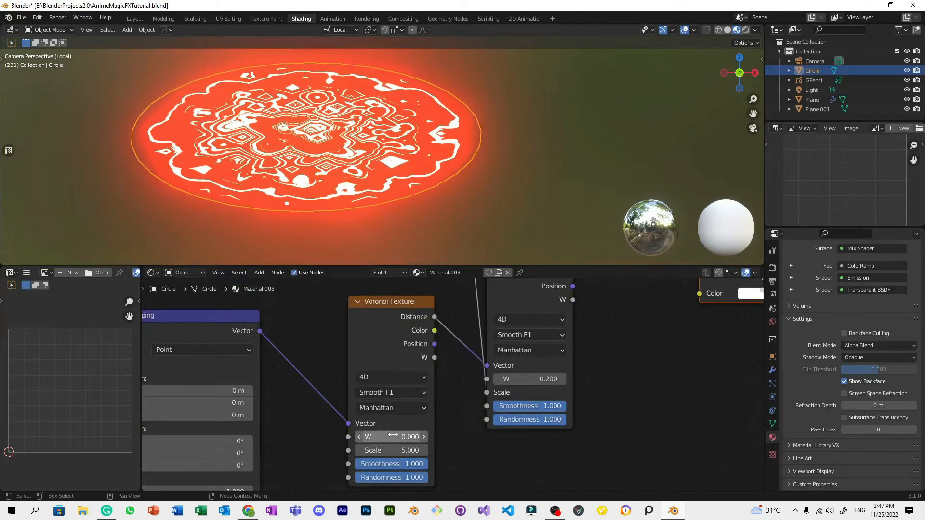
pyautogui.click(409, 408)
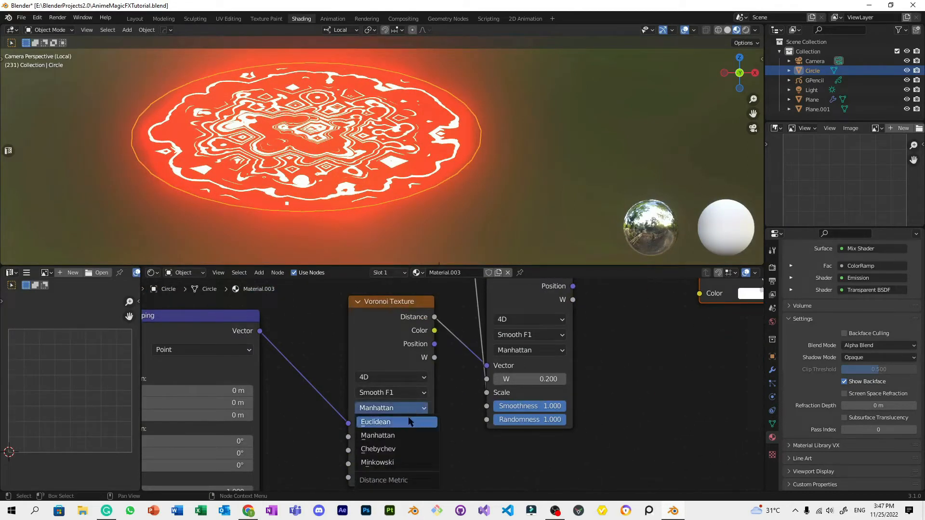
pyautogui.click(408, 421)
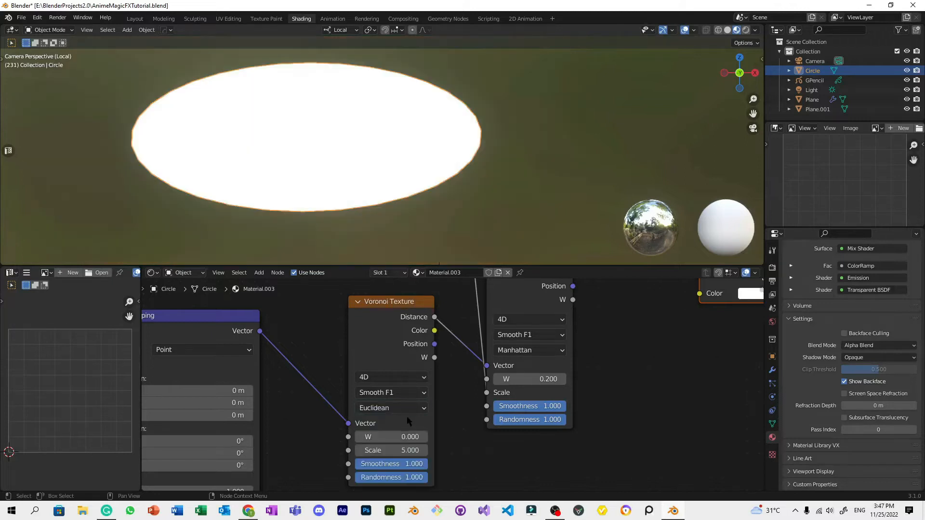
pyautogui.click(403, 408)
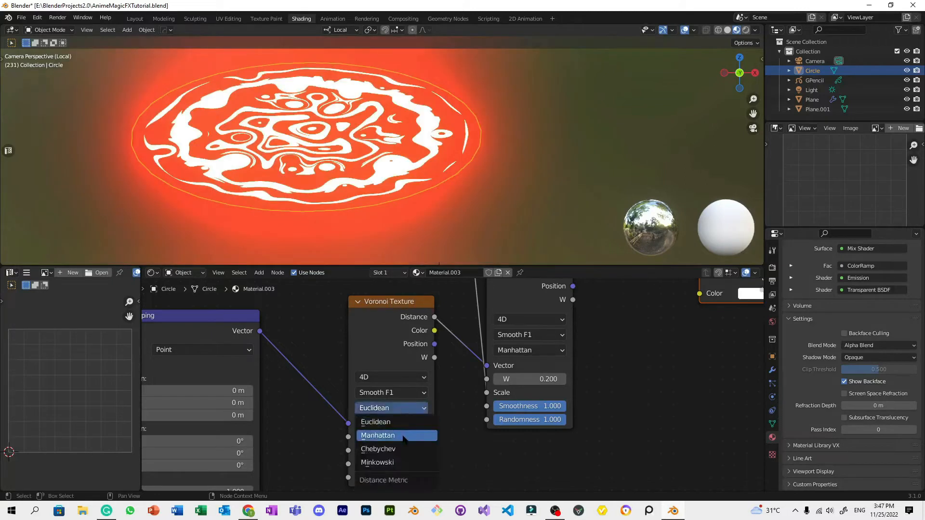
pyautogui.click(404, 435)
pyautogui.click(402, 410)
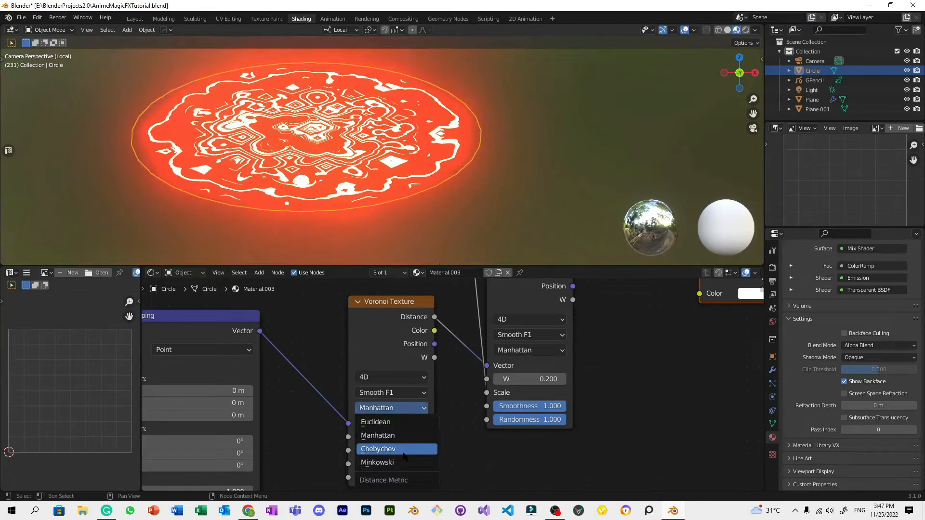
pyautogui.click(404, 452)
pyautogui.click(394, 410)
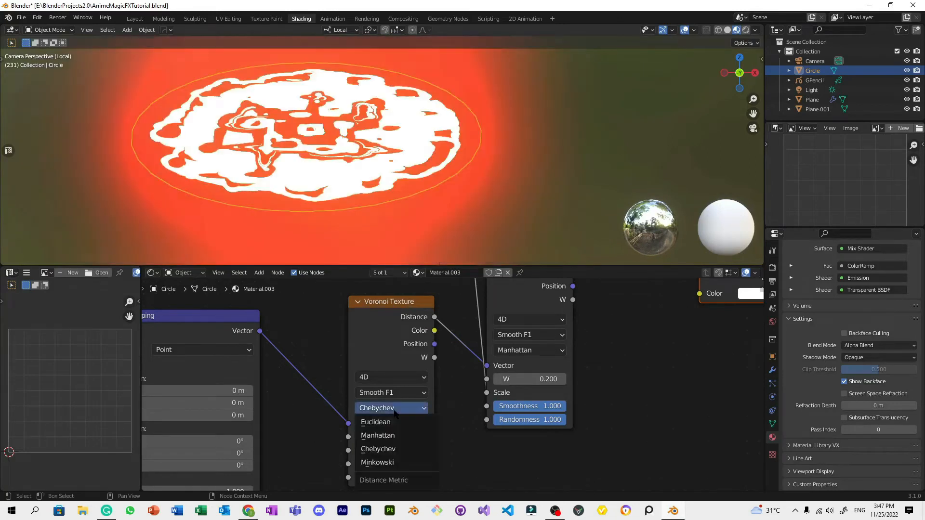
pyautogui.click(396, 463)
pyautogui.scroll(-2, 451, 385)
pyautogui.scroll(4, 400, 129)
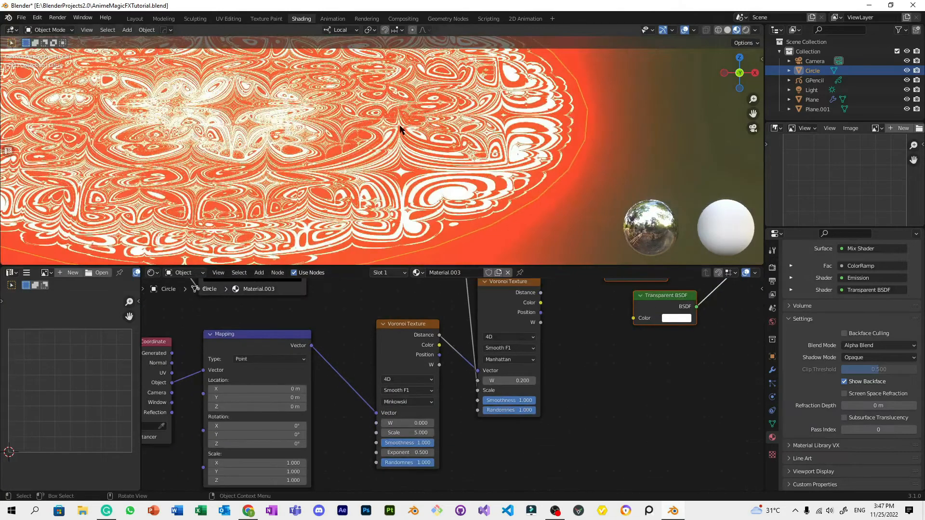
pyautogui.moveTo(400, 129); pyautogui.dragTo(412, 196, button='middle')
pyautogui.scroll(5, 421, 201)
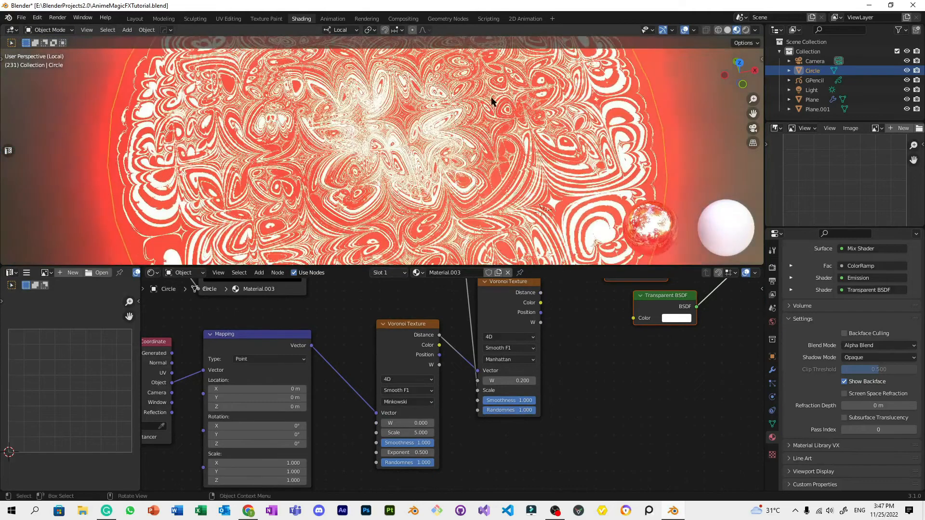
pyautogui.scroll(-2, 487, 118)
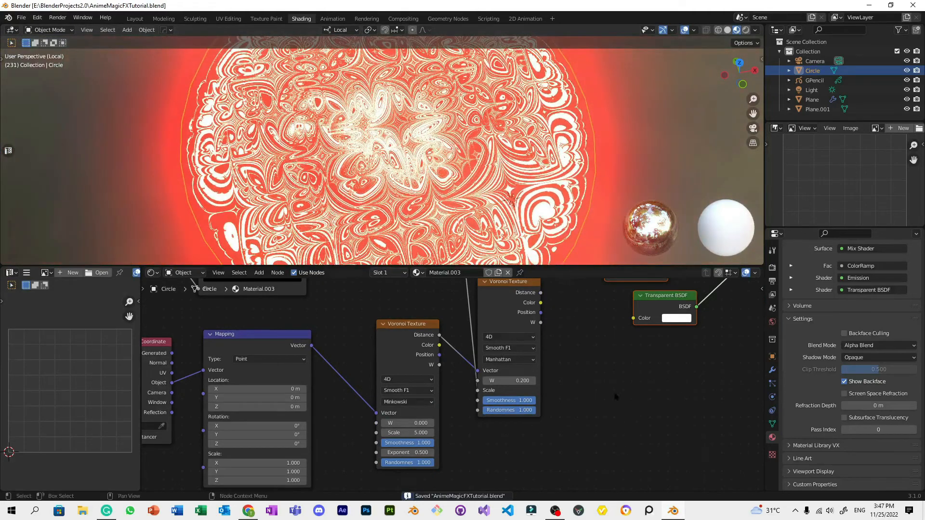
# Step: Set the first Voronoi Texture's Scale to -1.6
pyautogui.scroll(-3, 578, 410)
pyautogui.scroll(2, 462, 321)
pyautogui.scroll(2, 531, 436)
pyautogui.moveTo(462, 320); pyautogui.dragTo(567, 283, button='middle')
pyautogui.click(532, 427)
pyautogui.scroll(-2, 532, 428)
pyautogui.scroll(1, 513, 443)
pyautogui.moveTo(512, 449); pyautogui.dragTo(518, 382, button='middle')
pyautogui.scroll(4, 462, 391)
pyautogui.moveTo(388, 437); pyautogui.dragTo(410, 421, button='middle')
pyautogui.moveTo(350, 433); pyautogui.dragTo(327, 433)
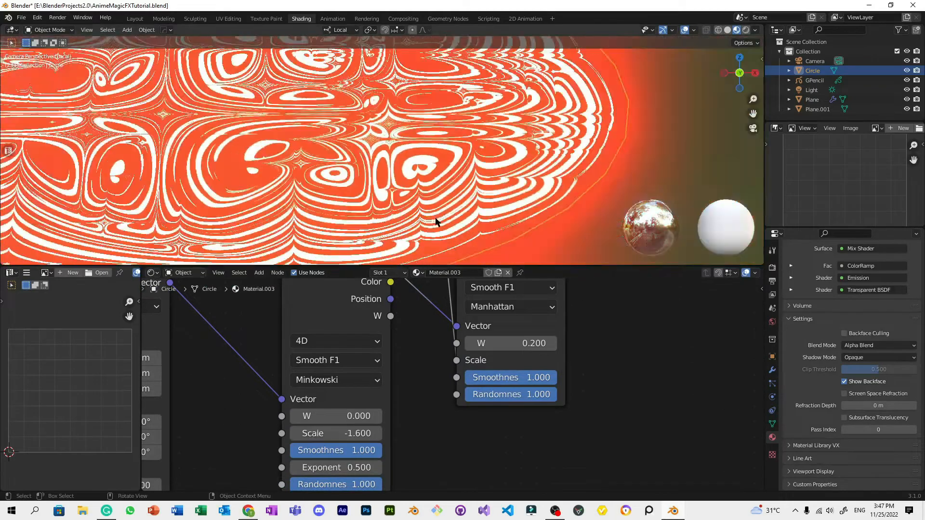
# Step: Return to the camera view and set the first Voronoi Texture's distance metric to Euclidean
pyautogui.press('KP_0')
pyautogui.scroll(-6, 349, 420)
pyautogui.moveTo(291, 427); pyautogui.dragTo(402, 412, button='middle')
pyautogui.scroll(2, 402, 412)
pyautogui.moveTo(418, 372)
pyautogui.mouseDown(button='middle')
pyautogui.moveTo(384, 461)
pyautogui.moveTo(384, 353)
pyautogui.moveTo(405, 359)
pyautogui.mouseUp(button='middle')
pyautogui.scroll(-1, 505, 326)
pyautogui.moveTo(469, 331); pyautogui.dragTo(443, 369, button='middle')
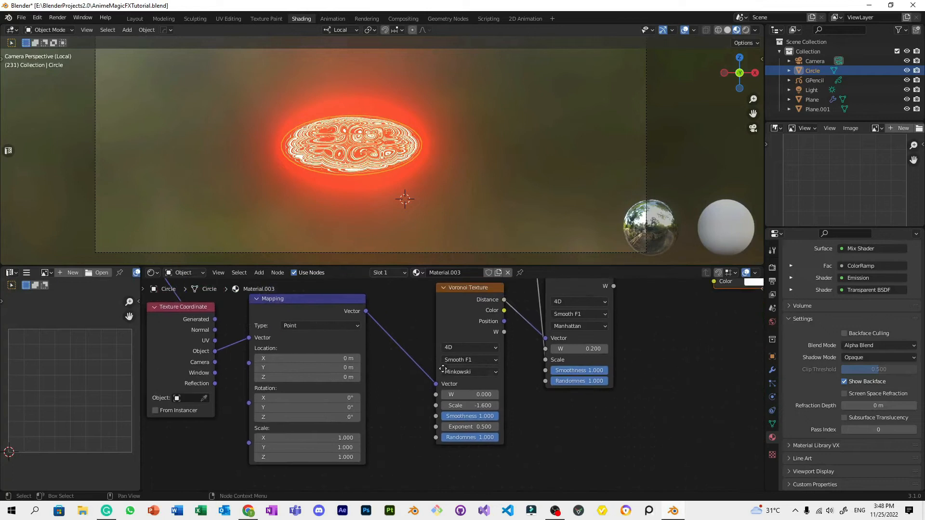
pyautogui.scroll(1, 443, 368)
pyautogui.click(482, 370)
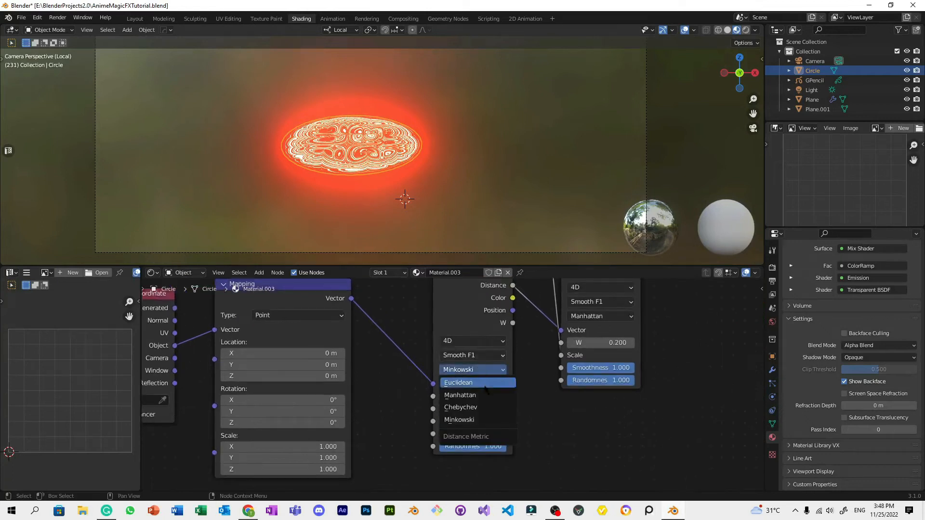
pyautogui.click(477, 382)
# Step: Try scaling the magic circle and rotating it about its local Z axis to test how the pattern behaves
pyautogui.press('s')
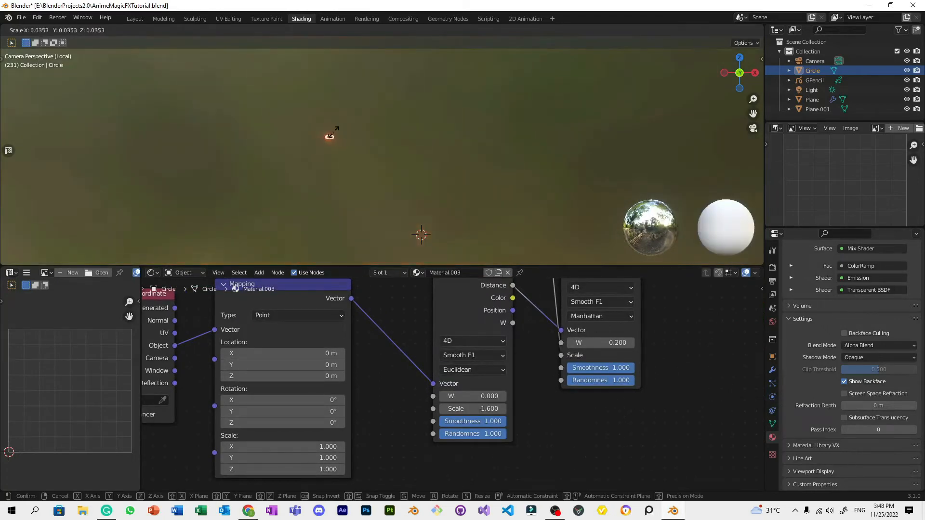
pyautogui.press('Escape')
pyautogui.press('s')
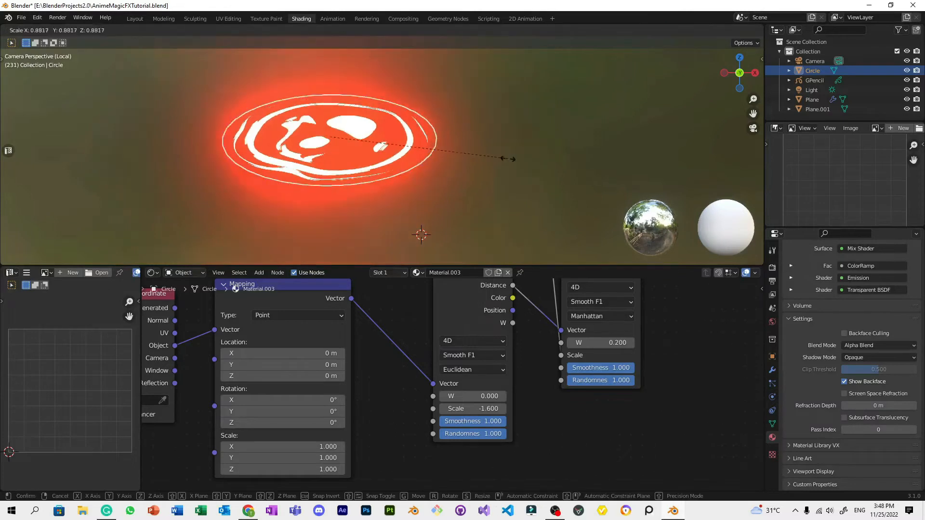
pyautogui.press('r')
pyautogui.press('z')
pyautogui.press('z')
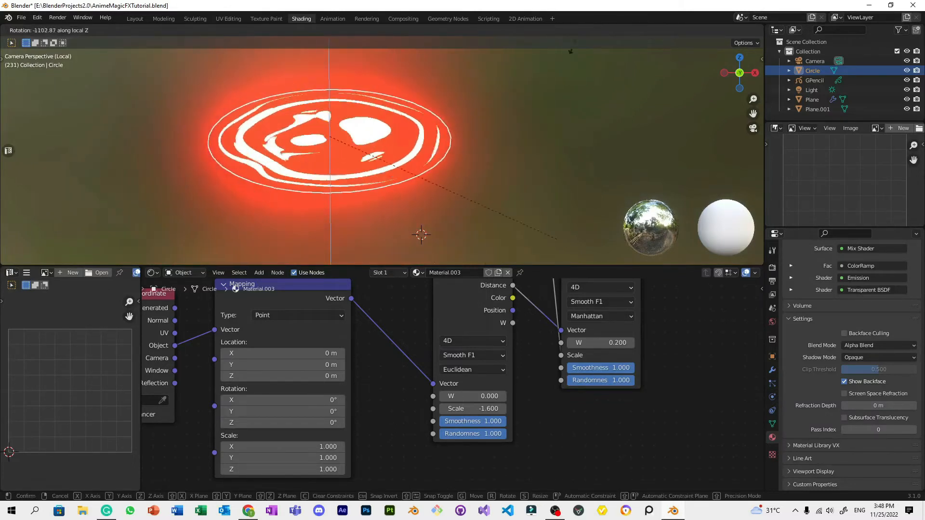
pyautogui.press('Escape')
pyautogui.scroll(-4, 366, 163)
pyautogui.scroll(2, 450, 130)
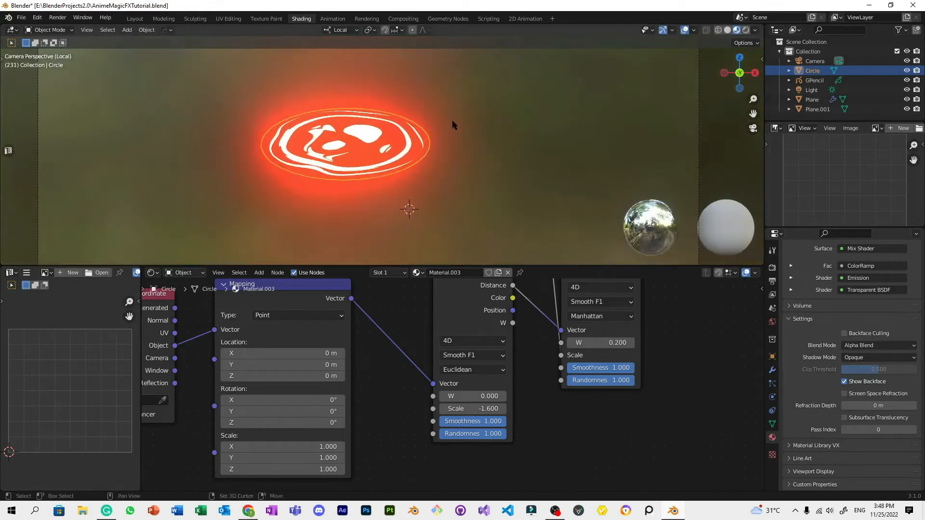
pyautogui.keyDown('shift'); pyautogui.moveTo(452, 120); pyautogui.dragTo(456, 131, button='middle'); pyautogui.keyUp('shift')
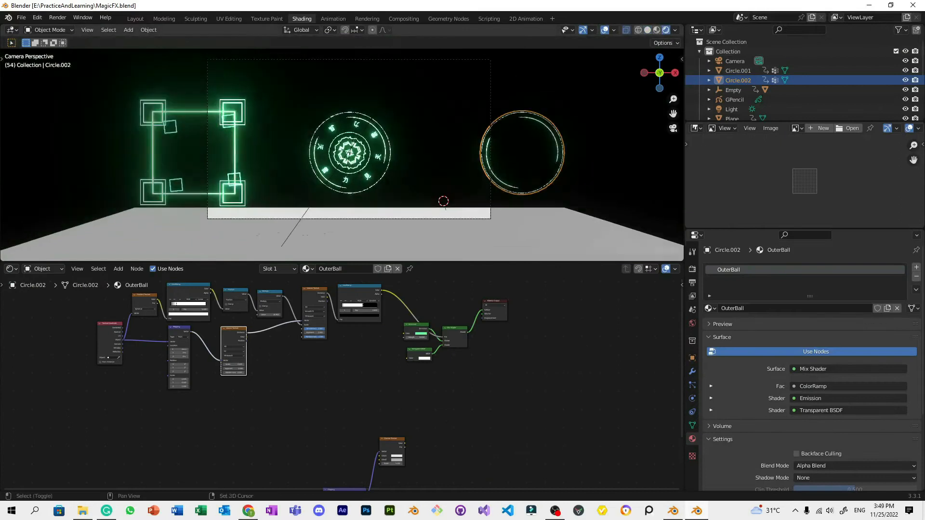
# Step: In the MagicFX.blend example scene, play the animation and examine the green symbol circle and square frame with their node setups
pyautogui.click(459, 144)
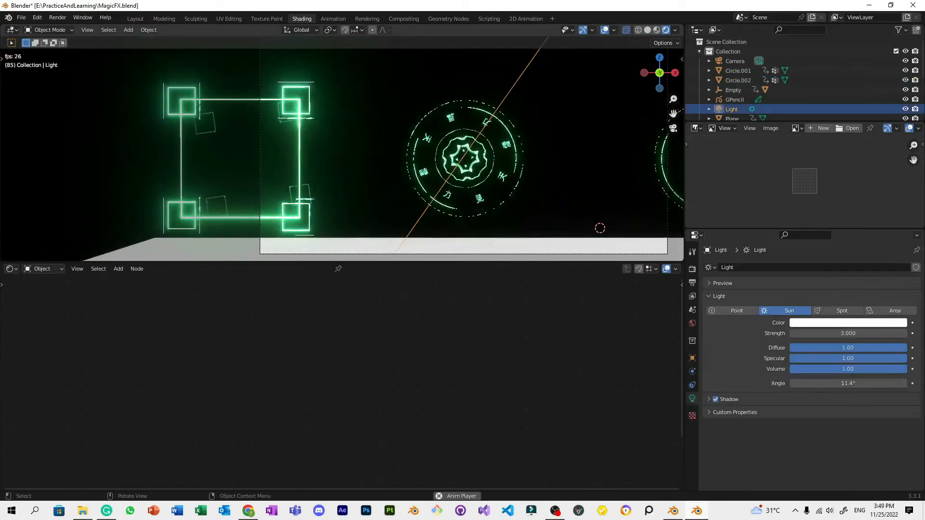
pyautogui.click(522, 181)
pyautogui.press('g')
pyautogui.press('Escape')
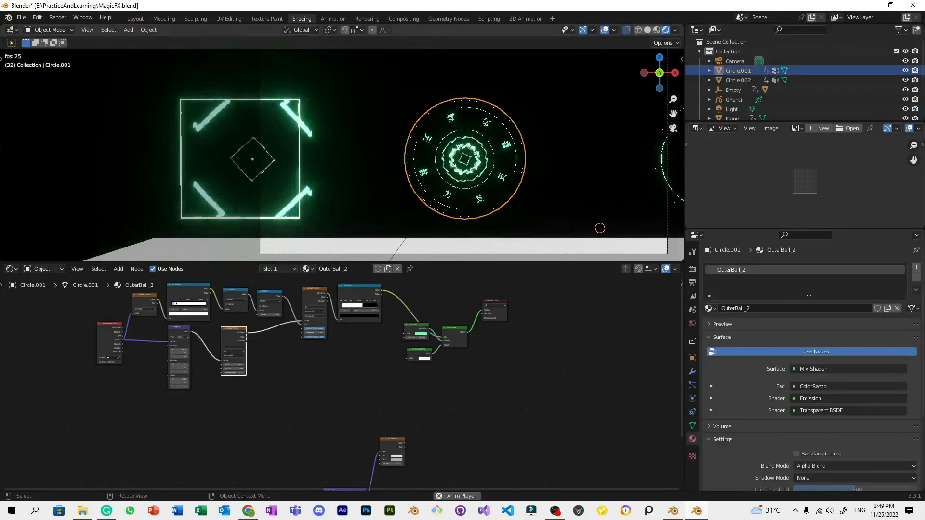
pyautogui.click(289, 154)
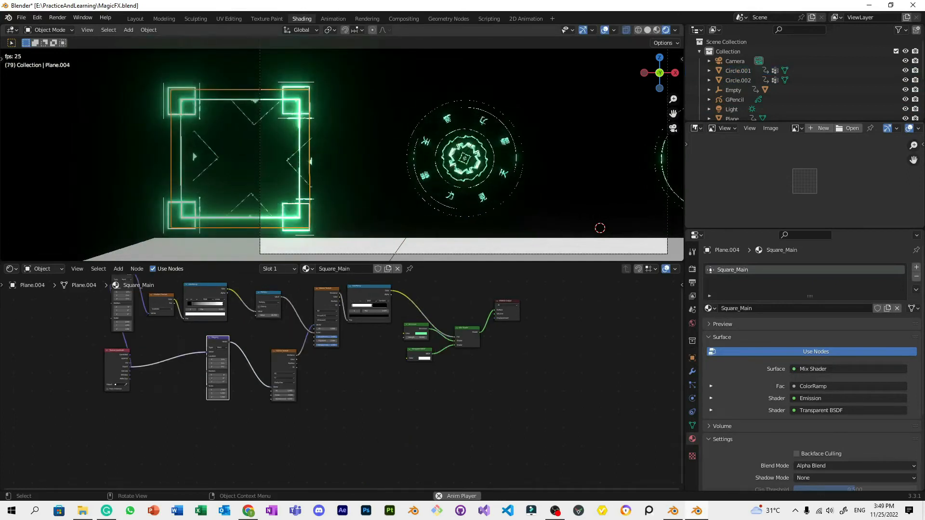
pyautogui.press('space')
pyautogui.rightClick(370, 146)
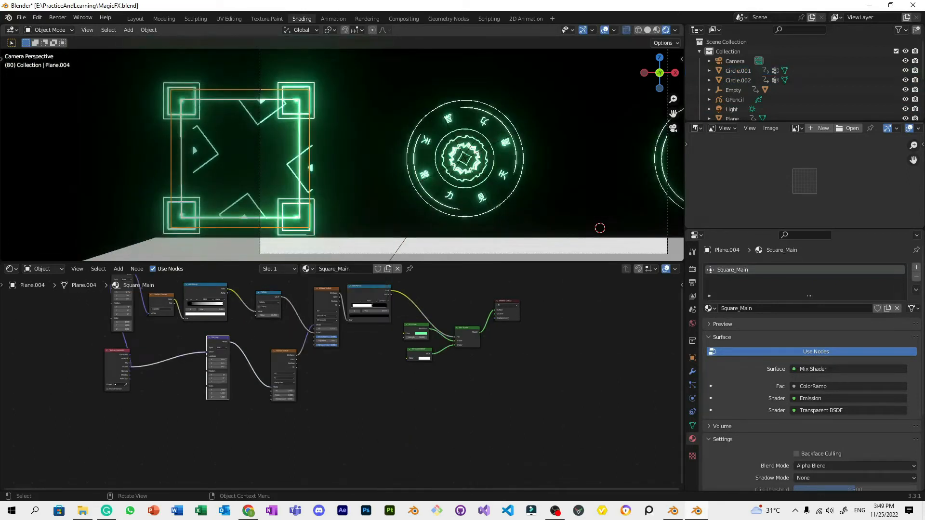
pyautogui.press('space')
pyautogui.press('space')
pyautogui.press('space')
# Step: Move the symbol circle with its inner ornaments onto the centre of the green square frame
pyautogui.moveTo(426, 124); pyautogui.dragTo(533, 201)
pyautogui.press('g')
pyautogui.click(311, 198)
pyautogui.click(376, 159)
pyautogui.scroll(2, 308, 155)
pyautogui.scroll(-3, 308, 155)
pyautogui.moveTo(385, 159); pyautogui.dragTo(401, 160, button='middle')
# Step: In front view, move the outer ring along the global X axis onto the symbol circle
pyautogui.click(530, 163)
pyautogui.press('KP_1')
pyautogui.press('g')
pyautogui.press('x')
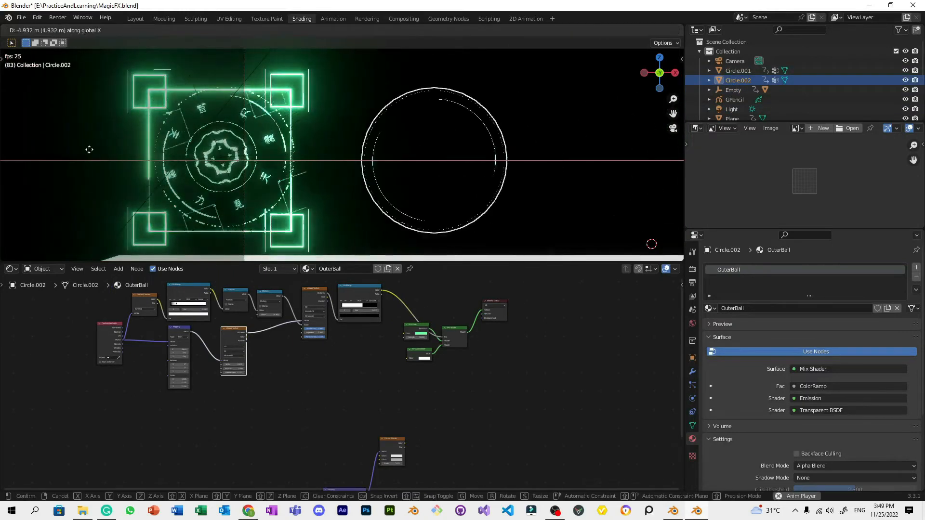
pyautogui.click(618, 170)
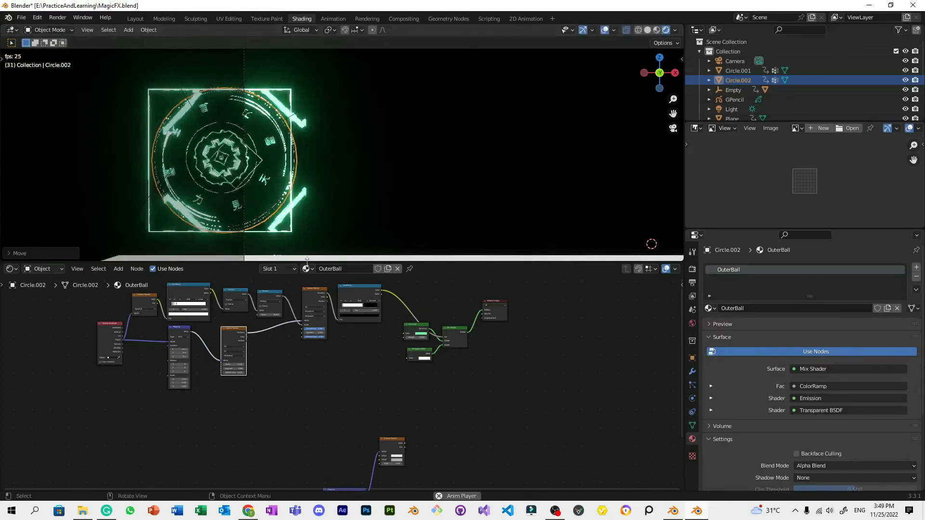
# Step: Examine the outer ring's nodes, enlarge the 3D viewport and try pulling the square frame's corner squares away
pyautogui.scroll(5, 402, 364)
pyautogui.moveTo(402, 364); pyautogui.dragTo(440, 403, button='middle')
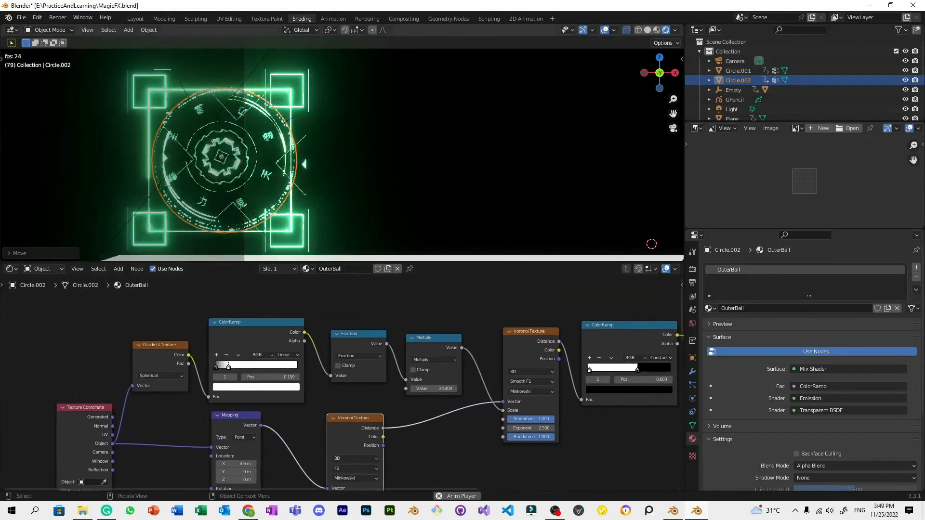
pyautogui.moveTo(438, 262); pyautogui.dragTo(438, 335)
pyautogui.click(295, 118)
pyautogui.press('g')
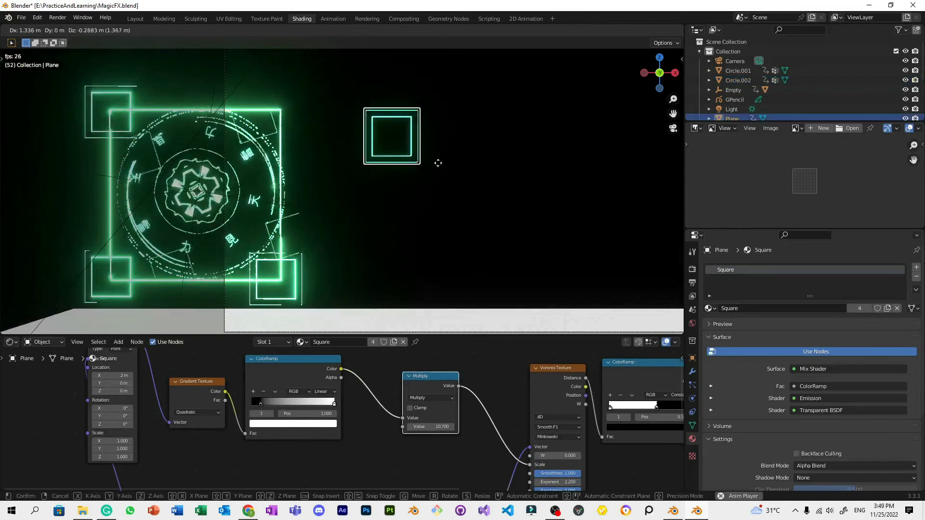
pyautogui.rightClick(462, 202)
pyautogui.press('g')
pyautogui.rightClick(445, 246)
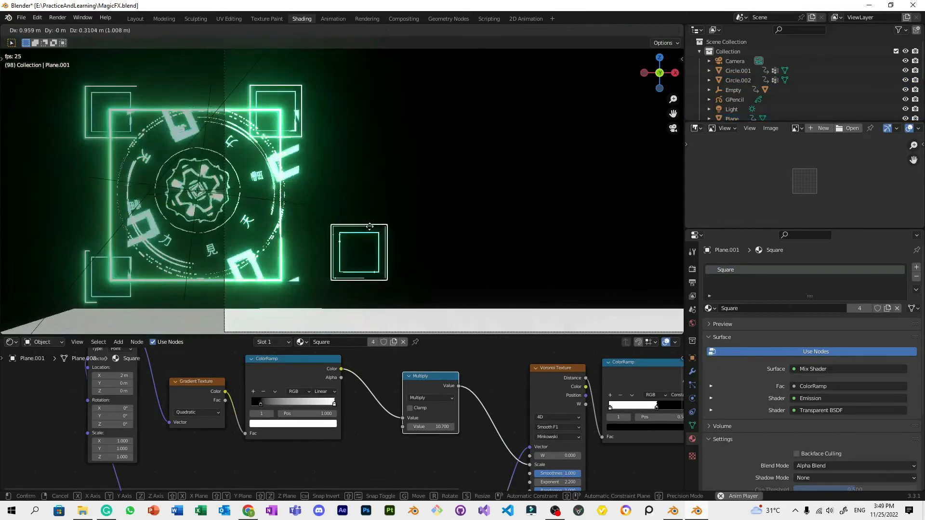
# Step: Inspect the layered magic circle's inner ball and symbol text separately and from other angles
pyautogui.click(216, 192)
pyautogui.click(366, 193)
pyautogui.moveTo(366, 193); pyautogui.dragTo(379, 195, button='middle')
pyautogui.scroll(3, 431, 100)
pyautogui.keyDown('shift'); pyautogui.moveTo(218, 124); pyautogui.dragTo(425, 99, button='middle'); pyautogui.keyUp('shift')
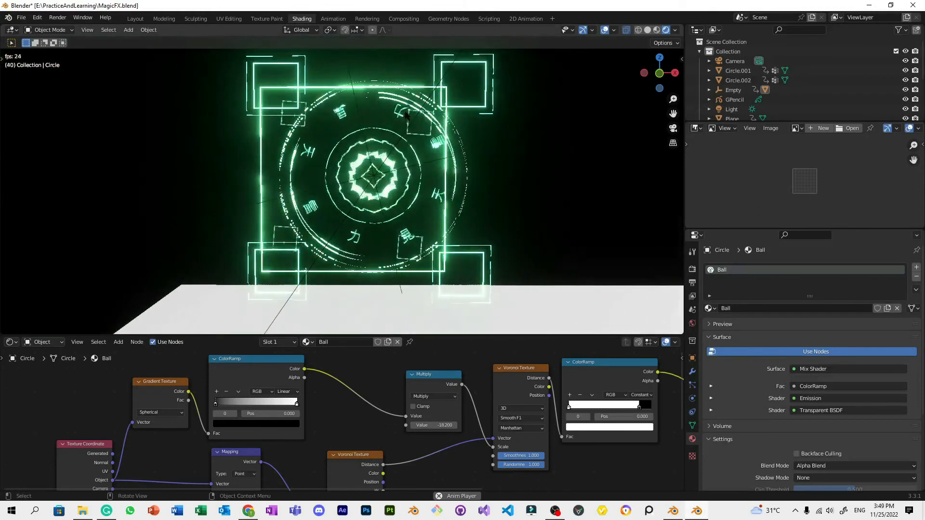
pyautogui.click(423, 100)
pyautogui.click(379, 102)
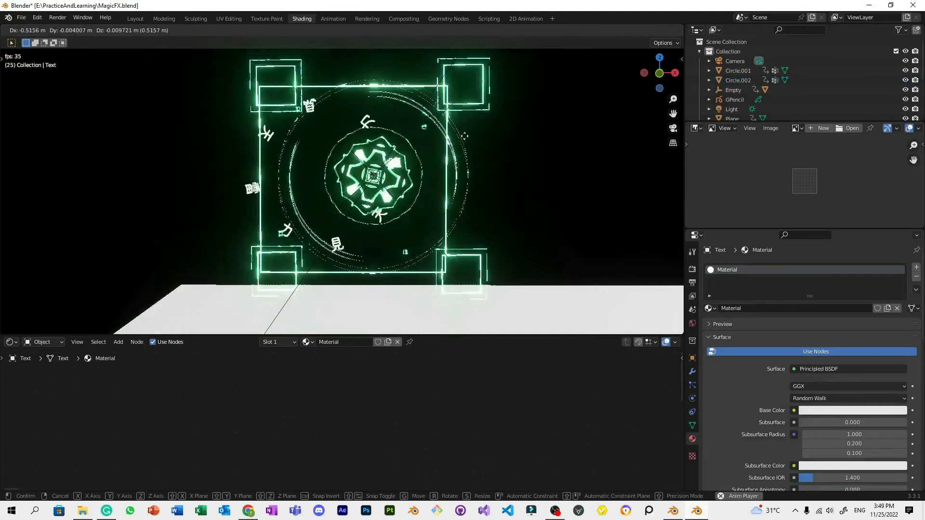
pyautogui.click(525, 120)
pyautogui.moveTo(525, 120); pyautogui.dragTo(417, 121, button='middle')
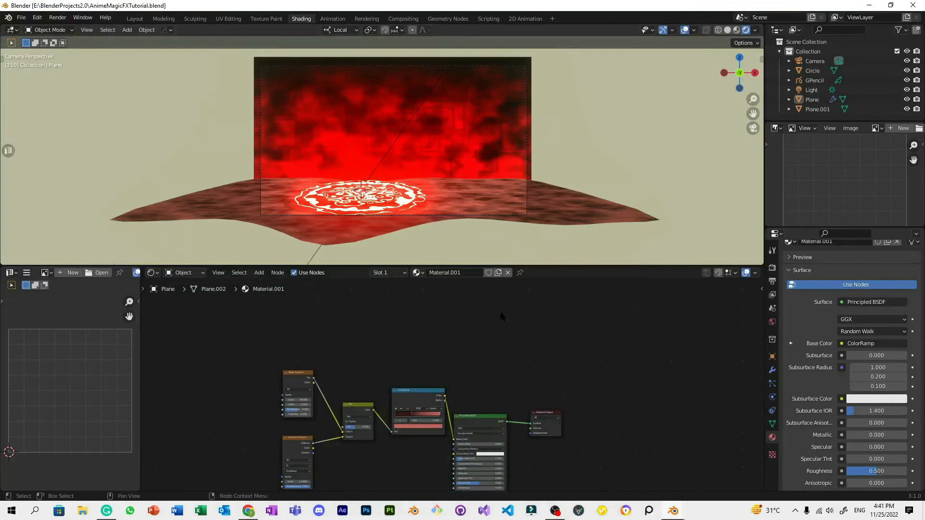
# Step: Back in AnimeMagicFXTutorial.blend, add a new mesh circle above the magic circle and fill it with a face
pyautogui.scroll(3, 496, 346)
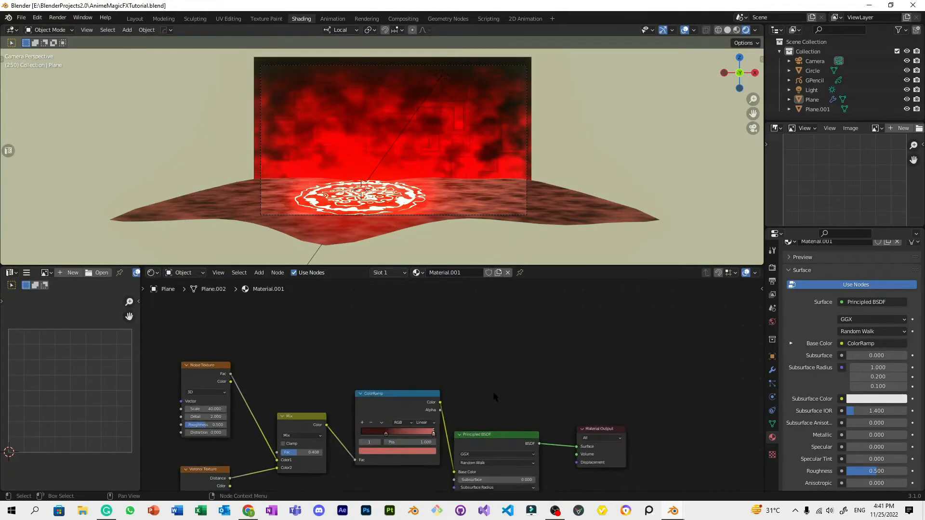
pyautogui.scroll(-2, 491, 398)
pyautogui.moveTo(491, 399); pyautogui.dragTo(502, 371, button='middle')
pyautogui.scroll(2, 415, 209)
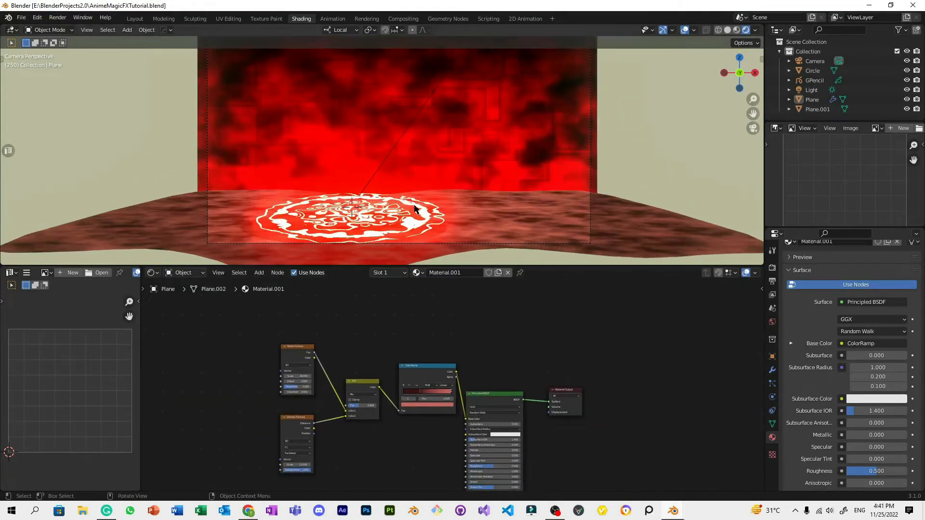
pyautogui.hotkey('shift', 'a')
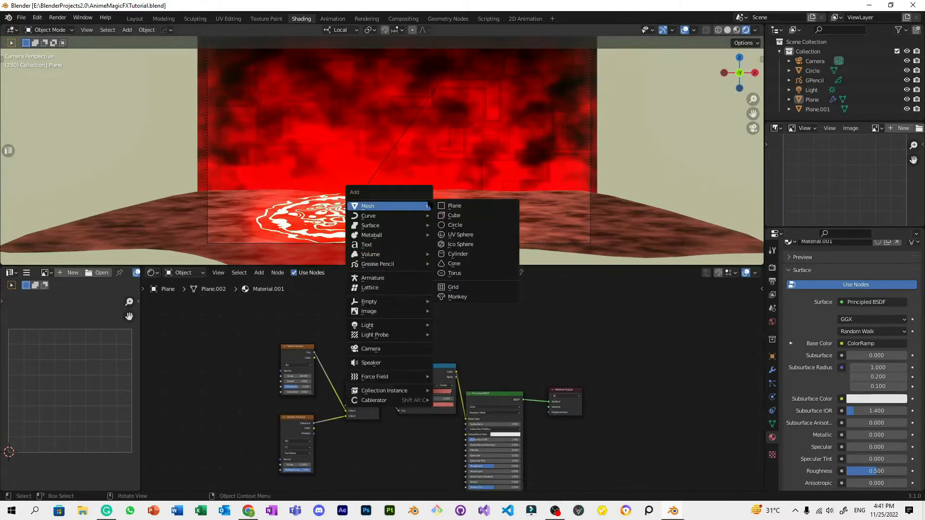
pyautogui.moveTo(418, 206)
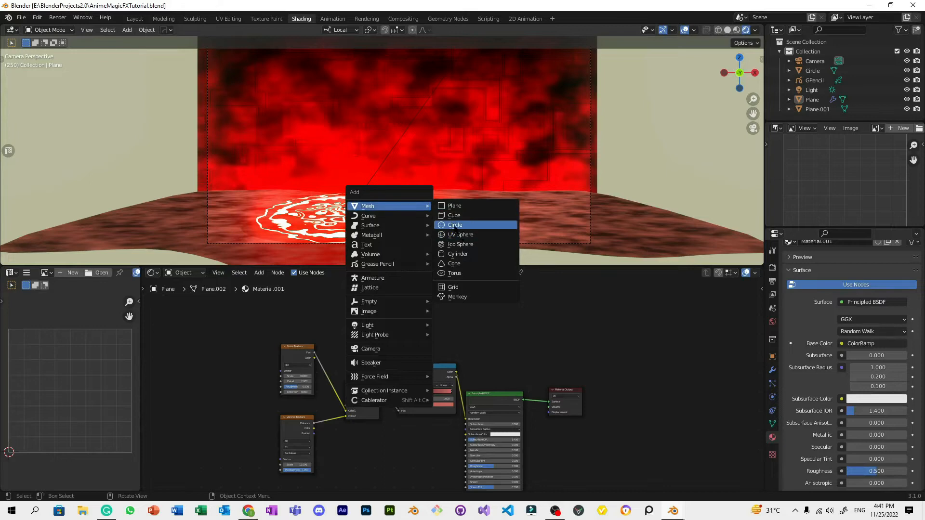
pyautogui.click(455, 225)
pyautogui.press('Tab')
pyautogui.press('f')
pyautogui.press('Tab')
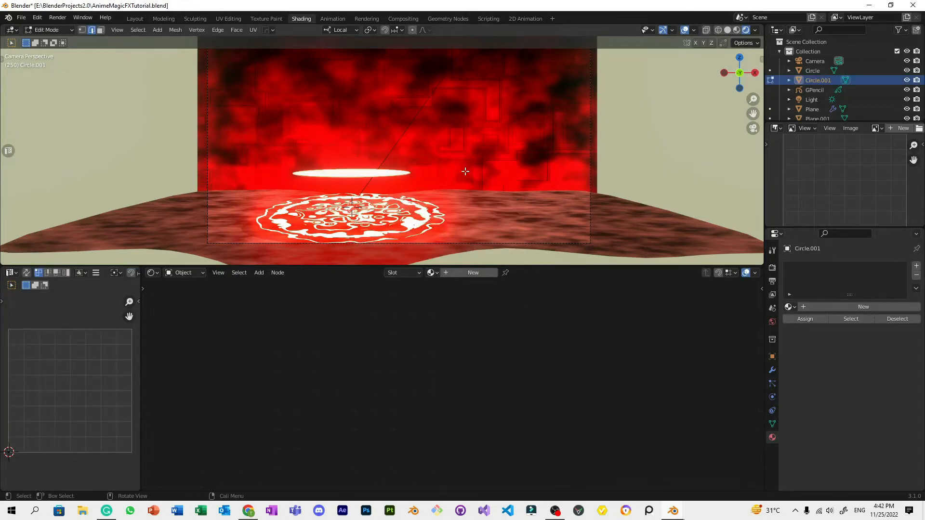
# Step: Extrude the filled circle upward and enlarge its top face to form a flared cylinder
pyautogui.press('e')
pyautogui.click(462, 108)
pyautogui.press('s')
pyautogui.click(509, 115)
pyautogui.press('Tab')
# Step: Stretch the flared cylinder along its local Z axis by about 1.57, lower it onto the magic circle and save the file
pyautogui.press('s')
pyautogui.press('z')
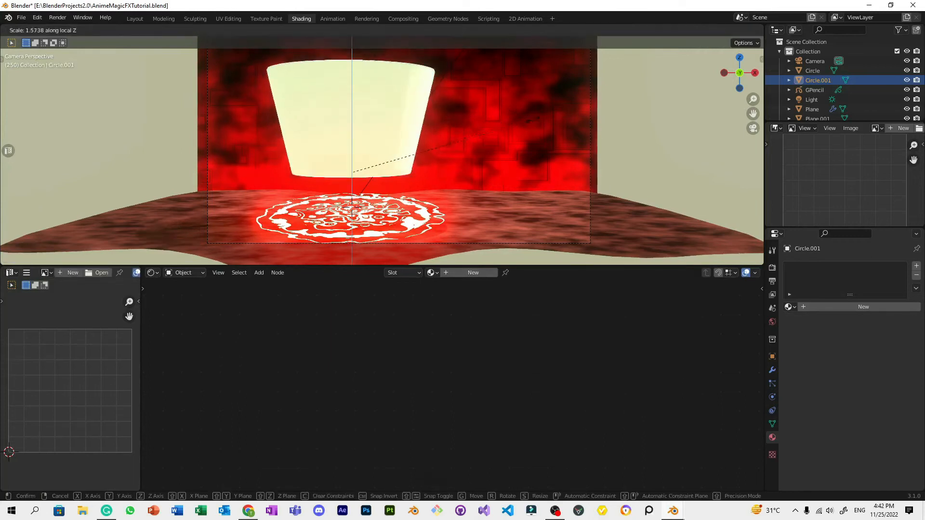
pyautogui.click(536, 120)
pyautogui.rightClick(532, 121)
pyautogui.press('Escape')
pyautogui.press('g')
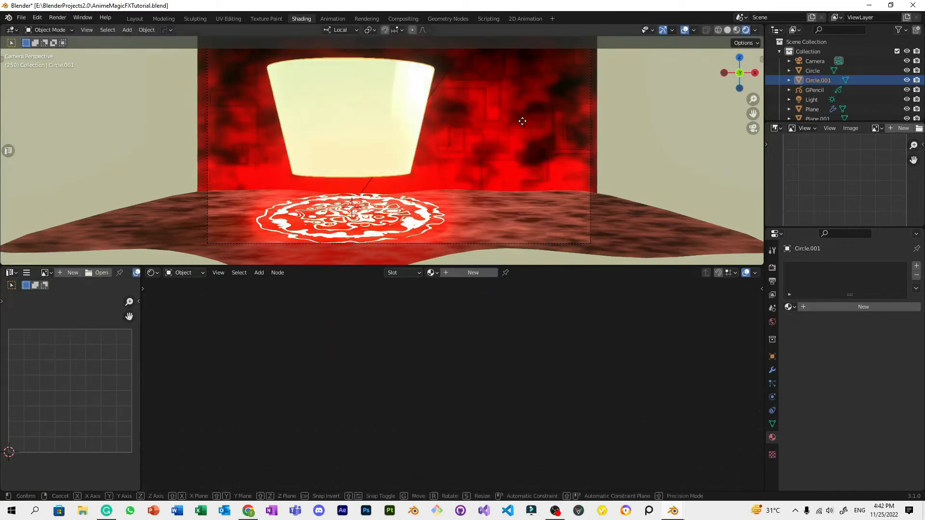
pyautogui.click(528, 166)
pyautogui.hotkey('ctrl', 's')
pyautogui.scroll(3, 478, 210)
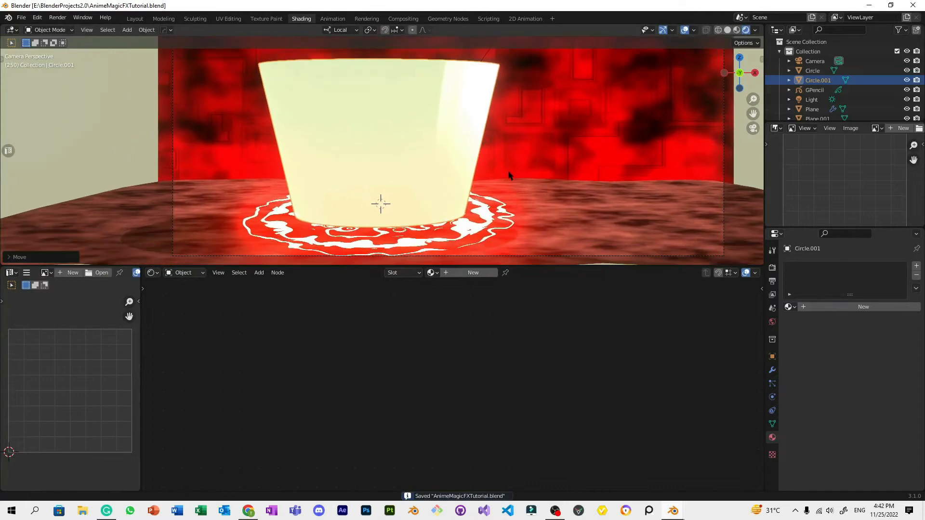
# Step: Give the cylinder a new material with Alpha Clip blend mode, backface culling enabled and shadow mode None
pyautogui.click(473, 273)
pyautogui.scroll(1, 602, 343)
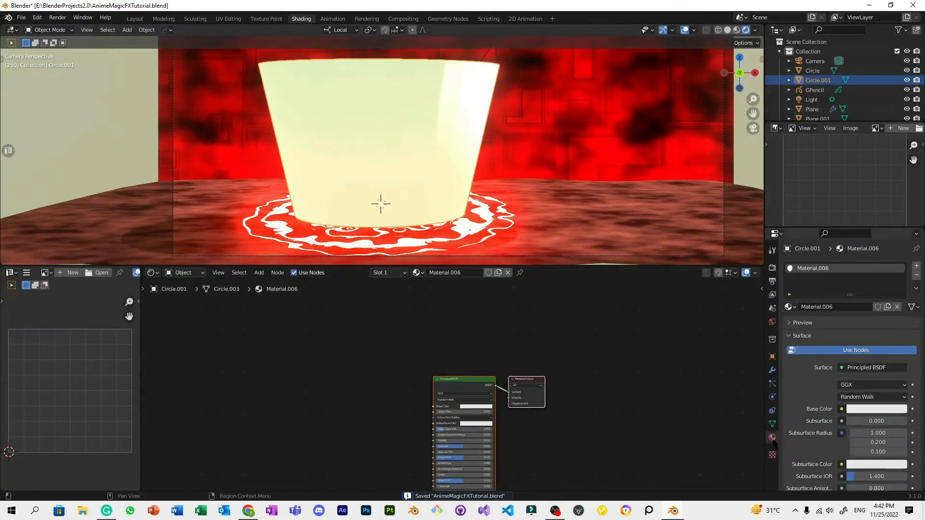
pyautogui.scroll(-15, 862, 395)
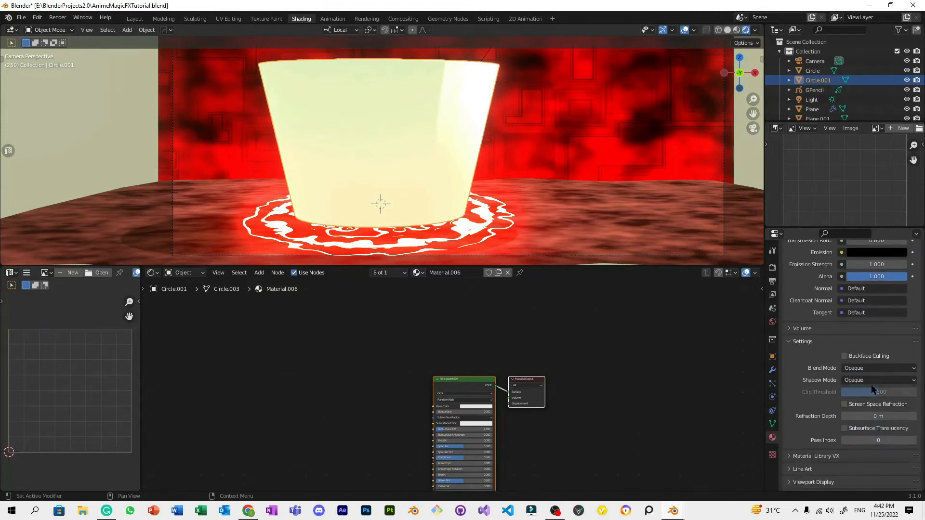
pyautogui.hotkey('ctrl', 's')
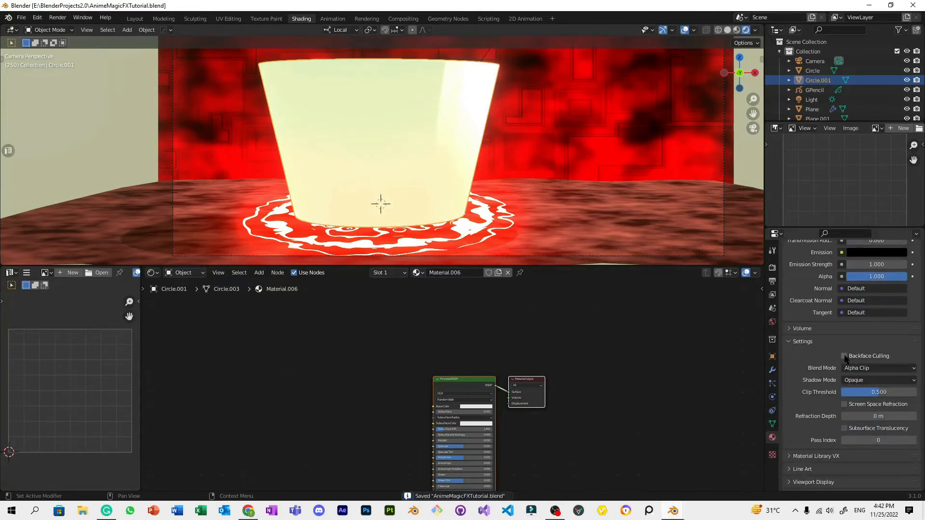
pyautogui.click(844, 356)
pyautogui.scroll(3, 409, 149)
pyautogui.scroll(-2, 460, 151)
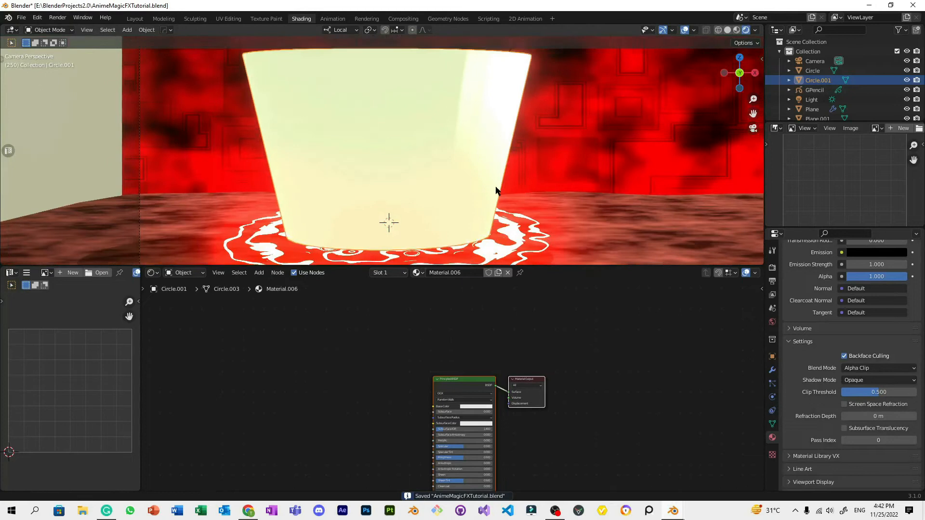
pyautogui.scroll(-1, 433, 144)
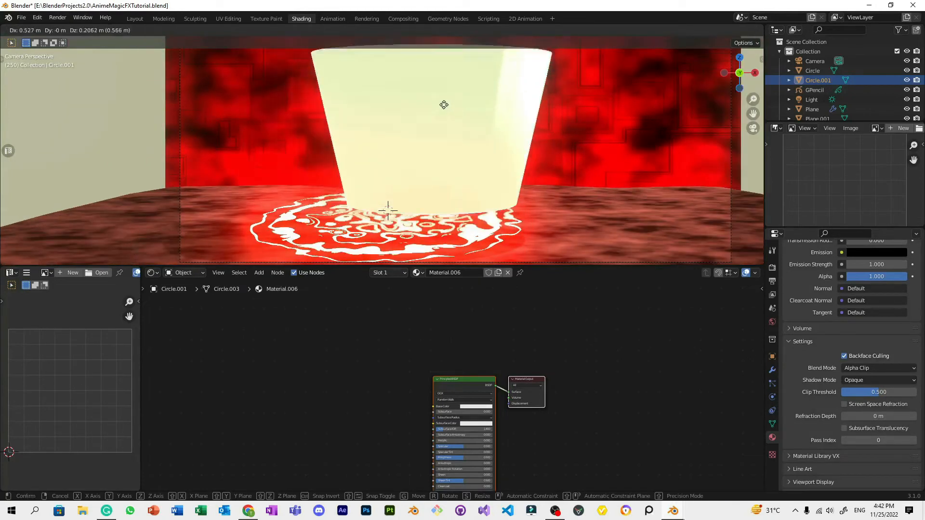
pyautogui.scroll(-1, 807, 424)
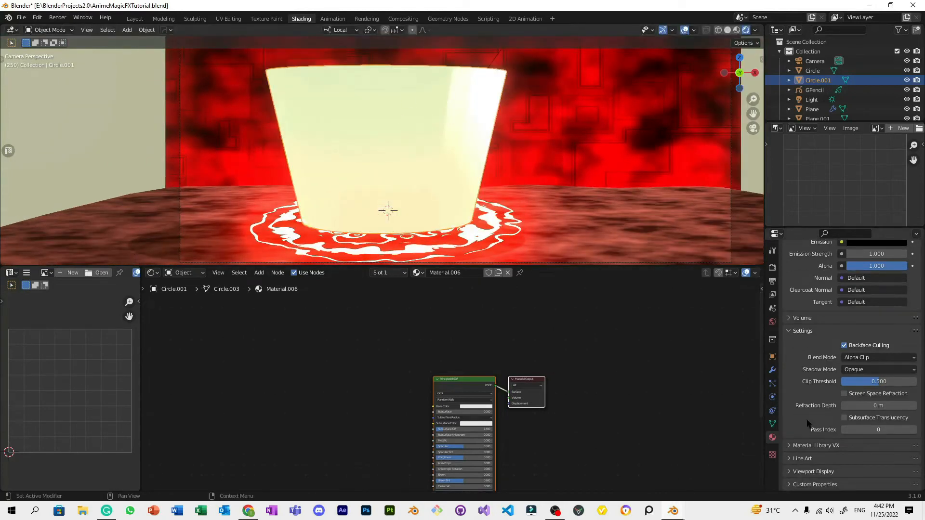
pyautogui.click(873, 370)
pyautogui.click(872, 382)
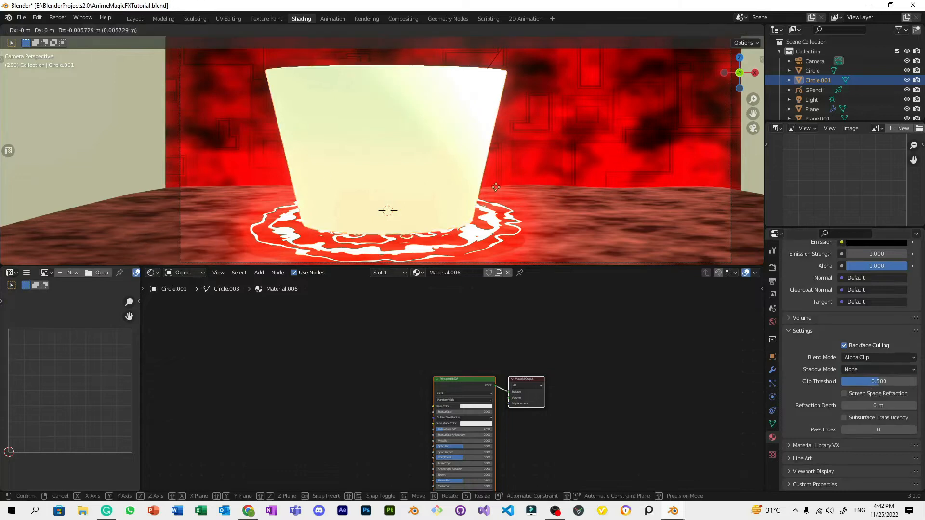
# Step: Combine a new Transparent BSDF with the Principled BSDF through a Mix Shader, with its factor set to 0.475
pyautogui.hotkey('shift', 'a')
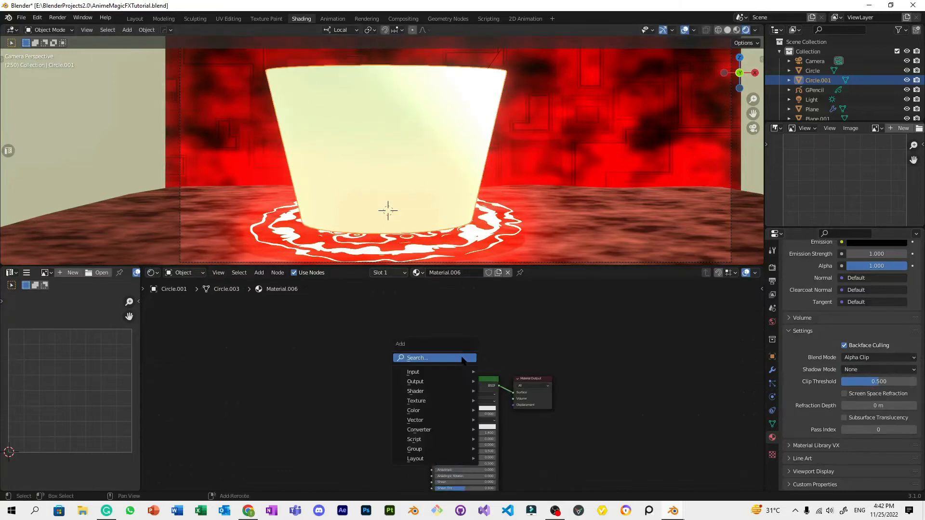
pyautogui.click(461, 357)
pyautogui.click(500, 385)
pyautogui.click(411, 368)
pyautogui.moveTo(450, 382); pyautogui.dragTo(388, 401)
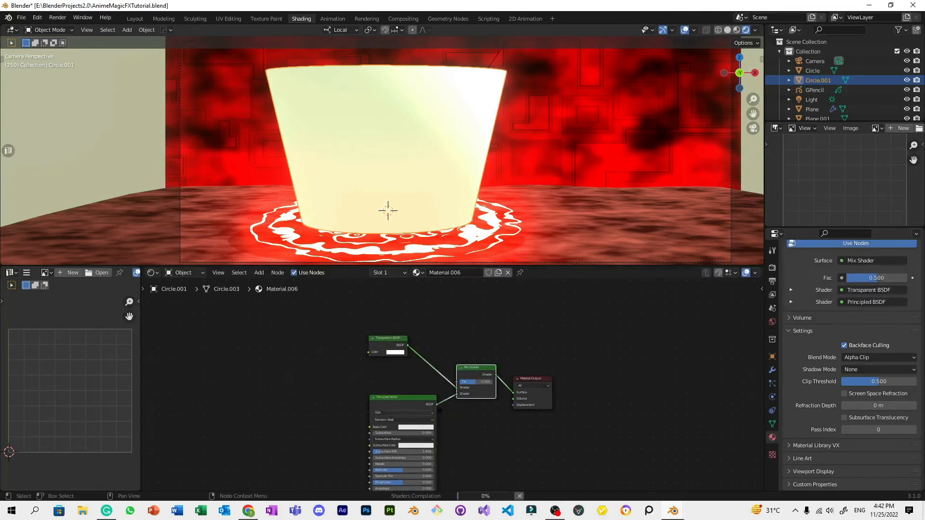
pyautogui.scroll(2, 560, 339)
# Step: Add a ColorRamp node beside the Transparent BSDF in the cylinder's material
pyautogui.hotkey('shift', 'a')
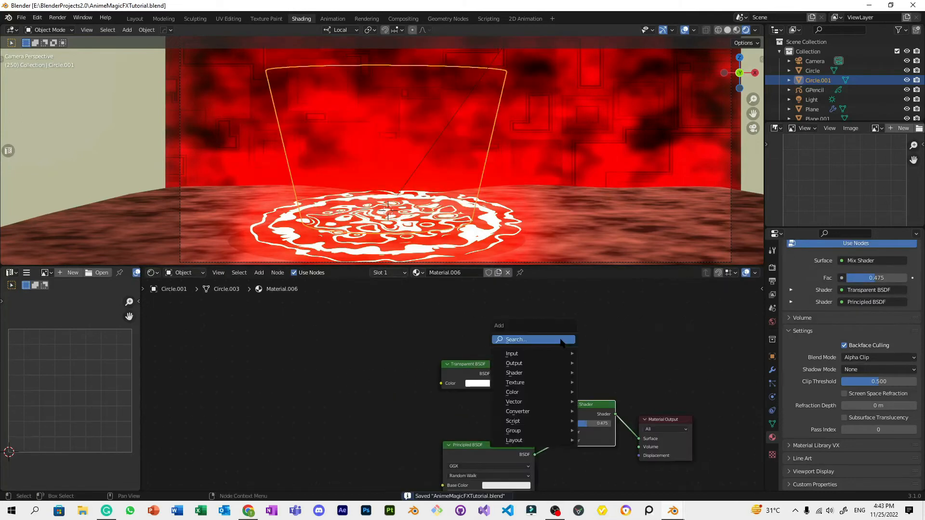
pyautogui.click(561, 340)
pyautogui.write('color')
pyautogui.press('Return')
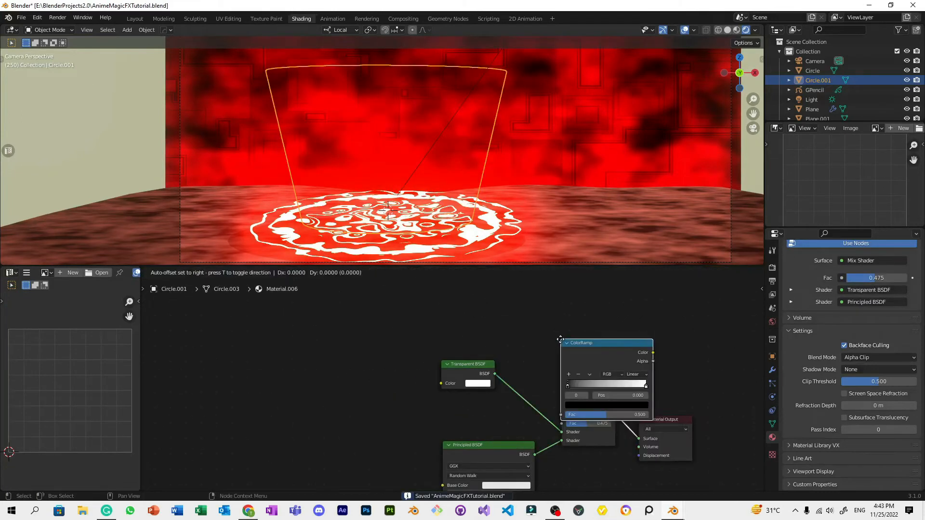
pyautogui.click(301, 386)
pyautogui.scroll(1, 379, 358)
# Step: Add a Magic Texture node and connect its Color output to the ColorRamp's Fac input
pyautogui.hotkey('shift', 'a')
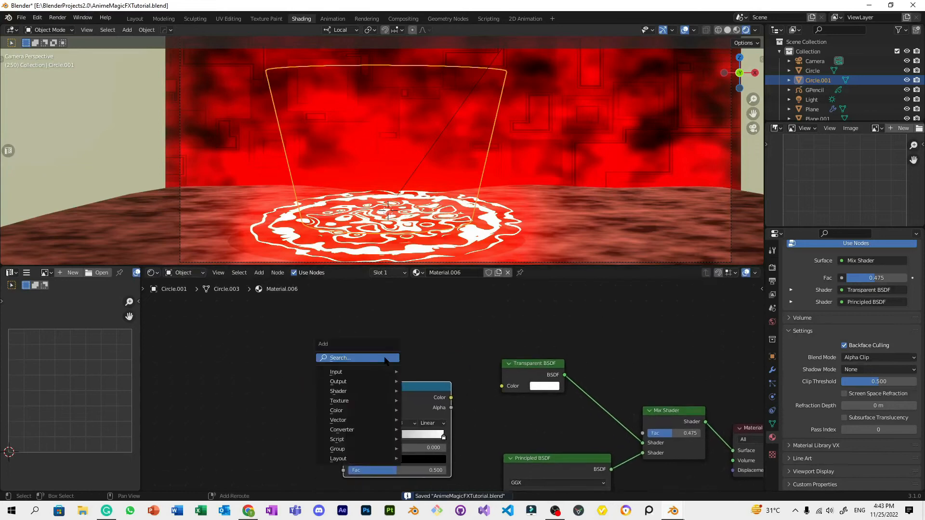
pyautogui.click(379, 358)
pyautogui.press('Escape')
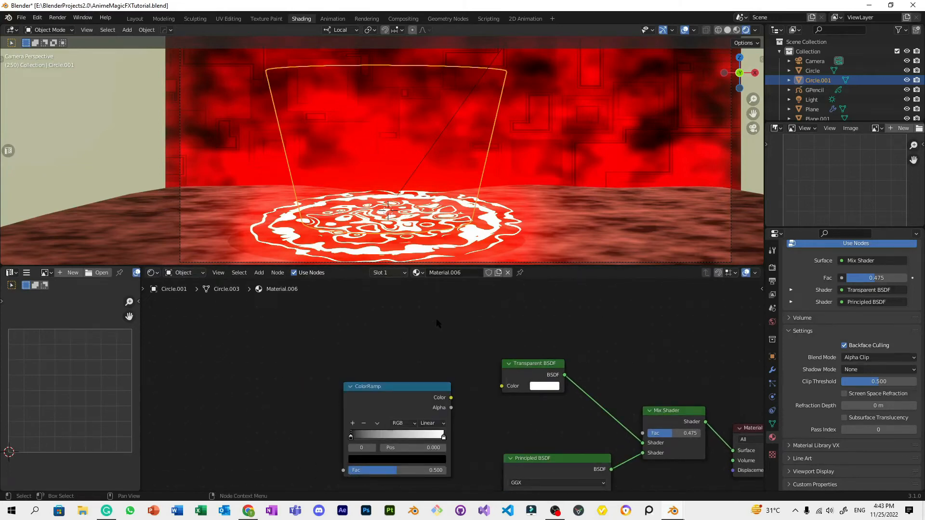
pyautogui.hotkey('shift', 'a')
pyautogui.click(424, 324)
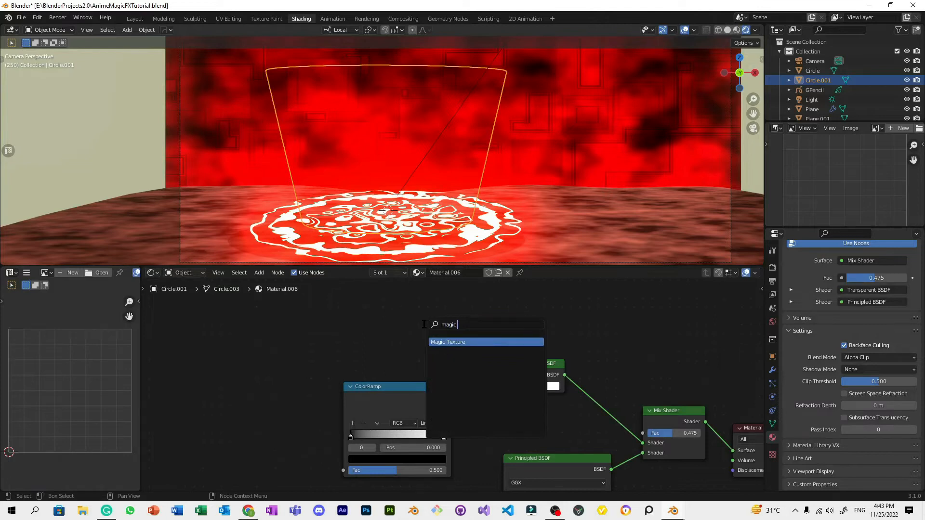
pyautogui.write('magic')
pyautogui.press('Return')
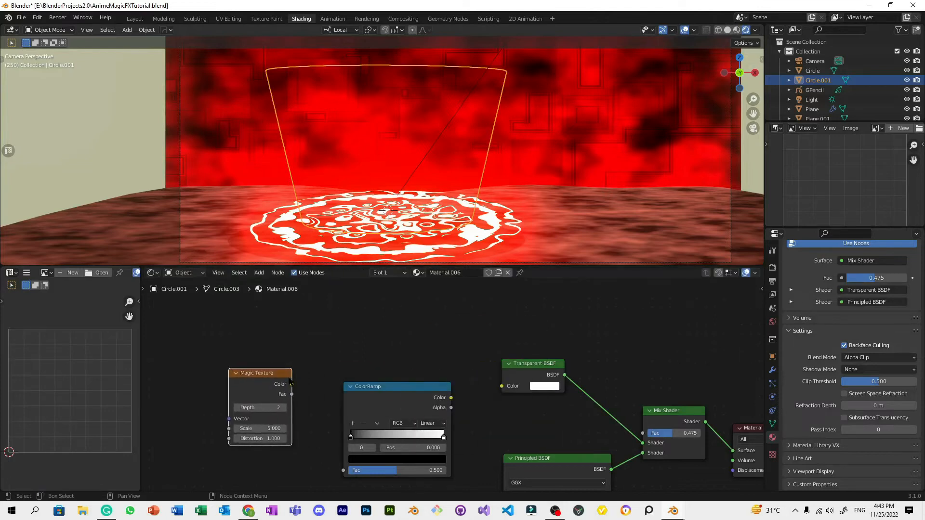
pyautogui.moveTo(345, 471); pyautogui.dragTo(344, 470)
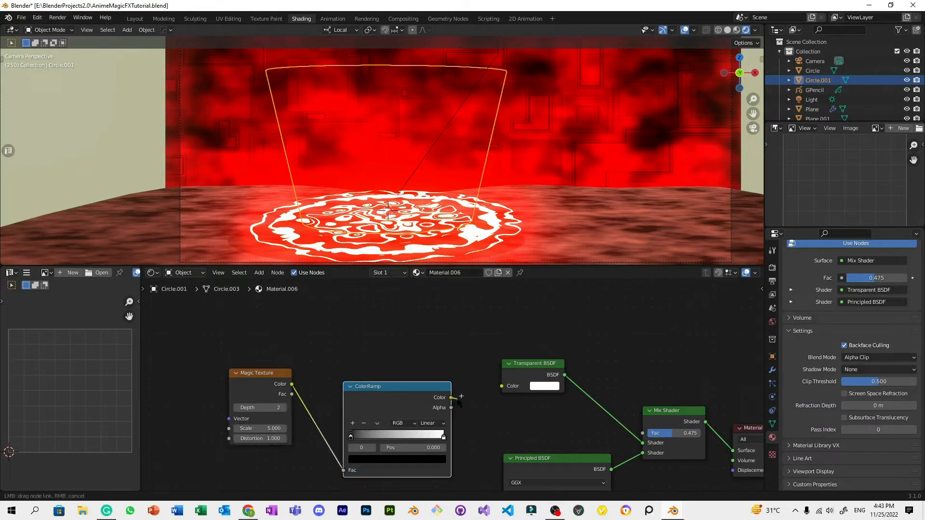
# Step: Connect the ColorRamp's Color output to the Transparent BSDF's Color input and save the file
pyautogui.moveTo(501, 386); pyautogui.dragTo(496, 381)
pyautogui.click(481, 371)
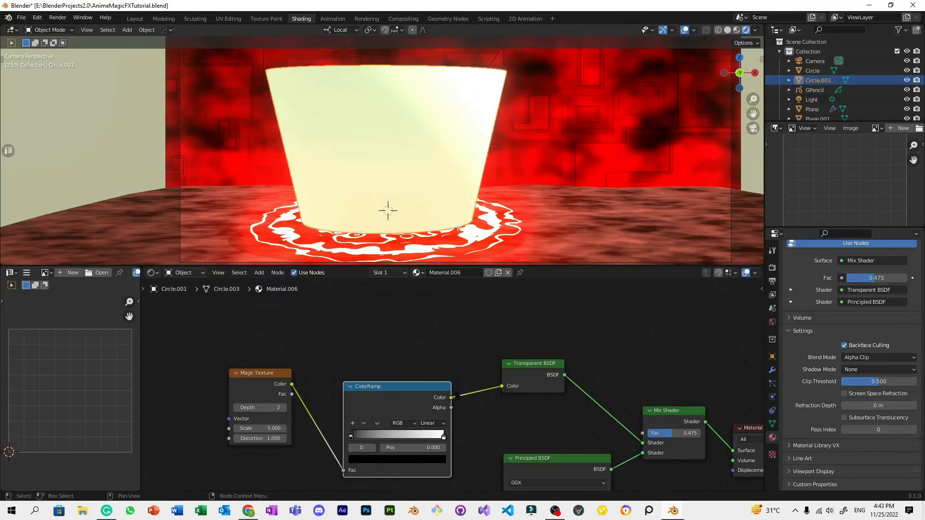
pyautogui.scroll(-1, 421, 353)
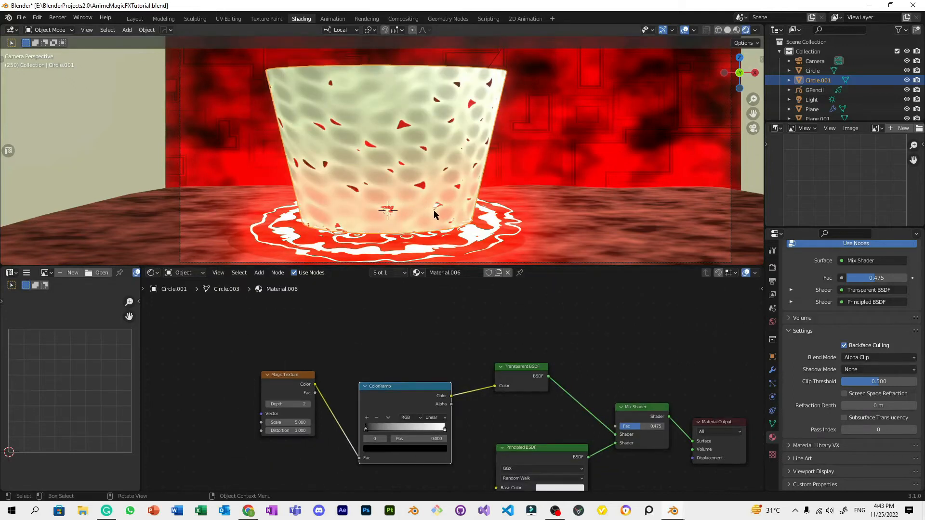
pyautogui.scroll(2, 433, 210)
pyautogui.scroll(-3, 467, 135)
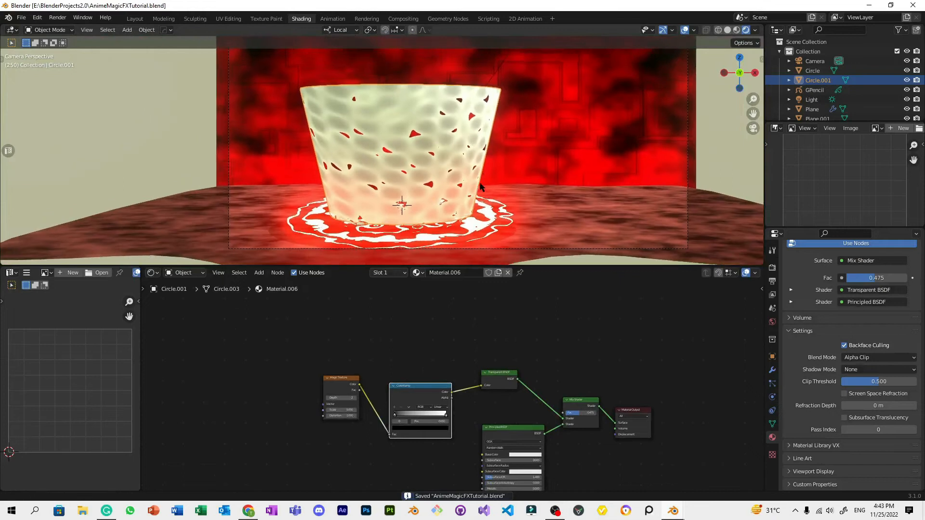
pyautogui.hotkey('ctrl', 's')
# Step: Set the Magic Texture's scale to 4.7 and attach Texture Coordinate and Mapping nodes to its vector input
pyautogui.moveTo(370, 388); pyautogui.dragTo(527, 323, button='middle')
pyautogui.scroll(4, 526, 324)
pyautogui.moveTo(527, 324); pyautogui.dragTo(532, 276)
pyautogui.moveTo(476, 368); pyautogui.dragTo(503, 401, button='middle')
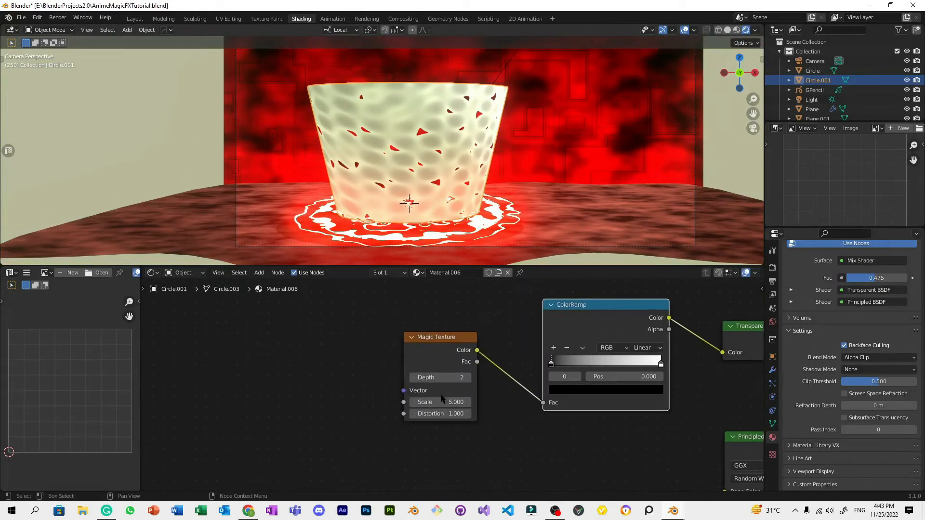
pyautogui.scroll(5, 442, 407)
pyautogui.click(393, 413)
pyautogui.click(393, 413)
pyautogui.click(393, 413)
pyautogui.click(392, 410)
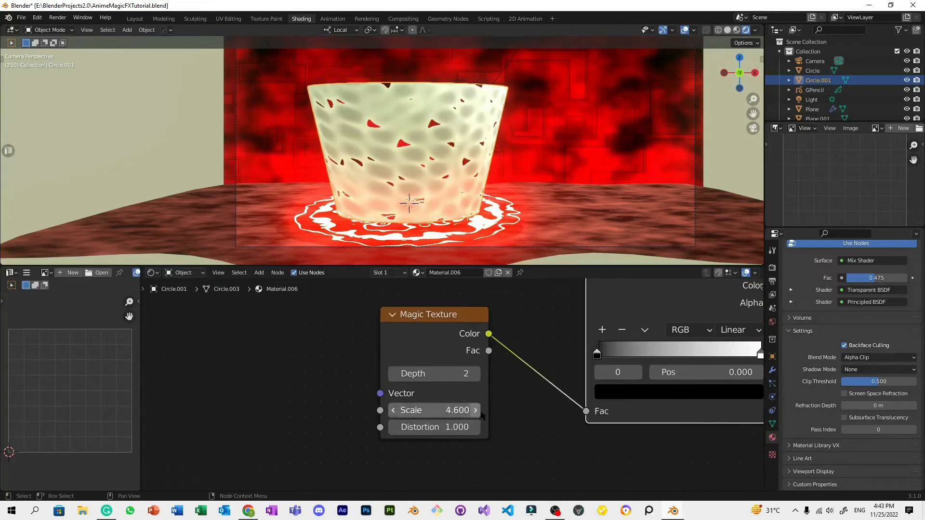
pyautogui.hotkey('ctrl', 'z')
pyautogui.hotkey('ctrl', 't')
pyautogui.scroll(-6, 378, 379)
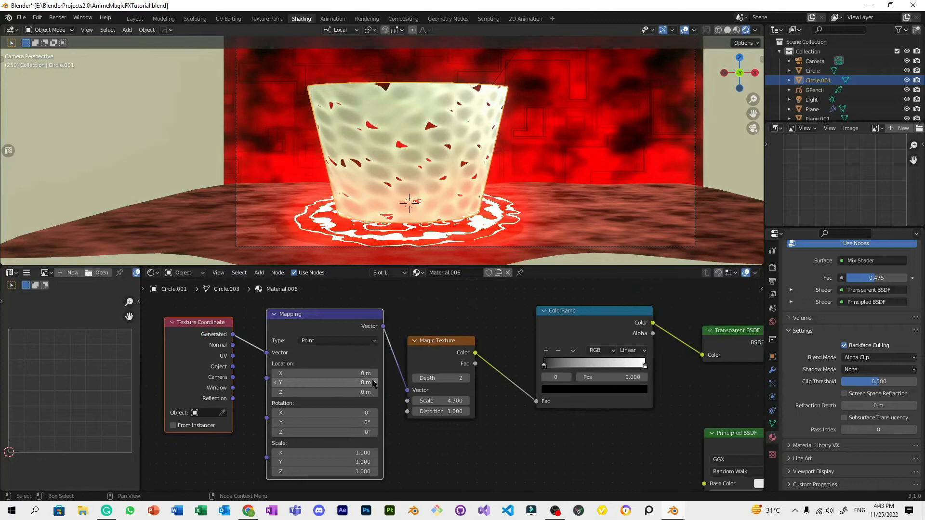
# Step: Flip the ColorRamp with Ease interpolation, moving its white stop to position 0.927, and save the file
pyautogui.moveTo(643, 370); pyautogui.dragTo(493, 419, button='middle')
pyautogui.scroll(2, 492, 418)
pyautogui.click(487, 402)
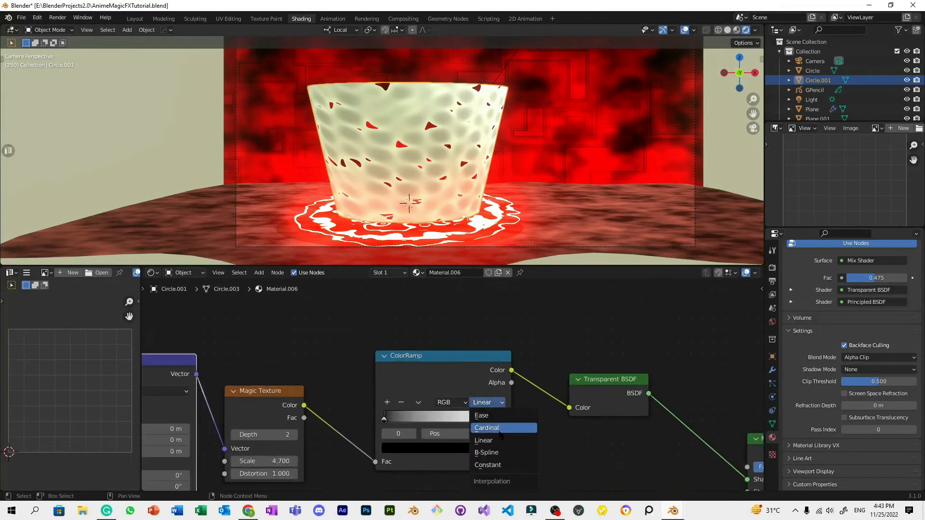
pyautogui.click(482, 415)
pyautogui.click(417, 402)
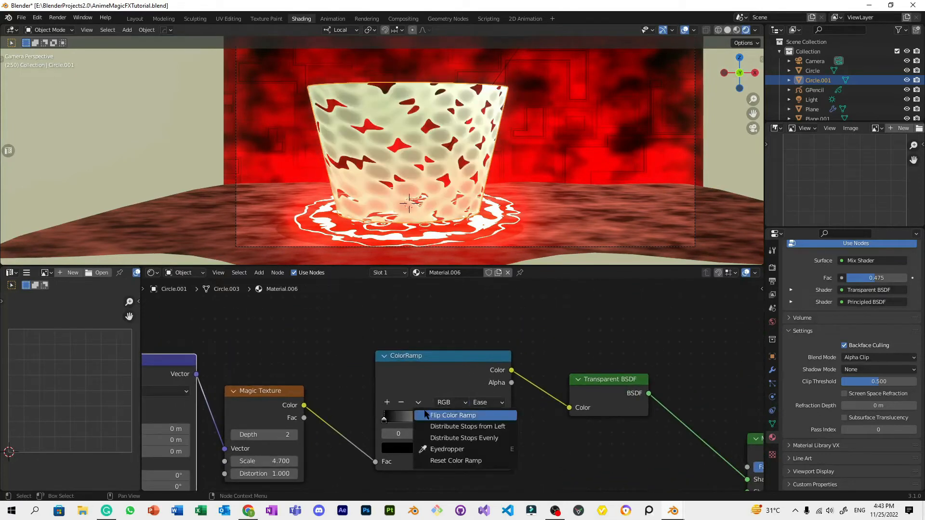
pyautogui.click(410, 414)
pyautogui.moveTo(387, 423); pyautogui.dragTo(503, 428)
pyautogui.hotkey('ctrl', 's')
# Step: Drive the Mapping node's Z location with the expression #frame/-100
pyautogui.scroll(-3, 388, 406)
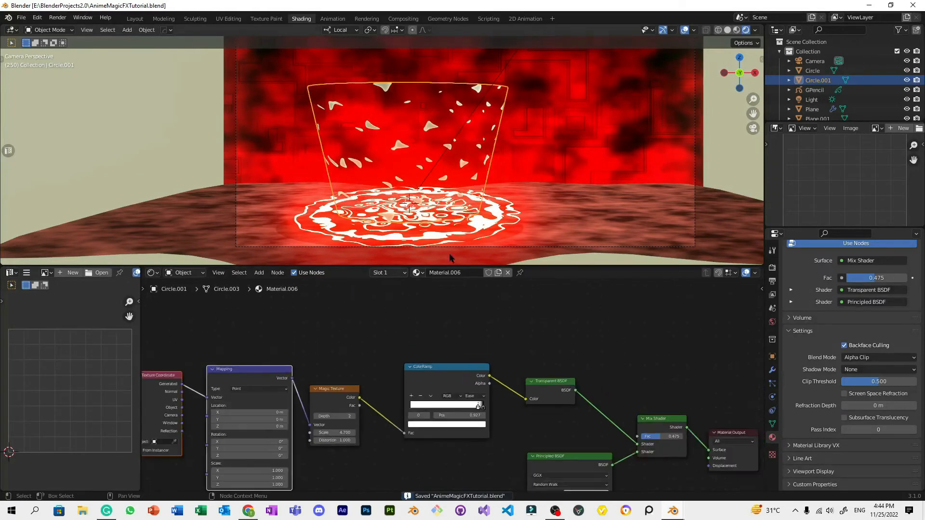
pyautogui.scroll(-2, 352, 418)
pyautogui.scroll(5, 337, 416)
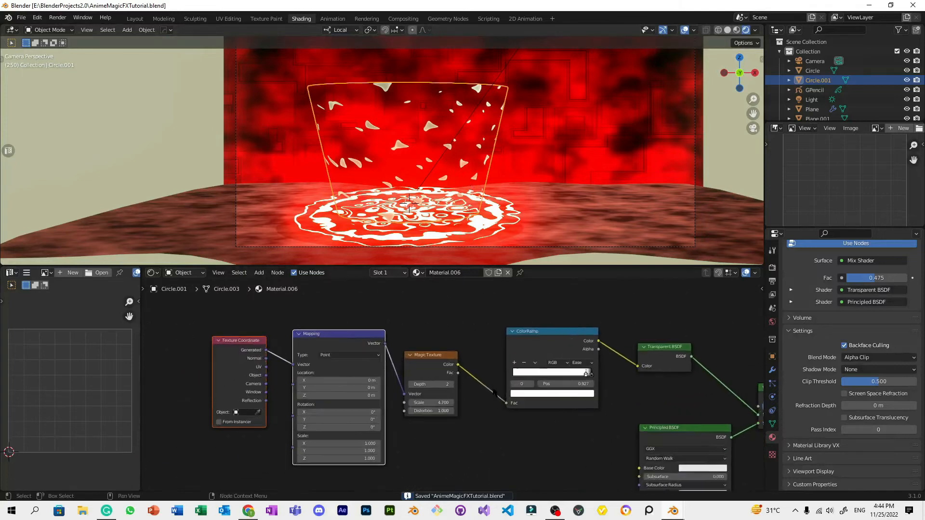
pyautogui.moveTo(309, 401)
pyautogui.mouseDown()
pyautogui.moveTo(284, 401)
pyautogui.moveTo(300, 401)
pyautogui.mouseUp()
pyautogui.hotkey('ctrl', 'z')
pyautogui.click(302, 400)
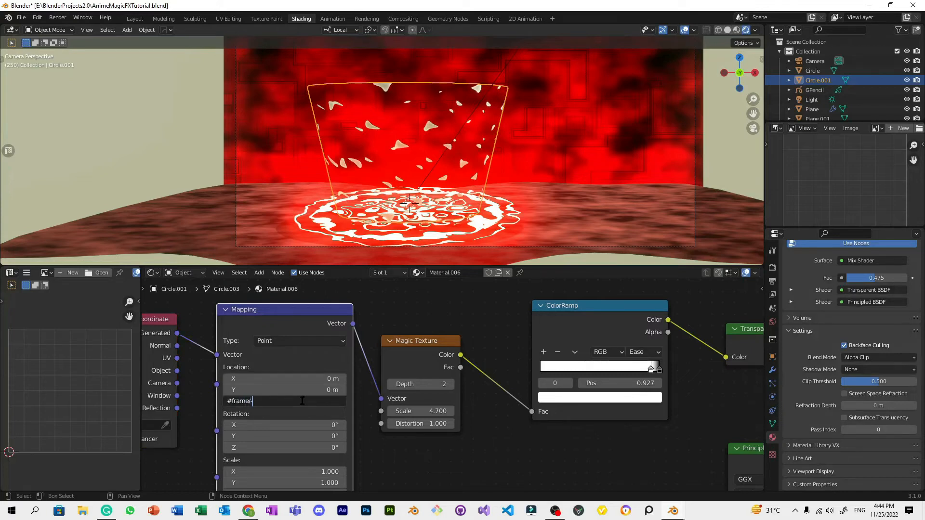
pyautogui.write('#frame/-100')
pyautogui.press('Return')
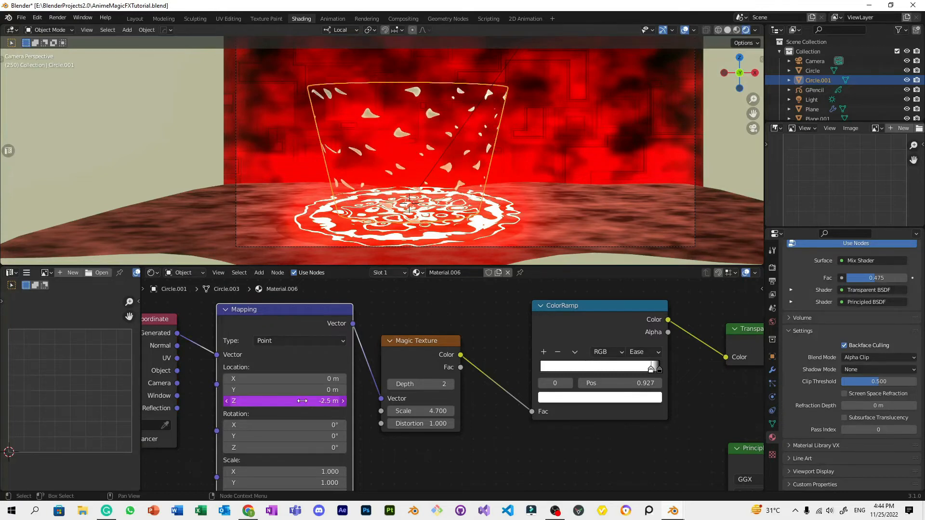
# Step: Drive the Mapping node's Z rotation with a #frame expression and play the animation
pyautogui.moveTo(424, 438); pyautogui.dragTo(395, 371, button='middle')
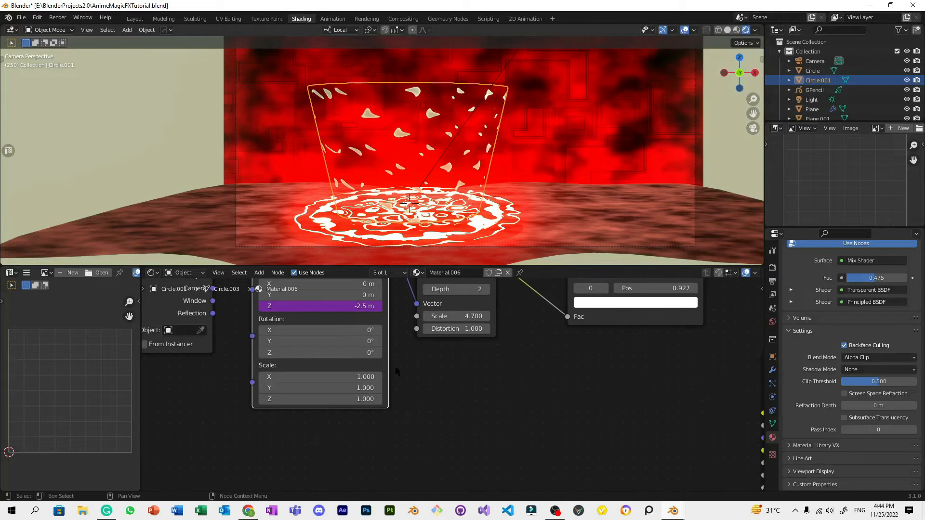
pyautogui.doubleClick(358, 353)
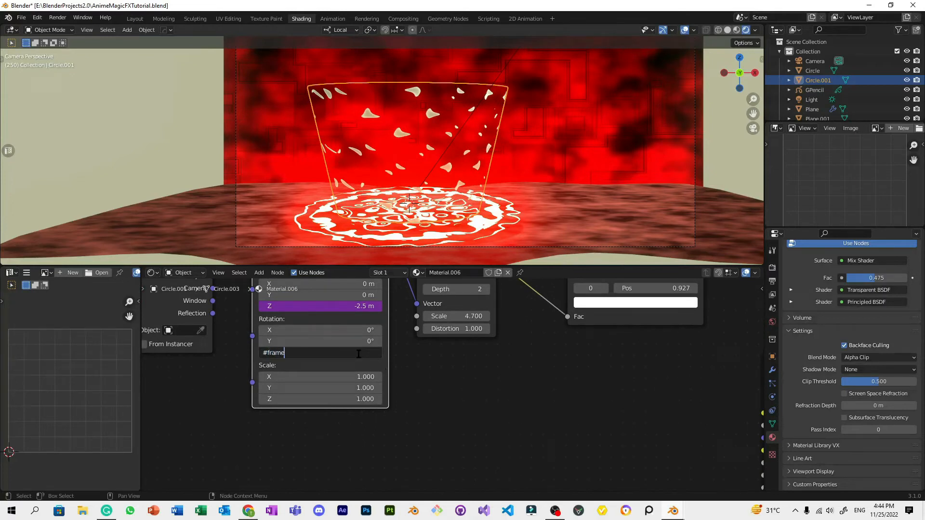
pyautogui.press('Return')
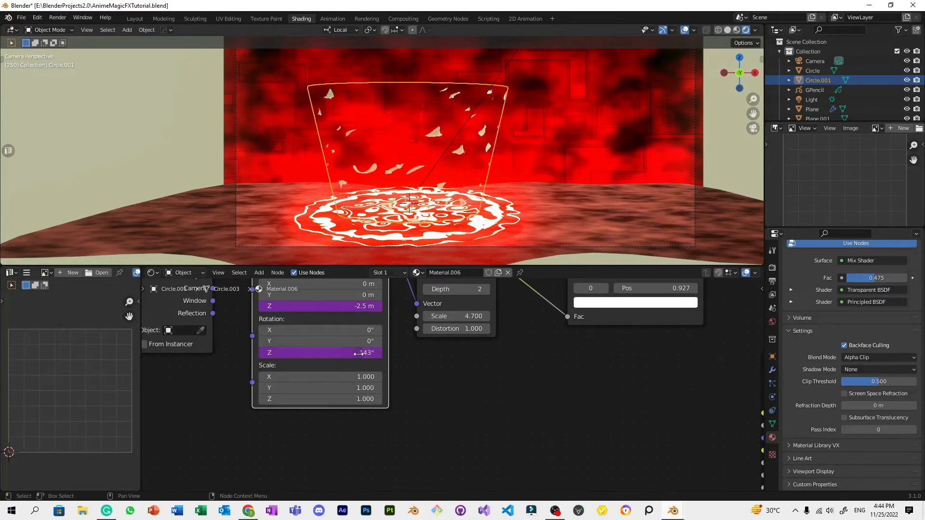
pyautogui.scroll(-1, 508, 370)
pyautogui.press('space')
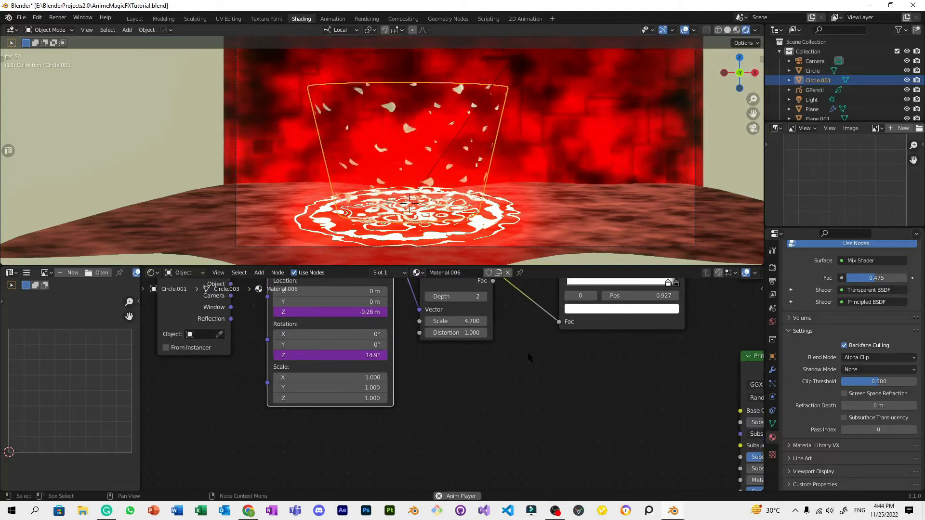
# Step: Stop the animation playback and save the file
pyautogui.press('space')
pyautogui.scroll(-4, 529, 355)
pyautogui.hotkey('ctrl', 's')
# Step: Set the Principled BSDF's emission colour to fully saturated red
pyautogui.scroll(5, 495, 397)
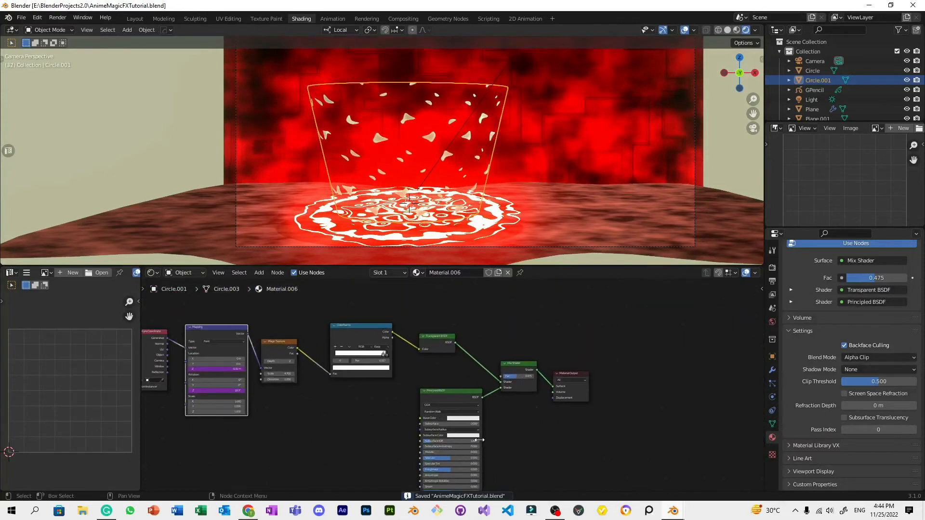
pyautogui.click(395, 351)
pyautogui.moveTo(452, 241); pyautogui.dragTo(480, 114)
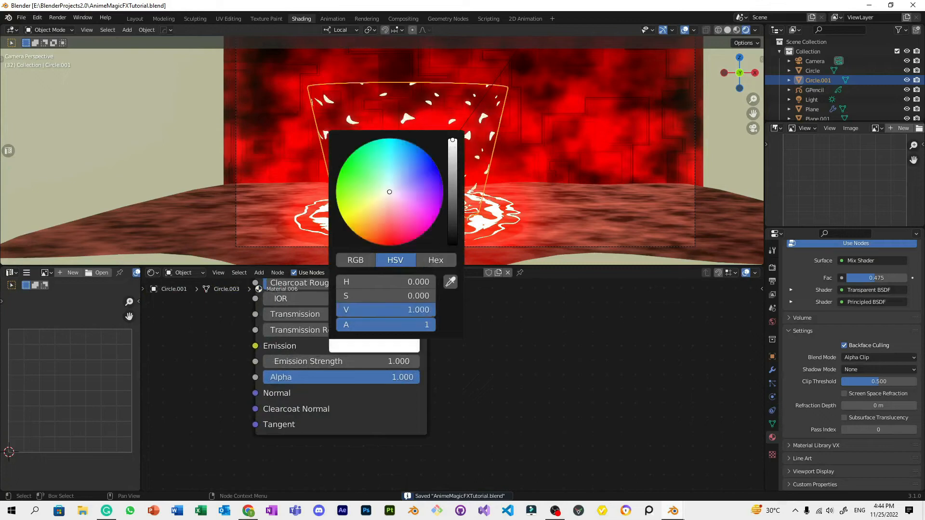
pyautogui.click(402, 351)
pyautogui.click(393, 244)
pyautogui.scroll(4, 502, 261)
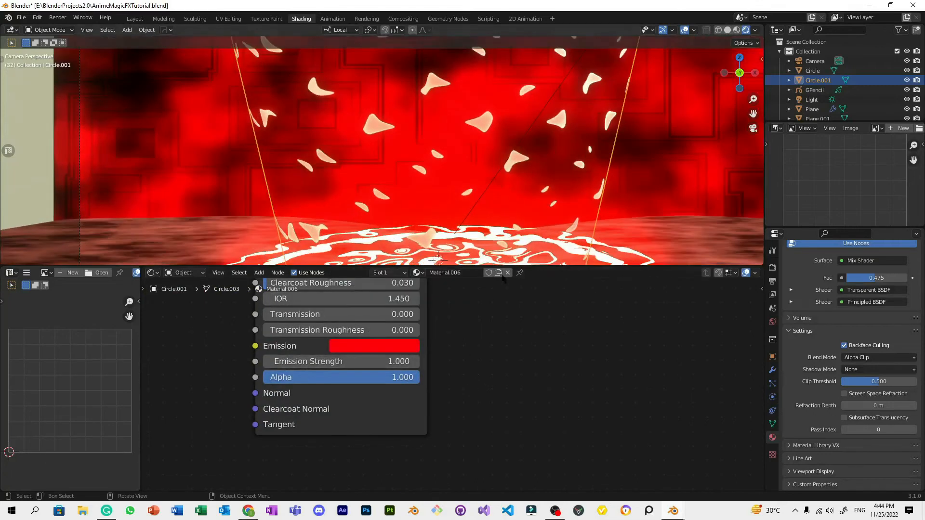
# Step: Set the Principled BSDF's emission strength to 50
pyautogui.moveTo(497, 367); pyautogui.dragTo(502, 393, button='middle')
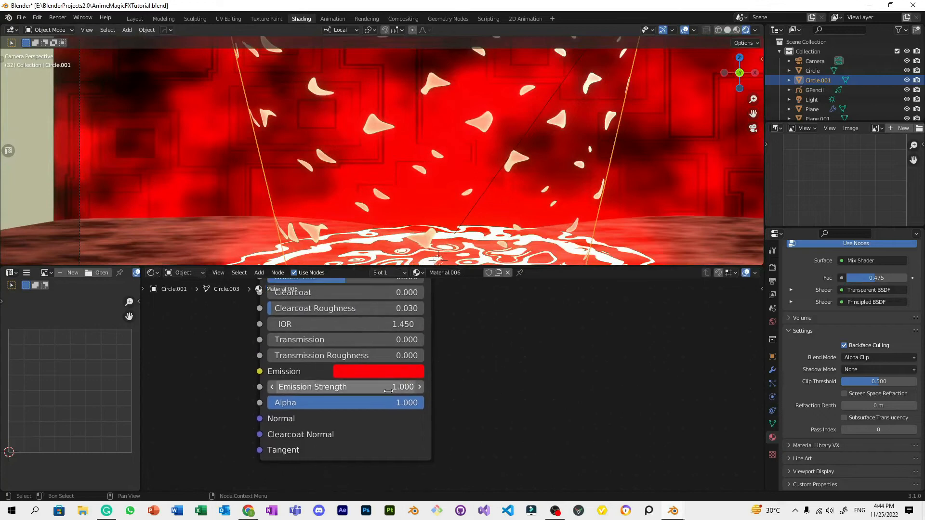
pyautogui.click(362, 388)
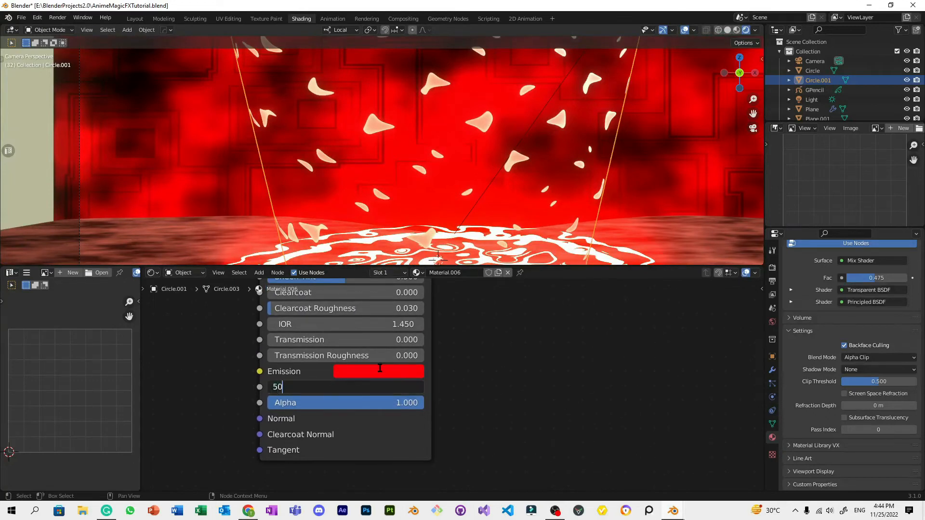
pyautogui.press('Return')
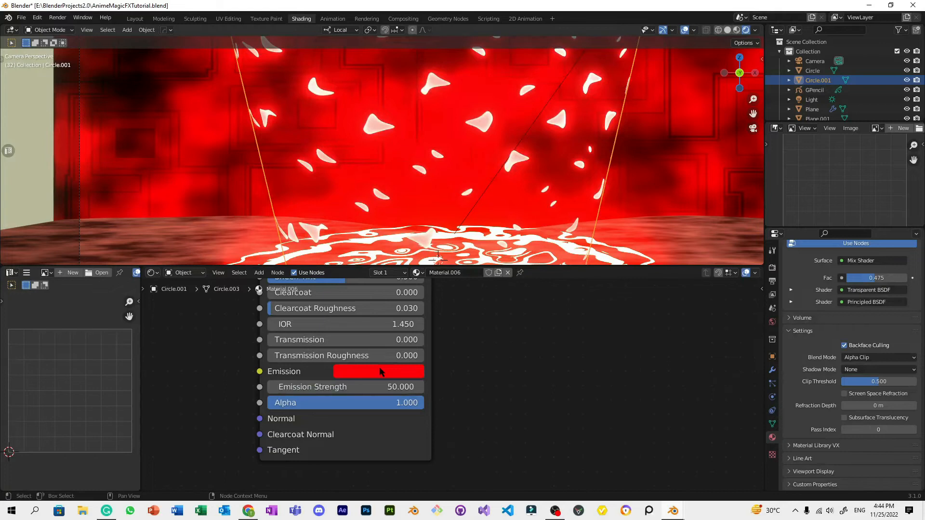
pyautogui.scroll(-3, 461, 137)
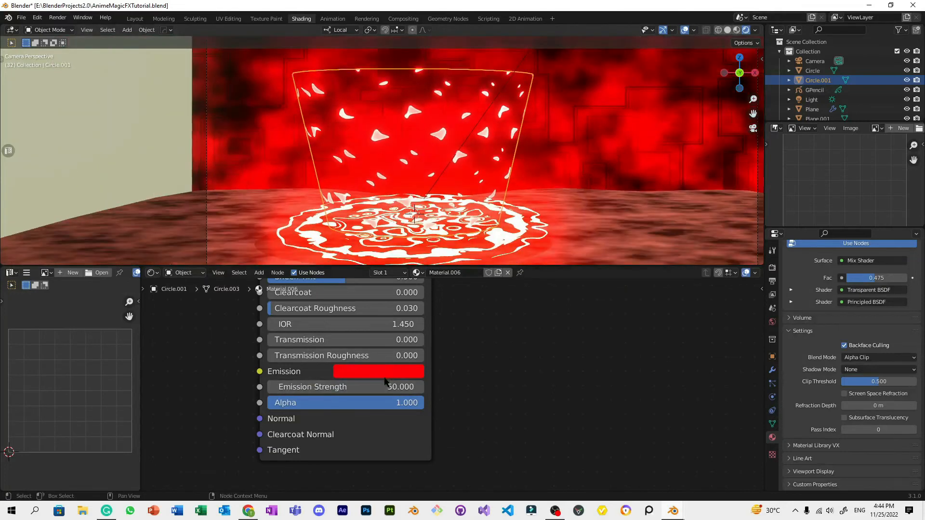
# Step: Set the Principled BSDF's emission strength to 200 and save the file
pyautogui.click(386, 385)
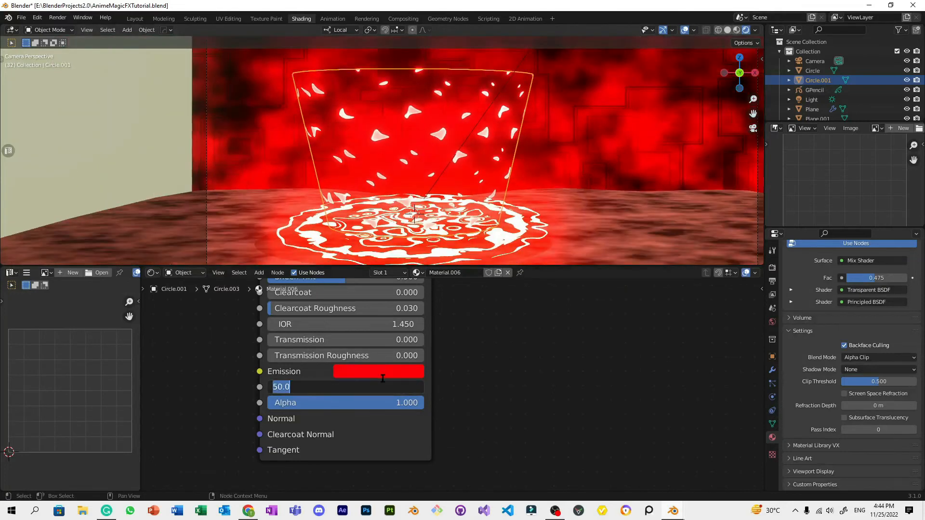
pyautogui.press('Return')
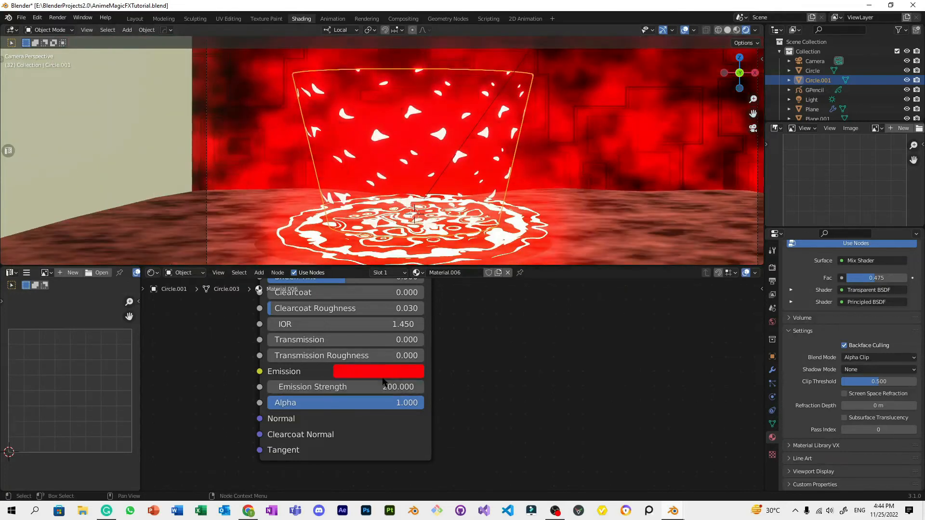
pyautogui.hotkey('ctrl', 's')
pyautogui.scroll(5, 388, 95)
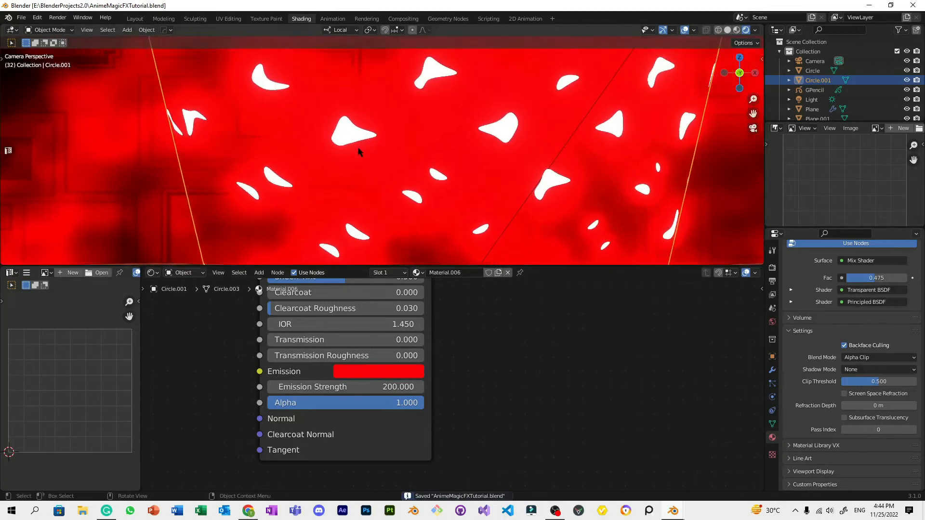
pyautogui.scroll(-5, 368, 140)
pyautogui.press('r')
pyautogui.press('z')
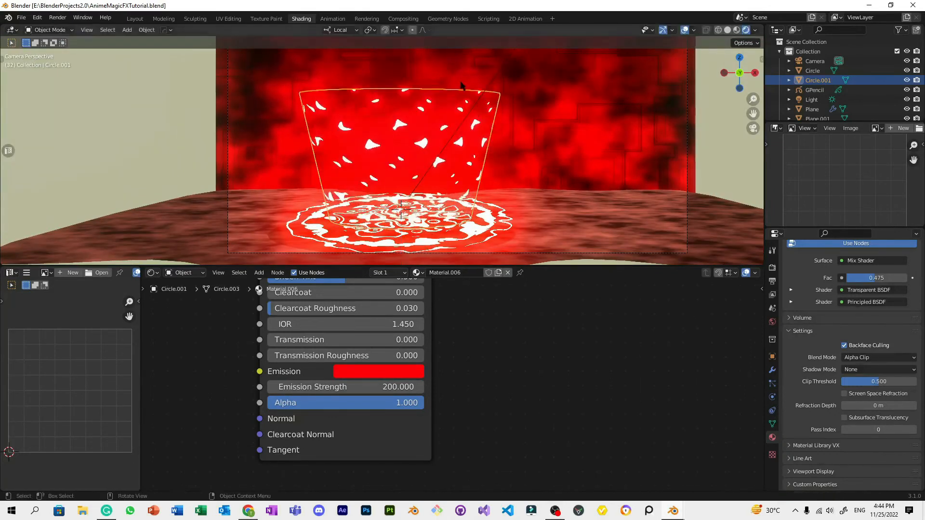
pyautogui.press('g')
pyautogui.press('Escape')
pyautogui.scroll(-4, 484, 158)
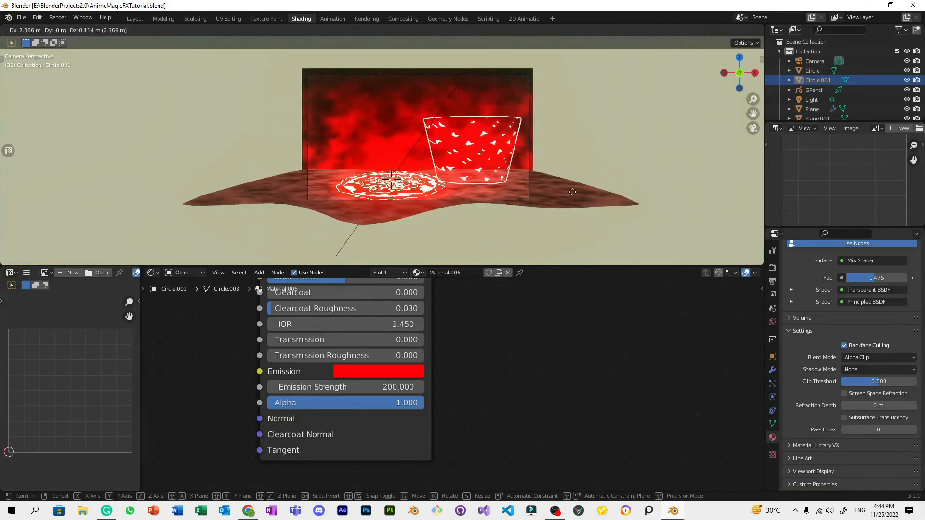
pyautogui.scroll(6, 484, 158)
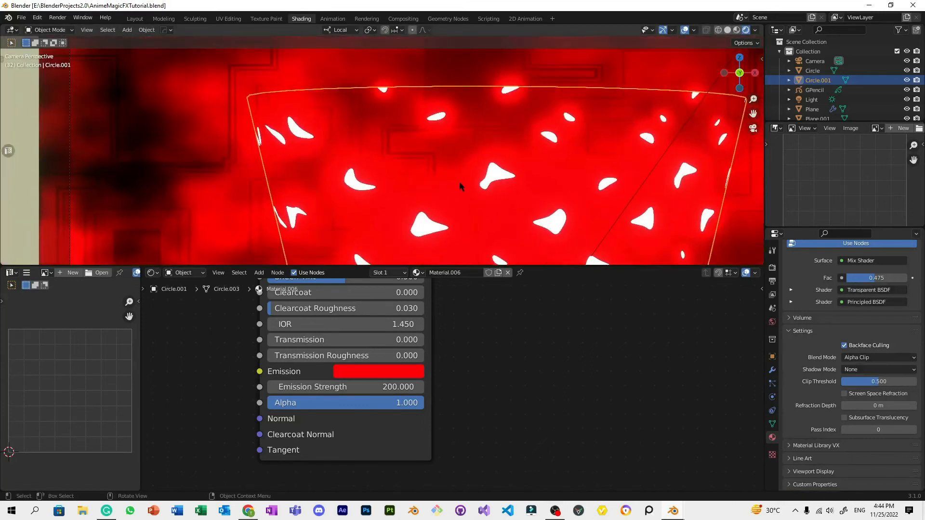
pyautogui.scroll(-5, 450, 188)
# Step: Save the file and raise the flared energy mesh slightly along its Z axis above the magic circle
pyautogui.hotkey('ctrl', 's')
pyautogui.scroll(-4, 569, 425)
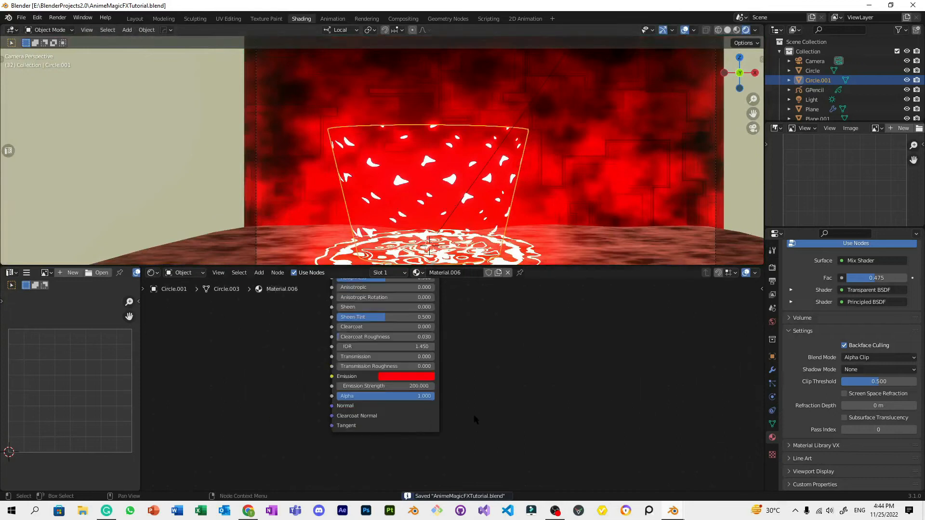
pyautogui.scroll(-2, 432, 207)
pyautogui.press('g')
pyautogui.press('z')
pyautogui.click(432, 191)
# Step: Play the animation and move the ColorRamp's white stop to position 0.973 to shrink the fragments
pyautogui.press('space')
pyautogui.scroll(3, 436, 359)
pyautogui.moveTo(359, 334); pyautogui.dragTo(480, 475, button='middle')
pyautogui.scroll(10, 455, 317)
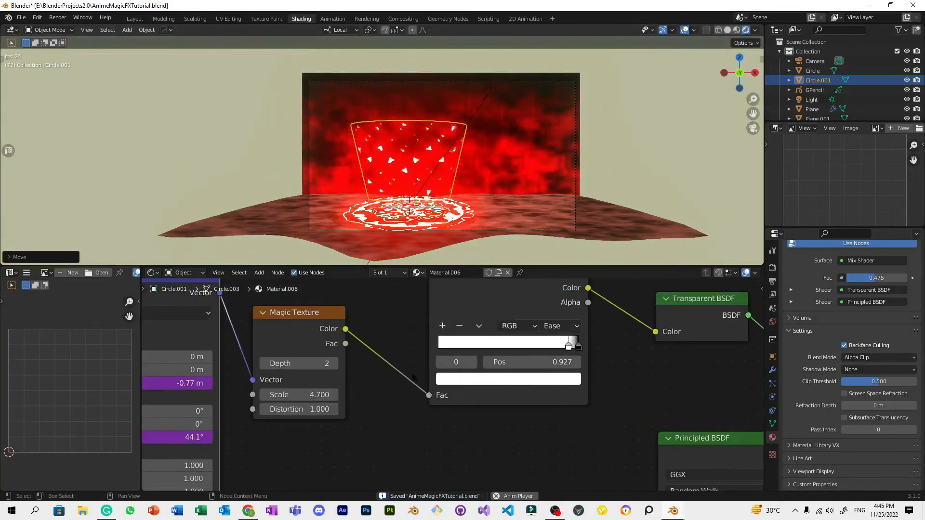
pyautogui.moveTo(294, 442); pyautogui.dragTo(416, 369, button='middle')
pyautogui.moveTo(413, 350)
pyautogui.mouseDown()
pyautogui.moveTo(423, 351)
pyautogui.moveTo(415, 350)
pyautogui.mouseUp()
pyautogui.scroll(-1, 452, 377)
pyautogui.moveTo(674, 311); pyautogui.dragTo(411, 377, button='middle')
pyautogui.scroll(2, 411, 377)
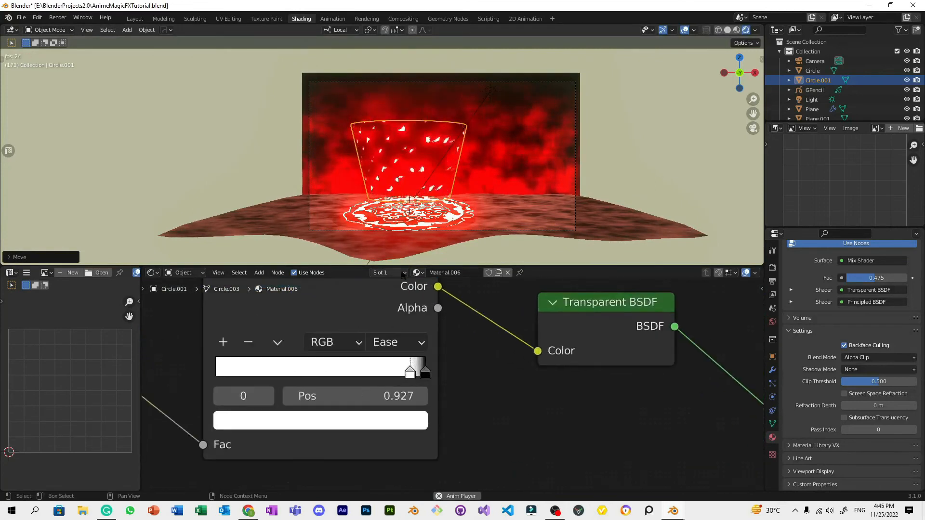
pyautogui.moveTo(411, 375); pyautogui.dragTo(419, 376)
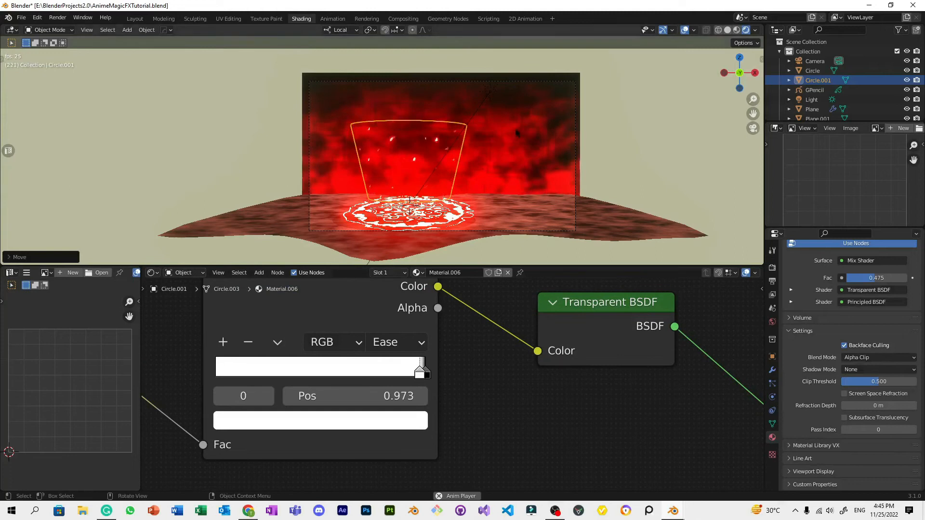
# Step: Save the file, inspect the playing fragments with the energy mesh deselected, then reselect the mesh, stop the playback and save again
pyautogui.scroll(4, 517, 133)
pyautogui.hotkey('ctrl', 's')
pyautogui.click(597, 120)
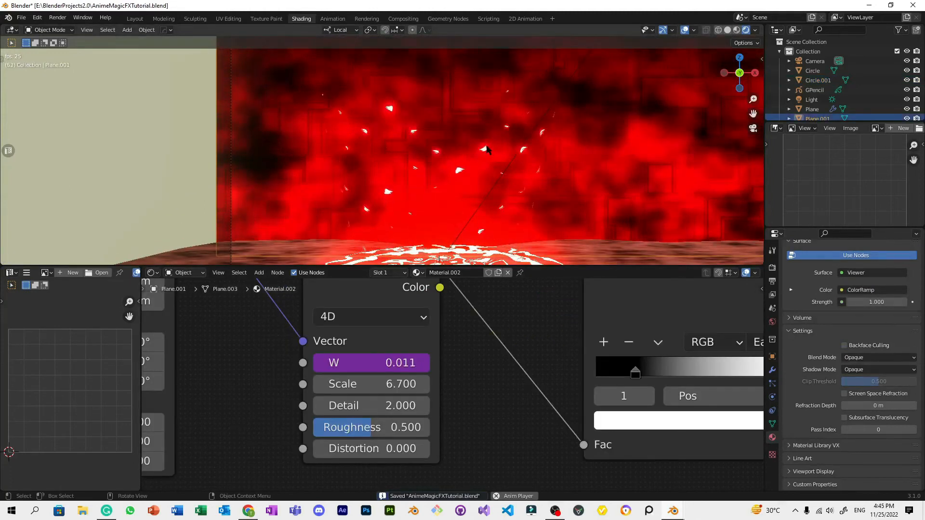
pyautogui.click(487, 148)
pyautogui.scroll(-3, 574, 125)
pyautogui.press('space')
pyautogui.hotkey('ctrl', 's')
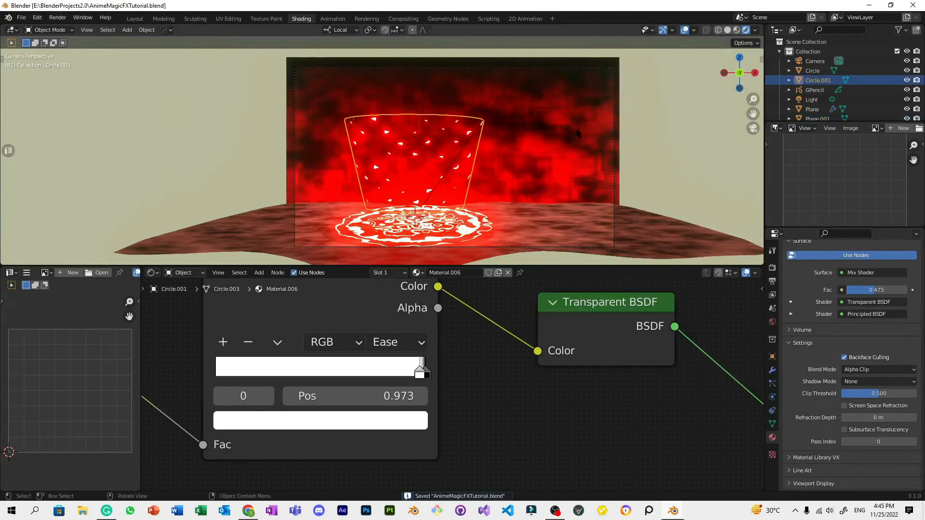
# Step: Add a plane to the scene and rotate it 90 degrees about the X axis so it stands upright
pyautogui.scroll(-3, 507, 158)
pyautogui.scroll(3, 519, 151)
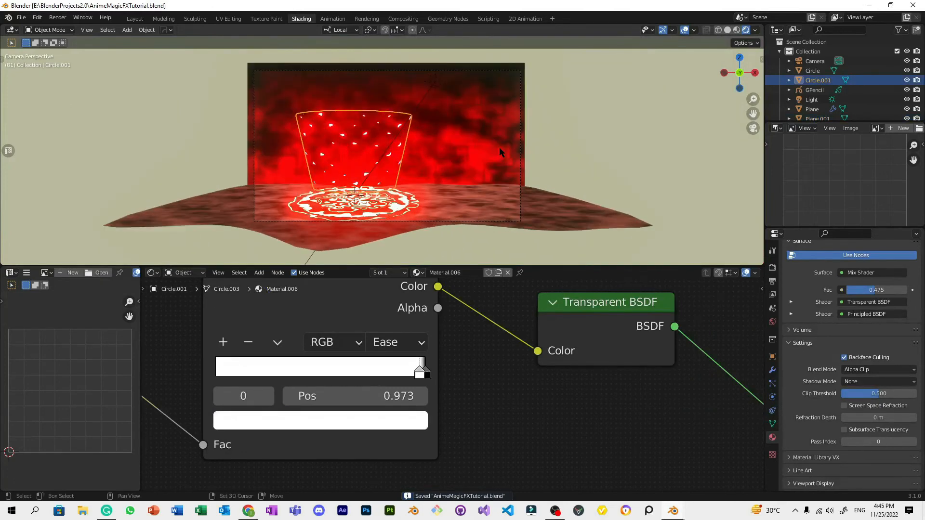
pyautogui.hotkey('shift', 'a')
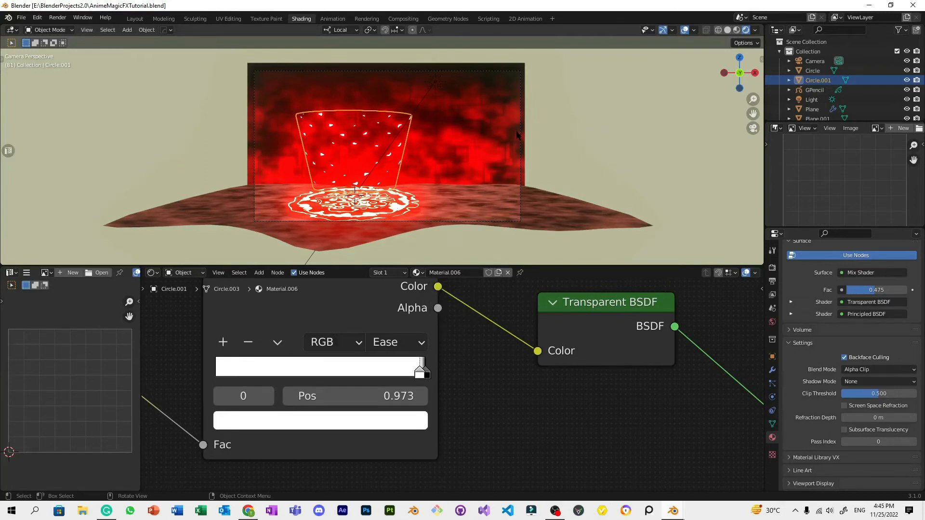
pyautogui.scroll(-2, 514, 136)
pyautogui.hotkey('shift', 'a')
pyautogui.moveTo(516, 130)
pyautogui.click(564, 129)
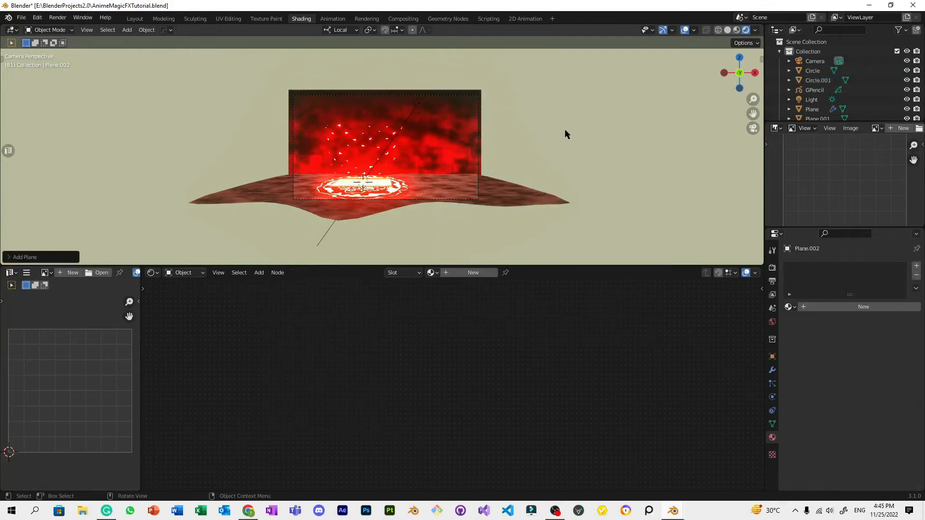
pyautogui.write('rx90')
pyautogui.press('Return')
# Step: Scale the upright plane into a tall, narrow strip and move it towards the camera, at the right edge of the camera frame
pyautogui.press('s')
pyautogui.press('x')
pyautogui.click(441, 150)
pyautogui.press('g')
pyautogui.press('x')
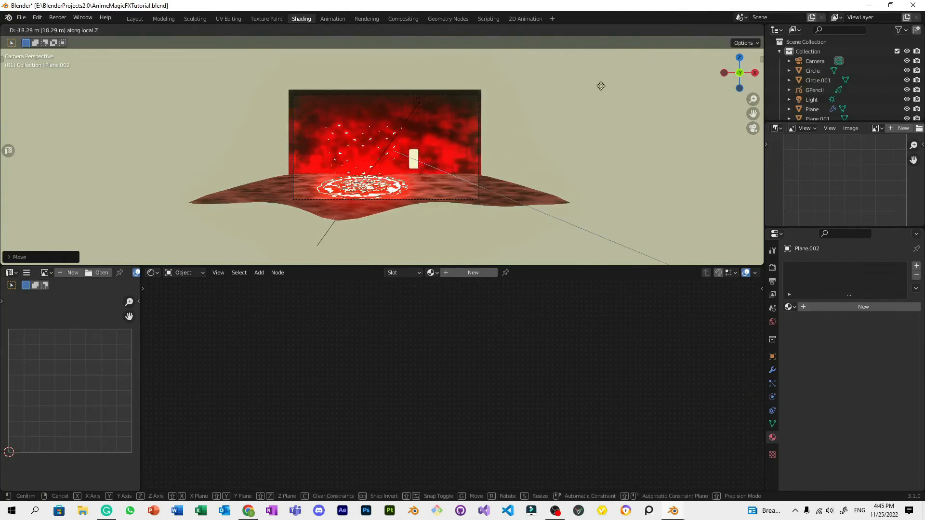
pyautogui.click(570, 138)
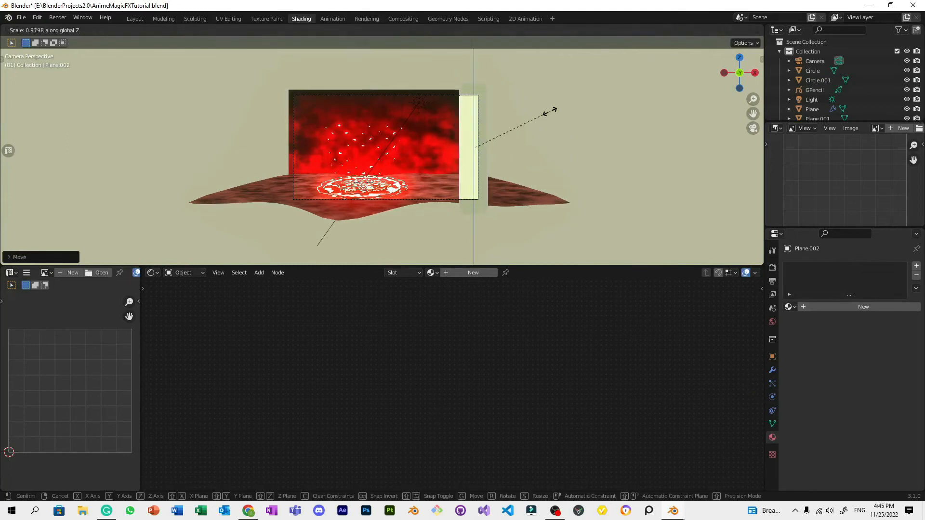
pyautogui.click(553, 120)
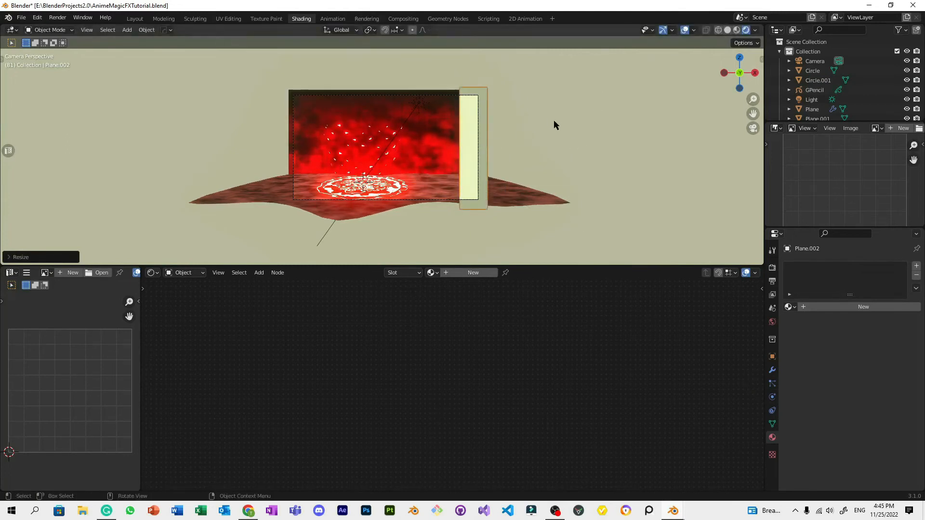
# Step: Cut ten evenly spaced horizontal loops into the strip and shift alternate loops sideways to give it a zigzag outline
pyautogui.scroll(3, 557, 121)
pyautogui.scroll(-1, 573, 126)
pyautogui.keyDown('shift'); pyautogui.moveTo(561, 128); pyautogui.dragTo(537, 118, button='middle'); pyautogui.keyUp('shift')
pyautogui.press('Tab')
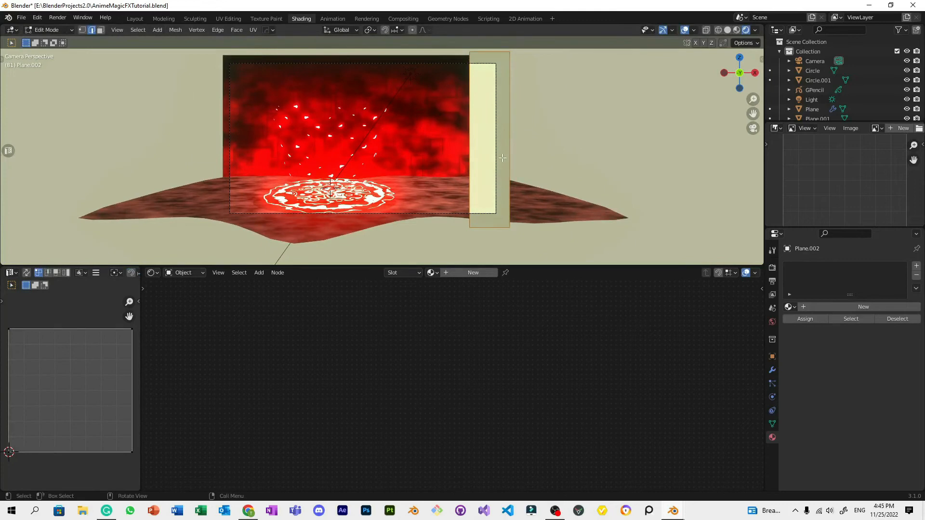
pyautogui.click(515, 117)
pyautogui.rightClick(524, 121)
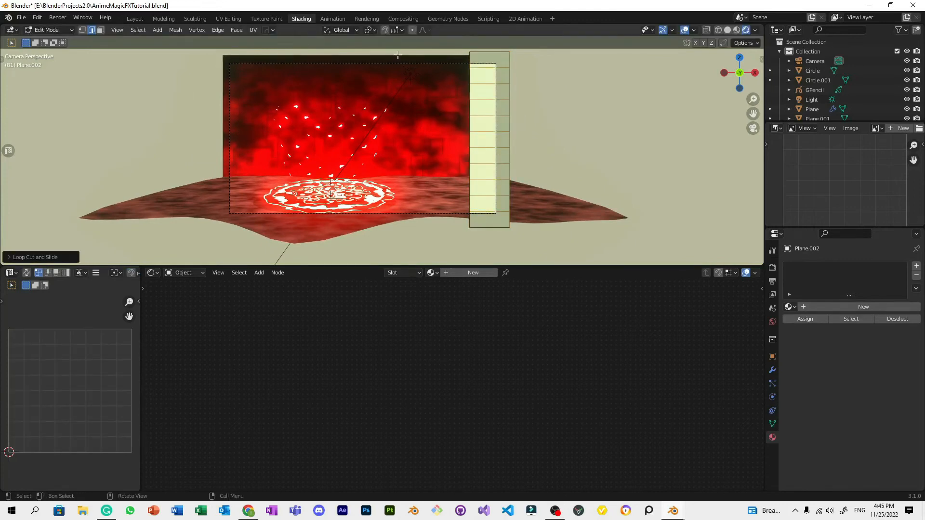
pyautogui.press('3')
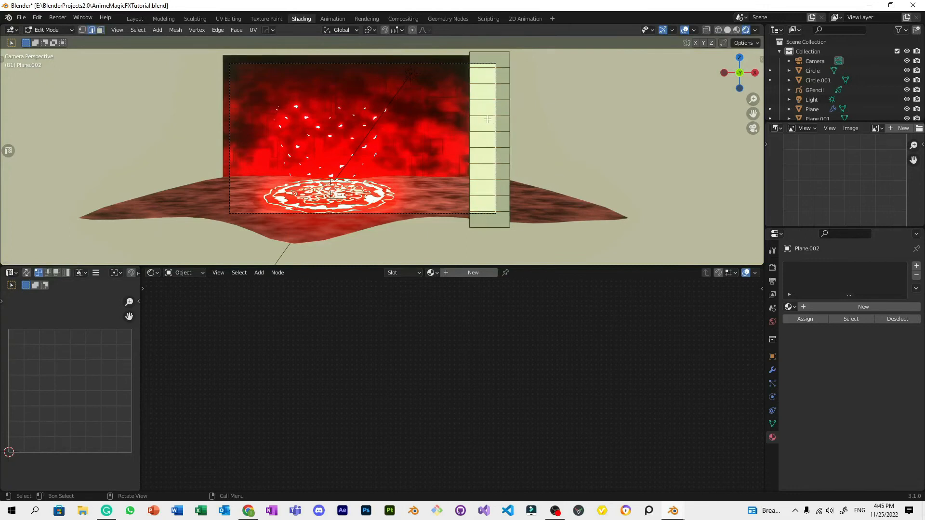
pyautogui.press('Tab')
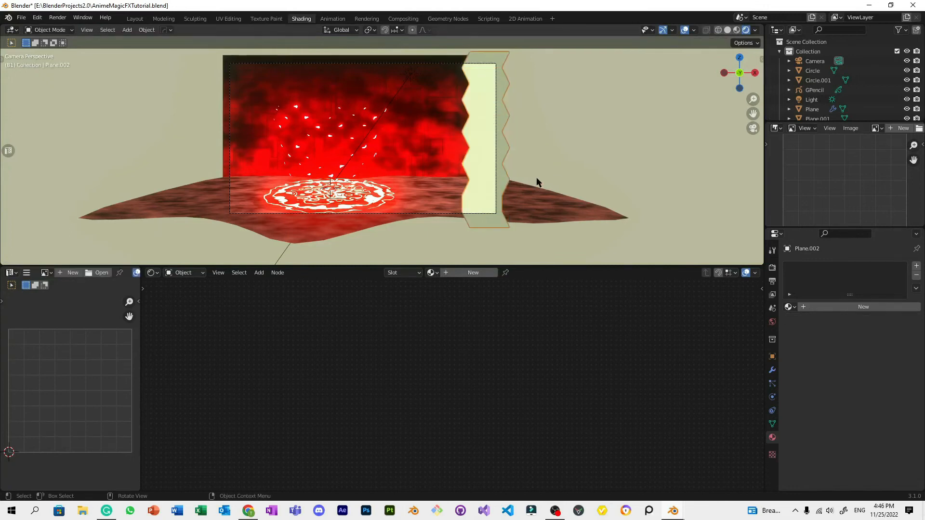
# Step: Add a level 2 Subdivision Surface modifier to the zigzag strip and apply Shade Smooth
pyautogui.hotkey('ctrl', '2')
pyautogui.click(545, 151)
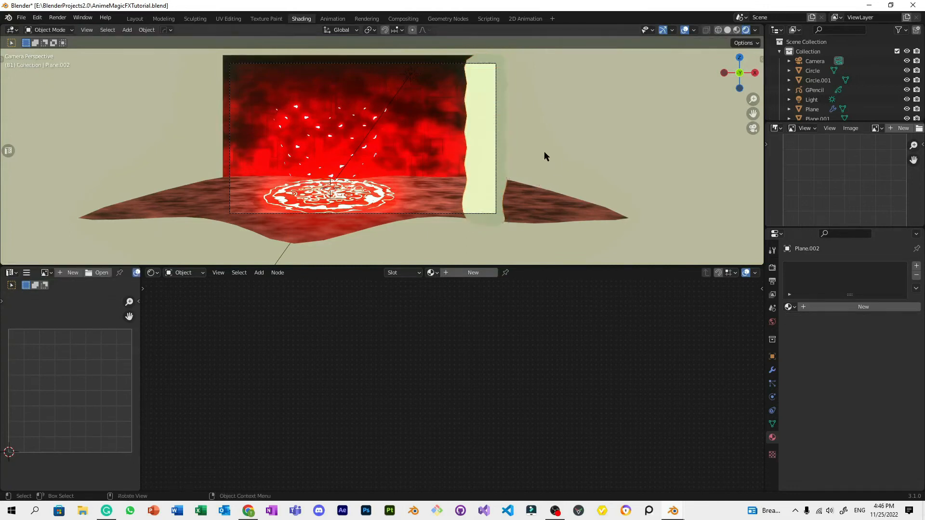
pyautogui.press('Tab')
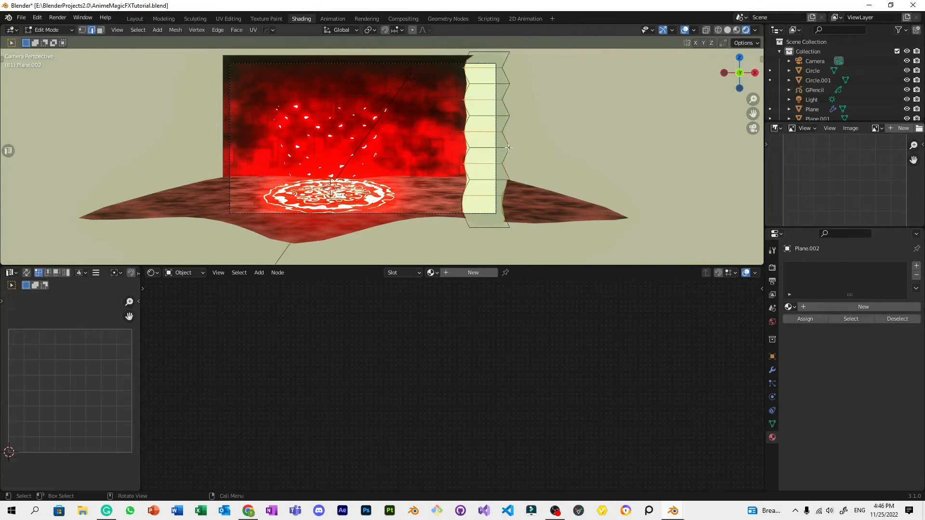
pyautogui.press('Tab')
pyautogui.scroll(1, 533, 129)
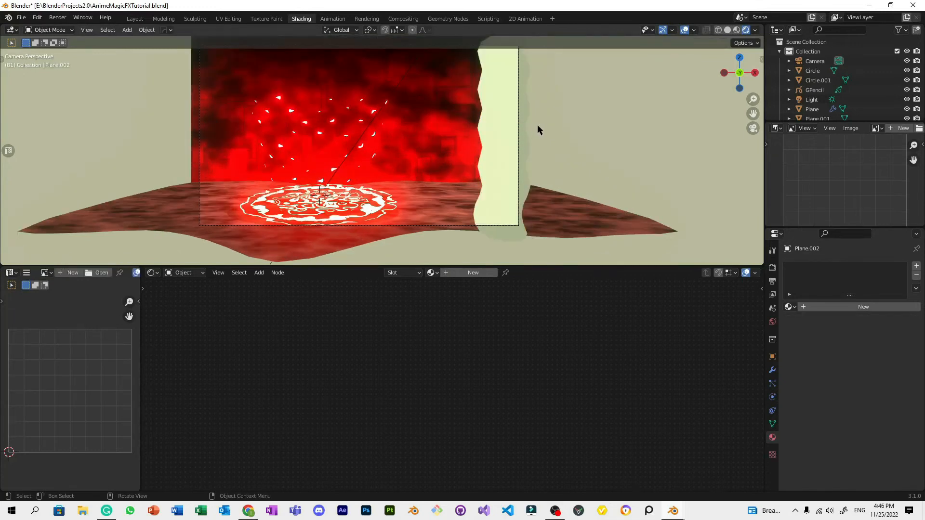
pyautogui.hotkey('ctrl', '2')
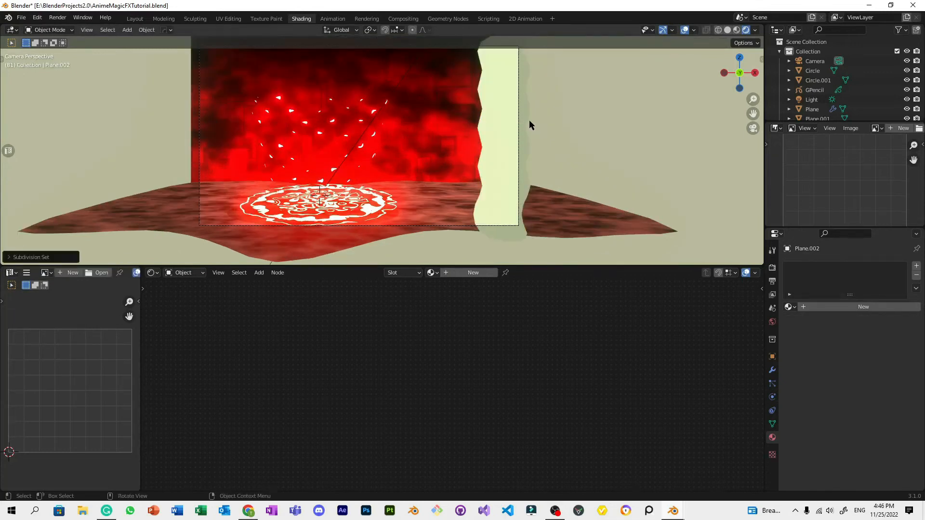
pyautogui.rightClick(511, 123)
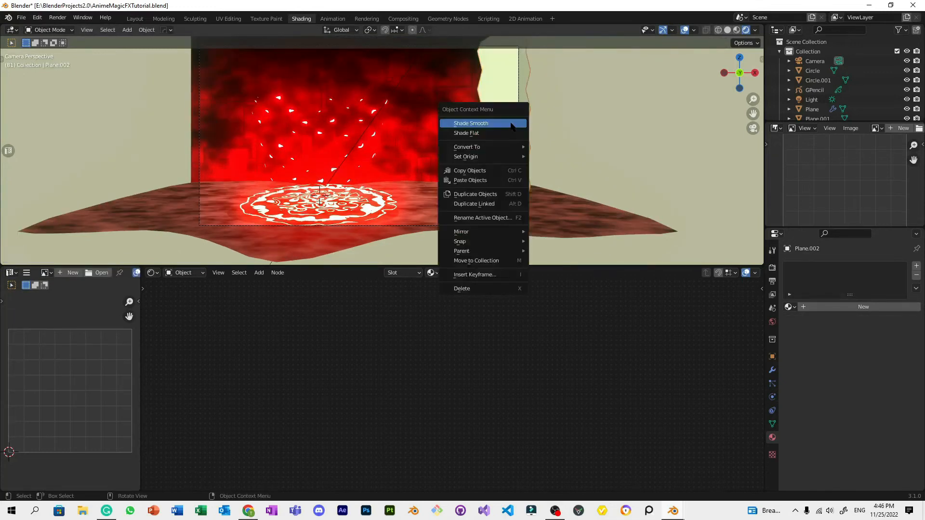
pyautogui.click(511, 124)
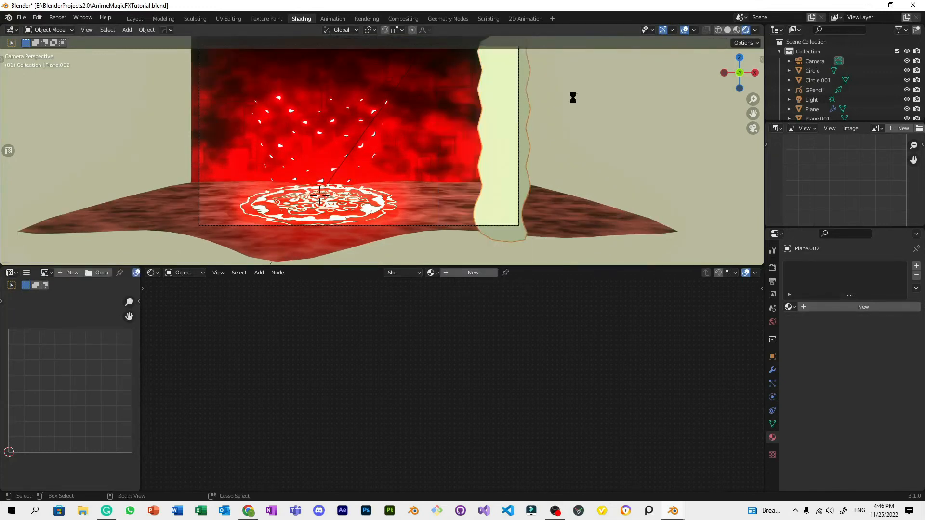
# Step: Create a new material for the zigzag strip and bring its whole node tree into view
pyautogui.click(473, 272)
pyautogui.scroll(-8, 490, 343)
pyautogui.moveTo(497, 360); pyautogui.dragTo(434, 363, button='middle')
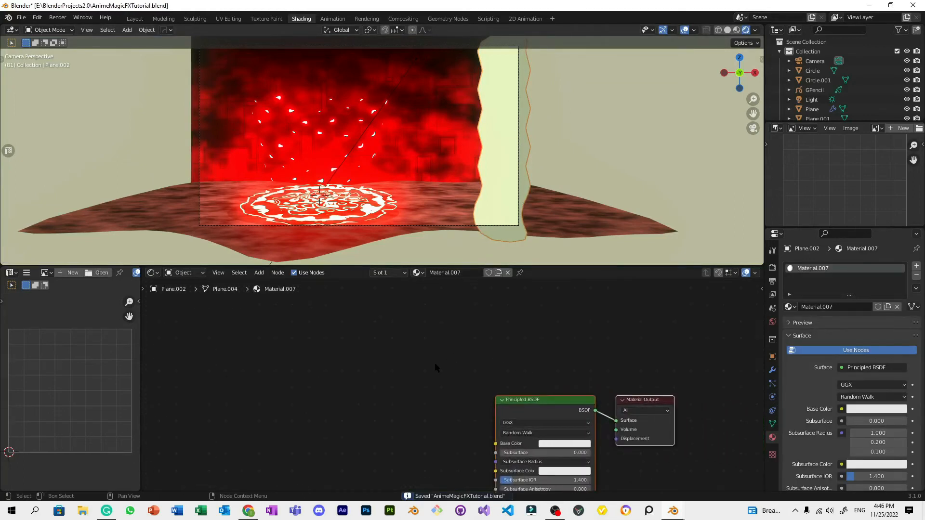
pyautogui.press('Home')
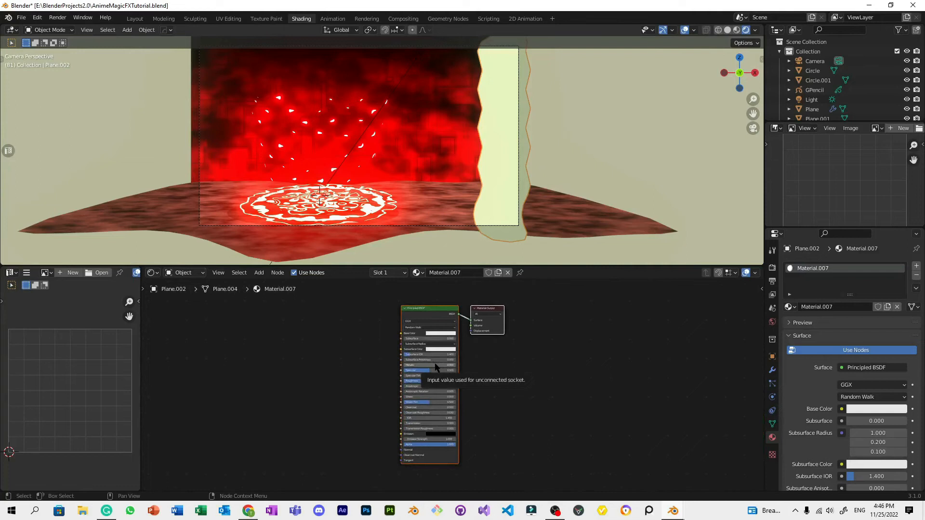
pyautogui.moveTo(435, 367); pyautogui.dragTo(489, 403, button='middle')
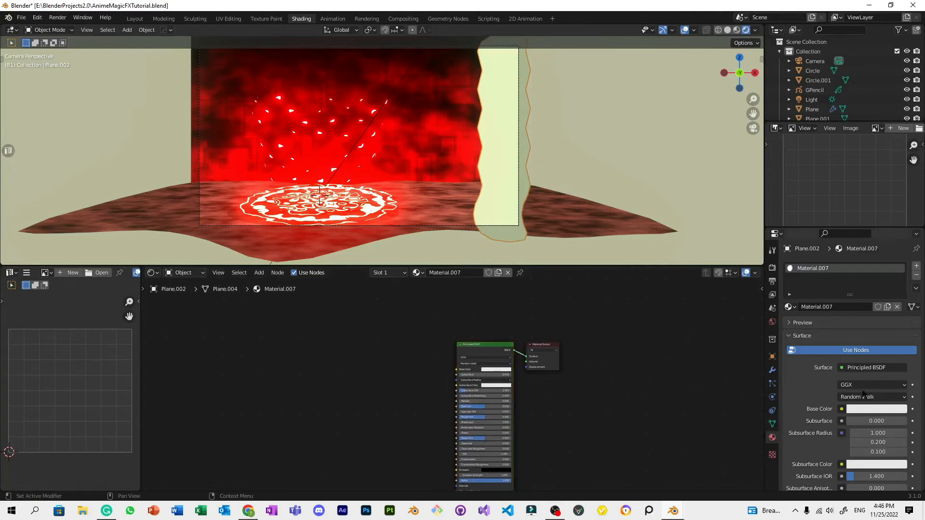
# Step: Set the strip material's blend mode to Alpha Blend and its shadow mode to None
pyautogui.scroll(-15, 885, 415)
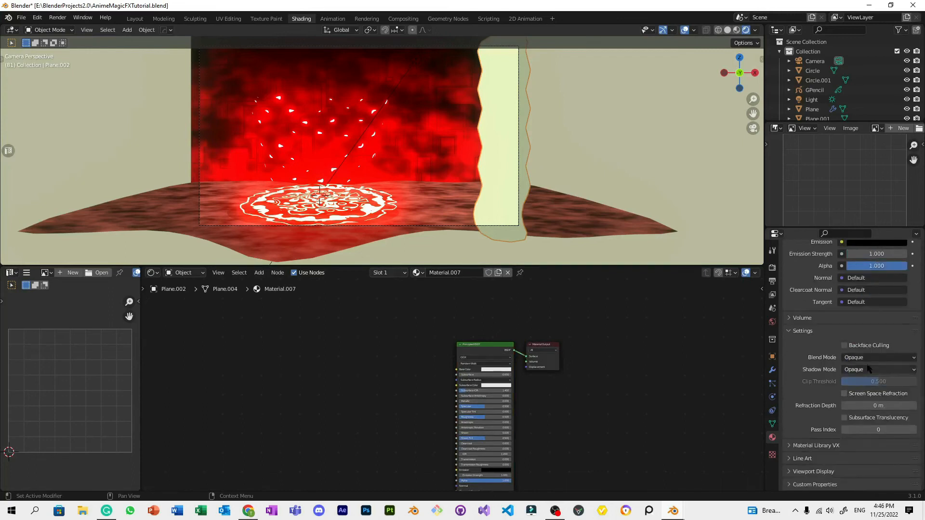
pyautogui.click(860, 358)
pyautogui.click(861, 401)
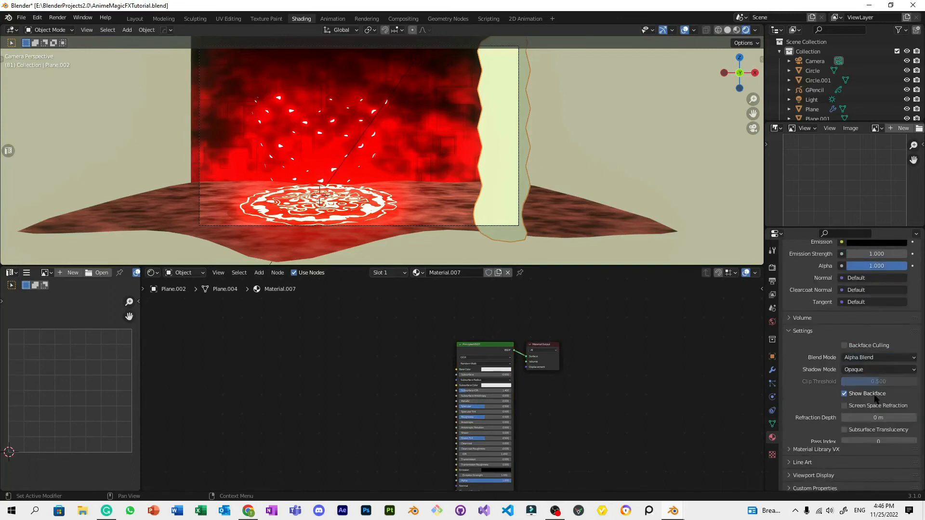
pyautogui.click(856, 369)
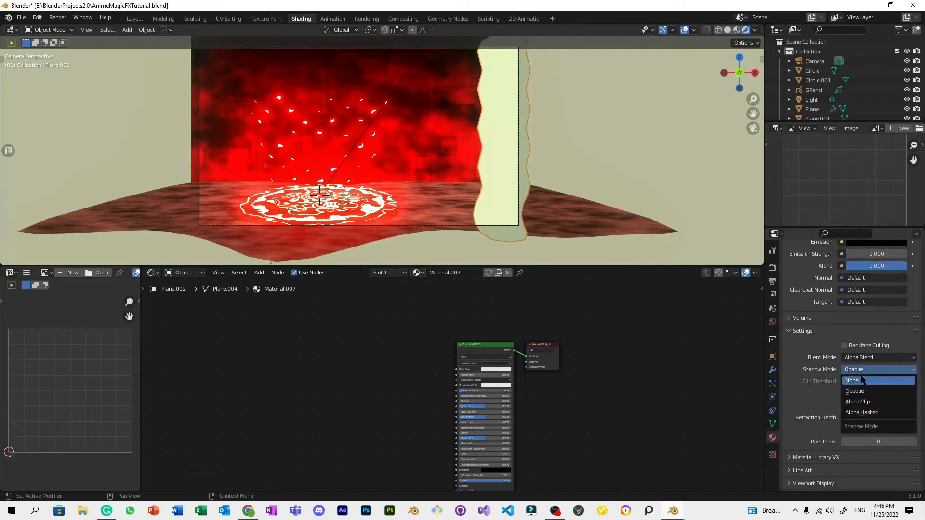
pyautogui.click(862, 380)
# Step: Add a Transparent BSDF node above the Principled BSDF in the strip's material
pyautogui.scroll(1, 585, 317)
pyautogui.hotkey('shift', 'a')
pyautogui.click(587, 316)
pyautogui.write('tran')
pyautogui.press('Down')
pyautogui.press('Down')
pyautogui.press('Up')
pyautogui.press('Up')
pyautogui.press('Return')
pyautogui.click(483, 303)
# Step: Combine the Transparent and Principled BSDFs through a Mix Shader feeding the Material Output, and space out the nodes
pyautogui.keyDown('ctrl'); pyautogui.keyDown('shift'); pyautogui.moveTo(504, 315); pyautogui.dragTo(506, 348, button='right'); pyautogui.keyUp('shift'); pyautogui.keyUp('ctrl')
pyautogui.moveTo(598, 331); pyautogui.dragTo(606, 369, button='middle')
pyautogui.moveTo(577, 360); pyautogui.dragTo(575, 345)
pyautogui.moveTo(582, 395); pyautogui.dragTo(662, 392)
pyautogui.scroll(4, 531, 164)
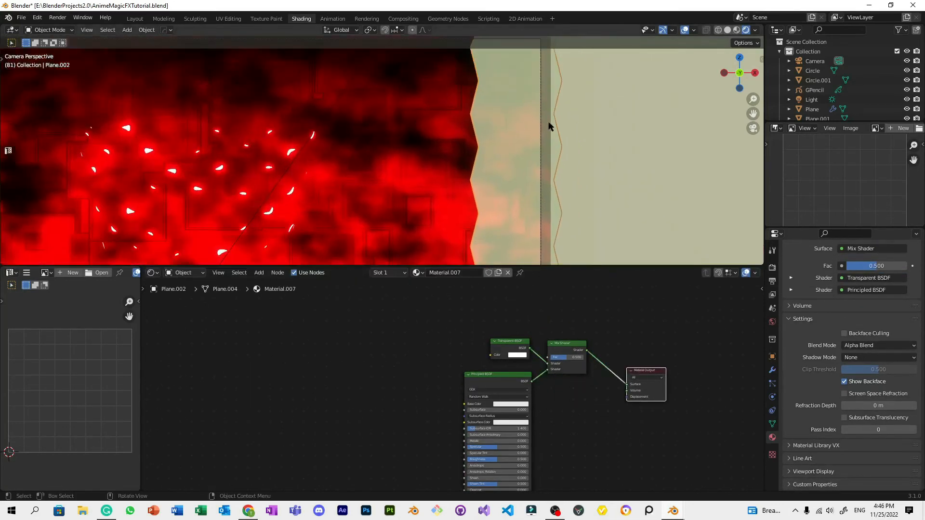
# Step: Add a 30-degree Bevel modifier with six segments to the zigzag strip using HardOps
pyautogui.scroll(-6, 550, 144)
pyautogui.scroll(3, 522, 295)
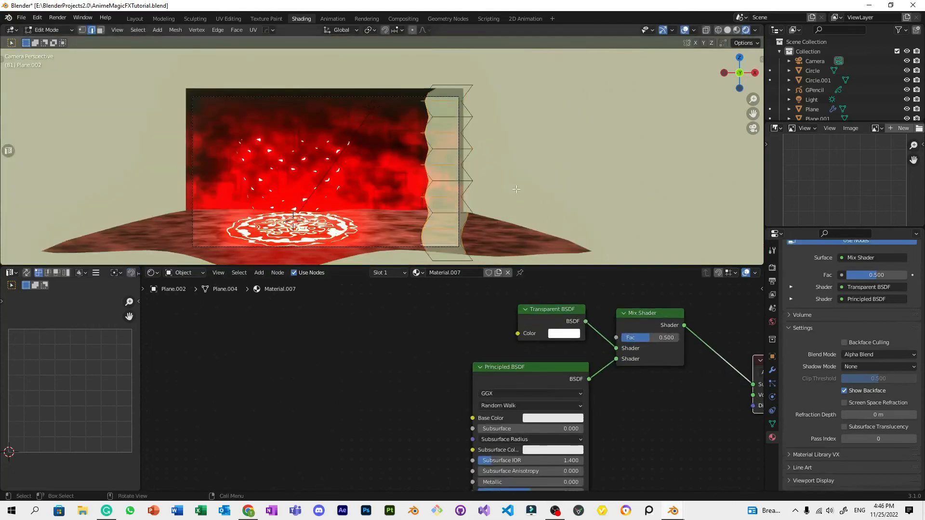
pyautogui.scroll(3, 516, 187)
pyautogui.press('q')
pyautogui.click(516, 187)
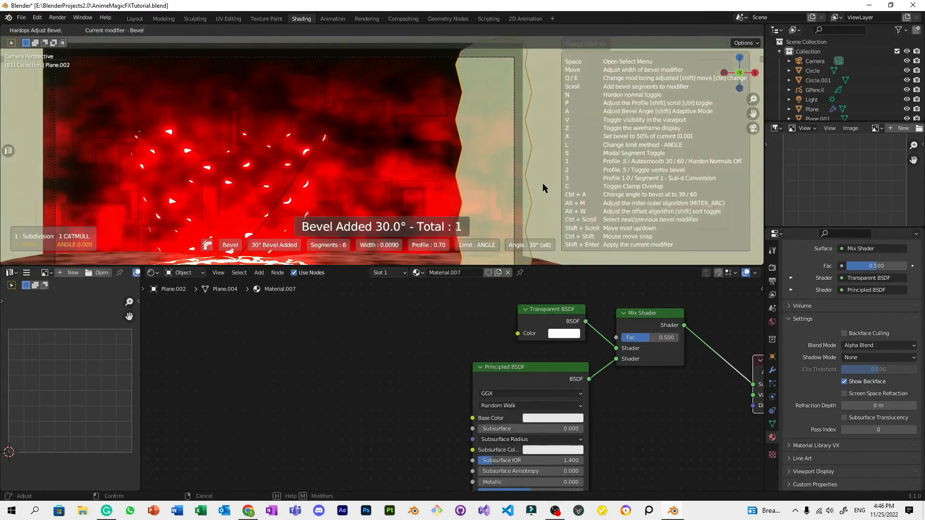
pyautogui.click(519, 176)
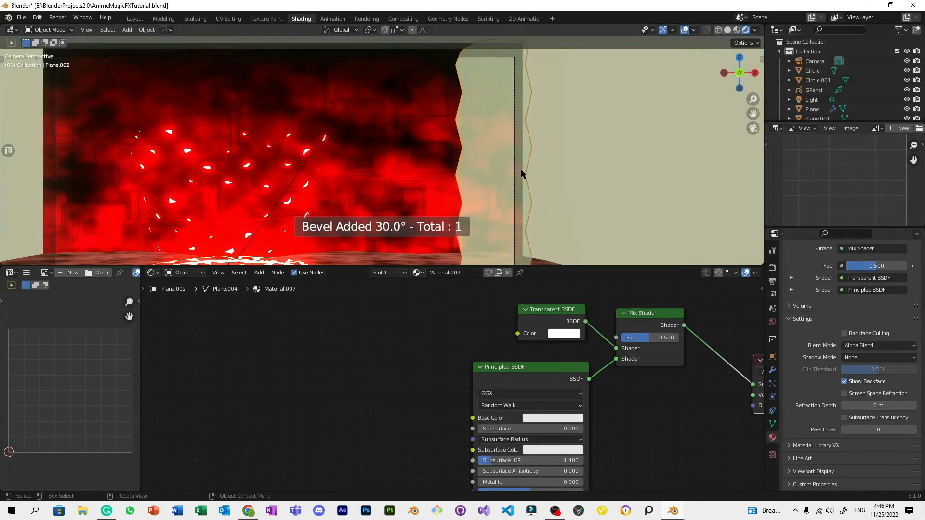
pyautogui.scroll(-2, 552, 250)
pyautogui.scroll(-3, 617, 428)
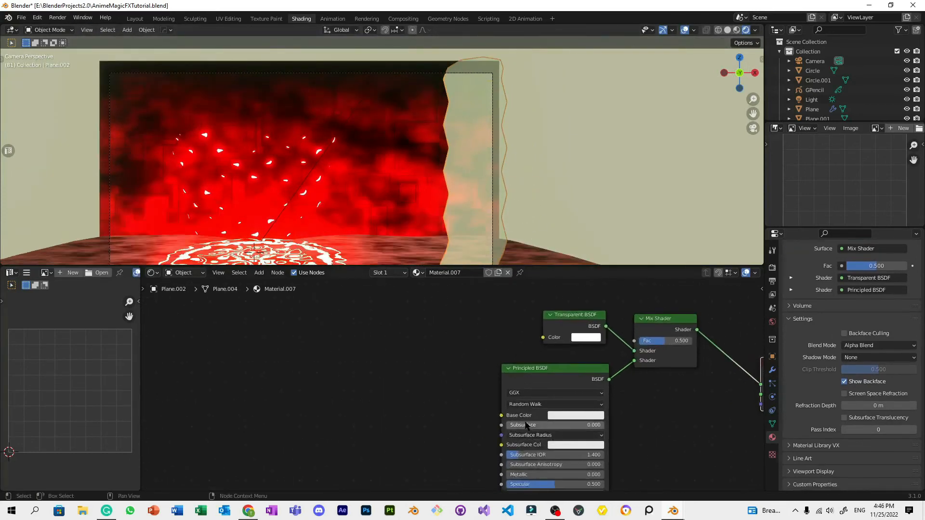
# Step: Add a Noise Texture, connect its Color output to the Principled BSDF's Base Color, and save the file
pyautogui.moveTo(527, 426); pyautogui.dragTo(559, 423, button='middle')
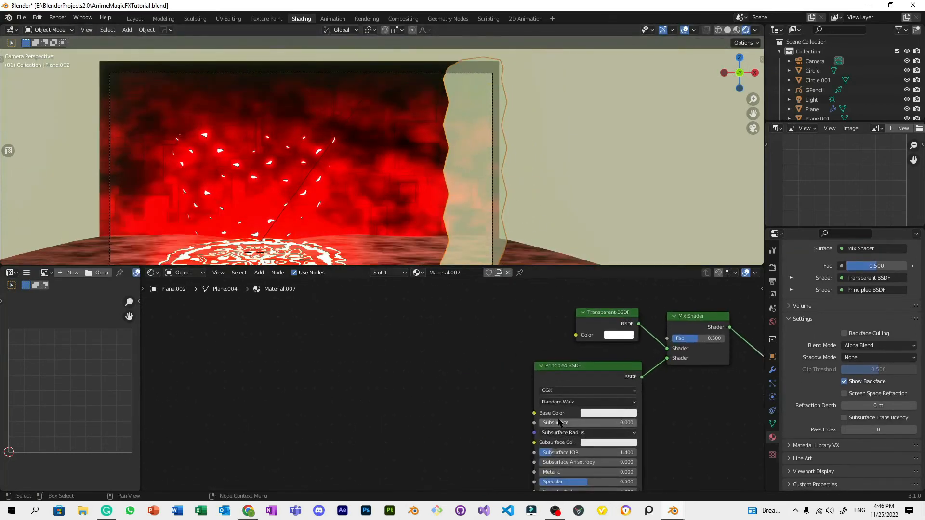
pyautogui.hotkey('shift', 'a')
pyautogui.write('noise')
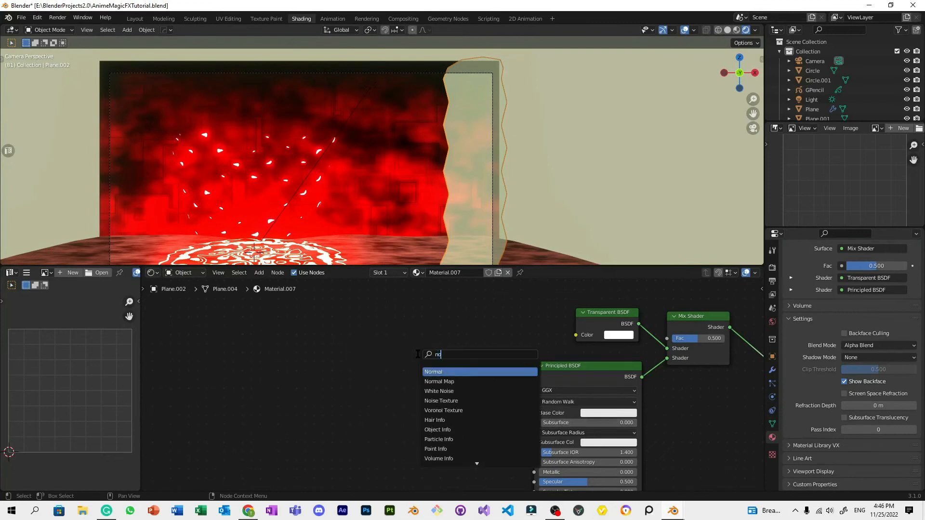
pyautogui.hotkey('ctrl', 's')
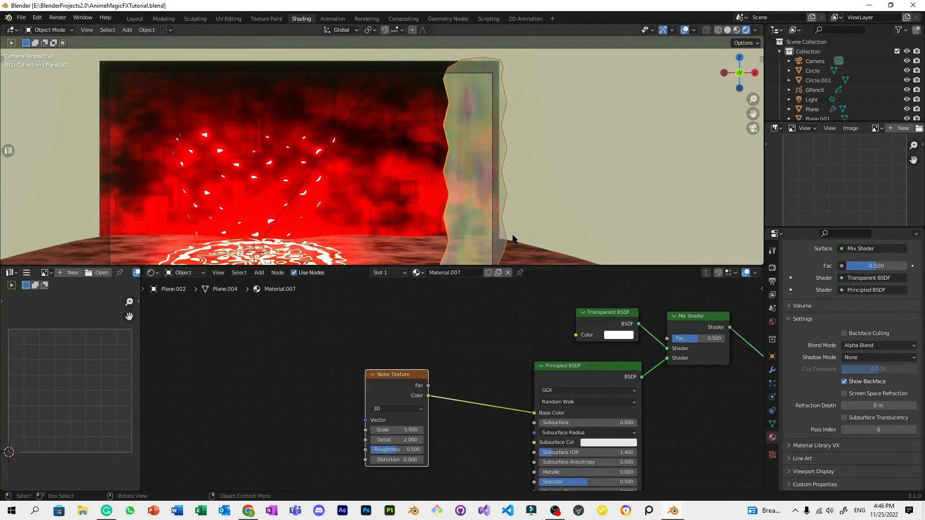
pyautogui.scroll(2, 566, 127)
pyautogui.keyDown('shift'); pyautogui.moveTo(565, 126); pyautogui.dragTo(509, 149, button='middle'); pyautogui.keyUp('shift')
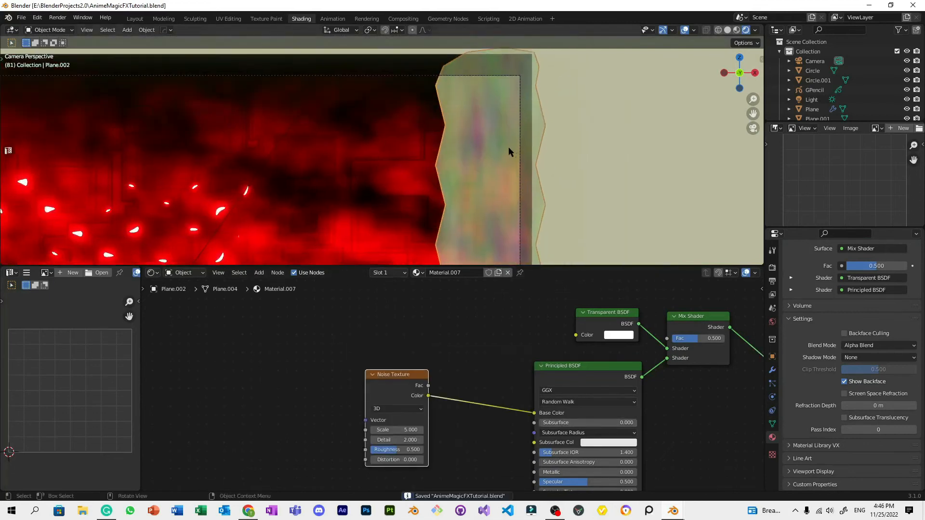
pyautogui.scroll(1, 481, 129)
pyautogui.scroll(-5, 487, 139)
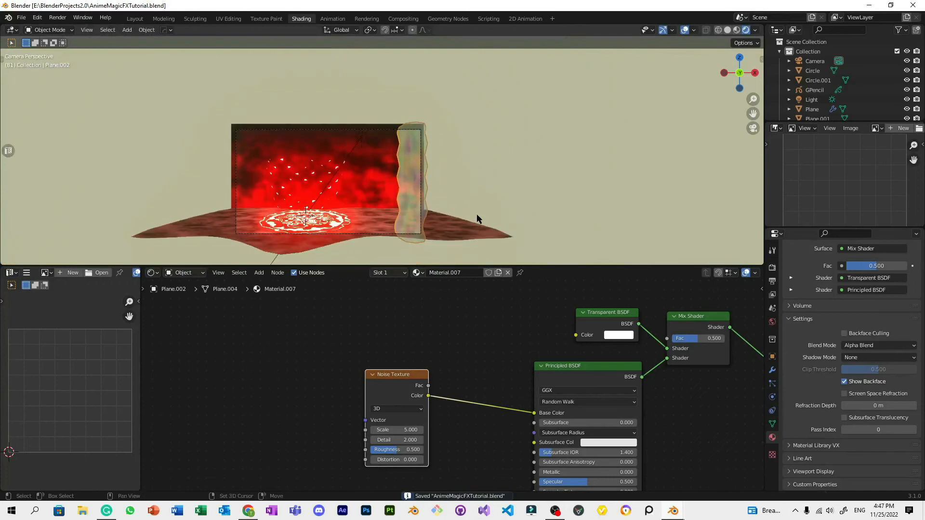
pyautogui.scroll(2, 477, 217)
pyautogui.press('h')
pyautogui.hotkey('ctrl', 'z')
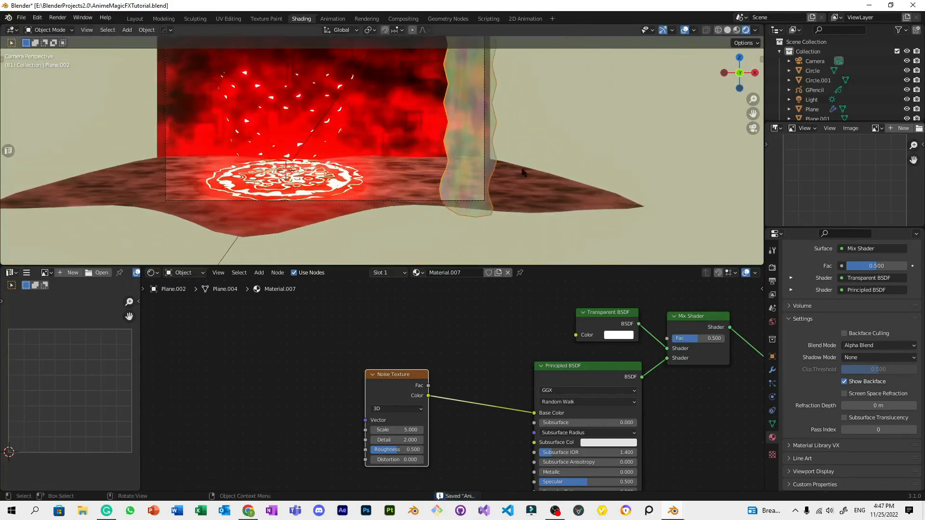
pyautogui.keyDown('shift'); pyautogui.moveTo(539, 130); pyautogui.dragTo(544, 177, button='middle'); pyautogui.keyUp('shift')
pyautogui.press('g')
pyautogui.rightClick(526, 209)
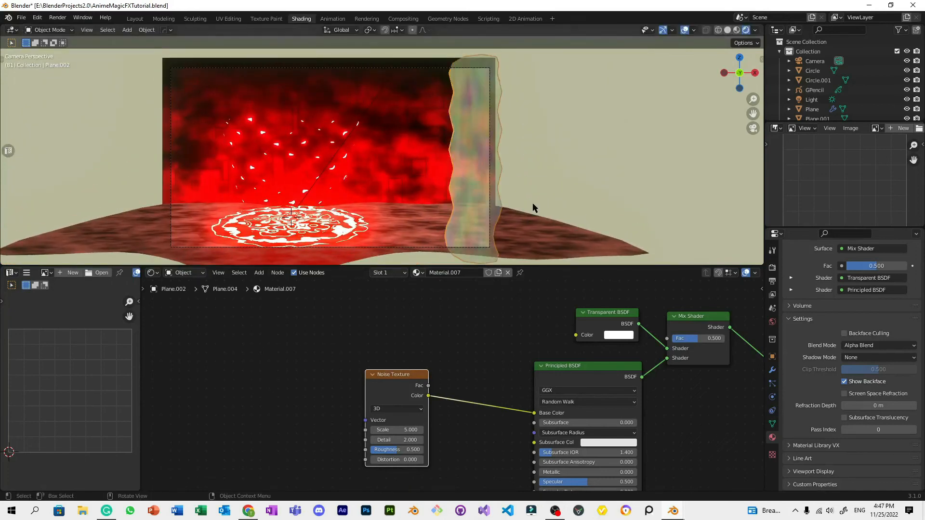
pyautogui.scroll(6, 560, 185)
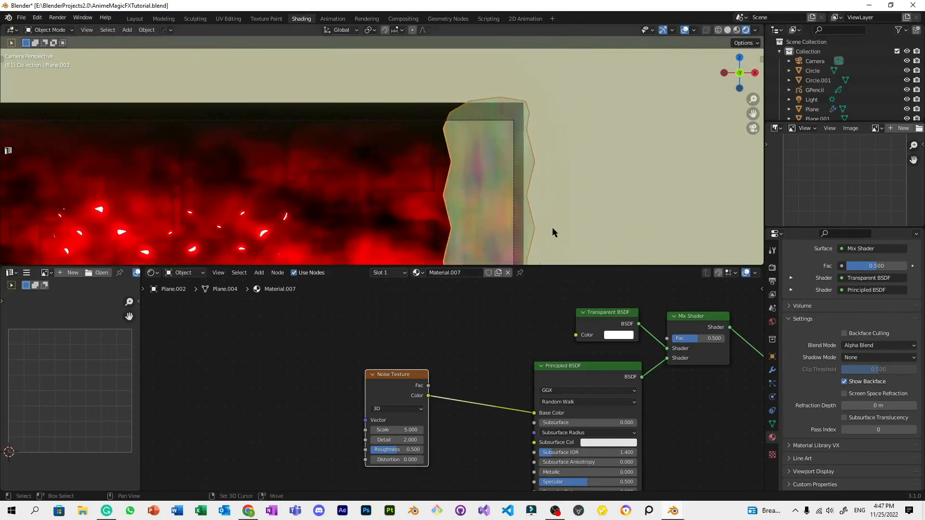
pyautogui.scroll(-6, 556, 143)
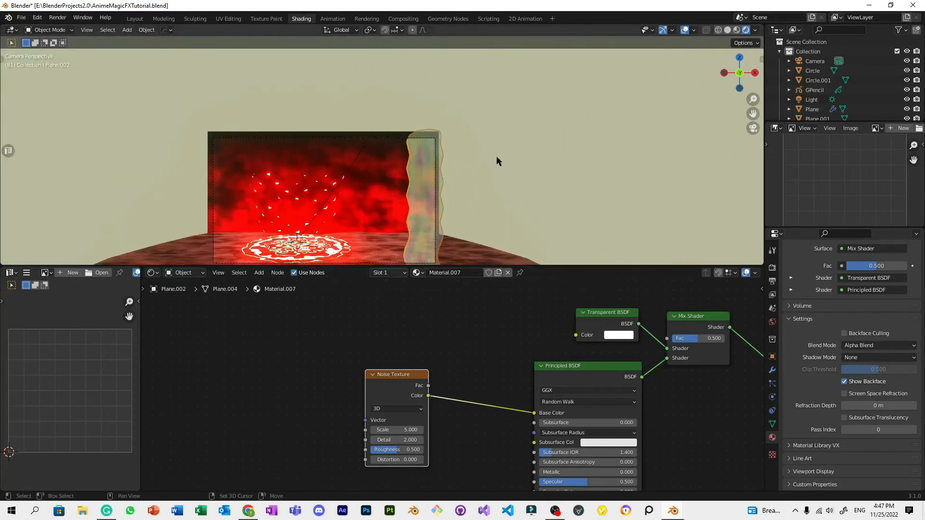
pyautogui.keyDown('shift'); pyautogui.moveTo(496, 157); pyautogui.dragTo(506, 116, button='middle'); pyautogui.keyUp('shift')
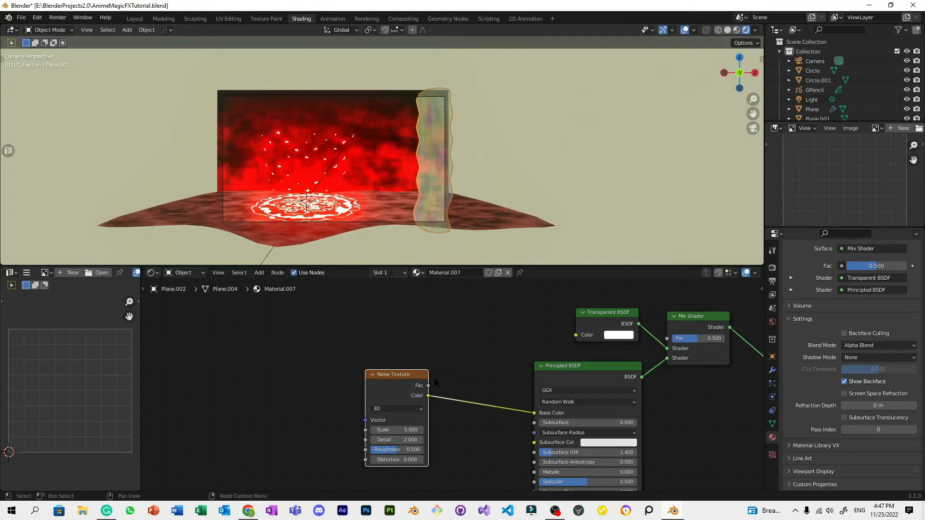
# Step: Add Texture Coordinate and Mapping nodes to the Noise Texture, save, and move the group away from the Principled BSDF
pyautogui.hotkey('ctrl', 't')
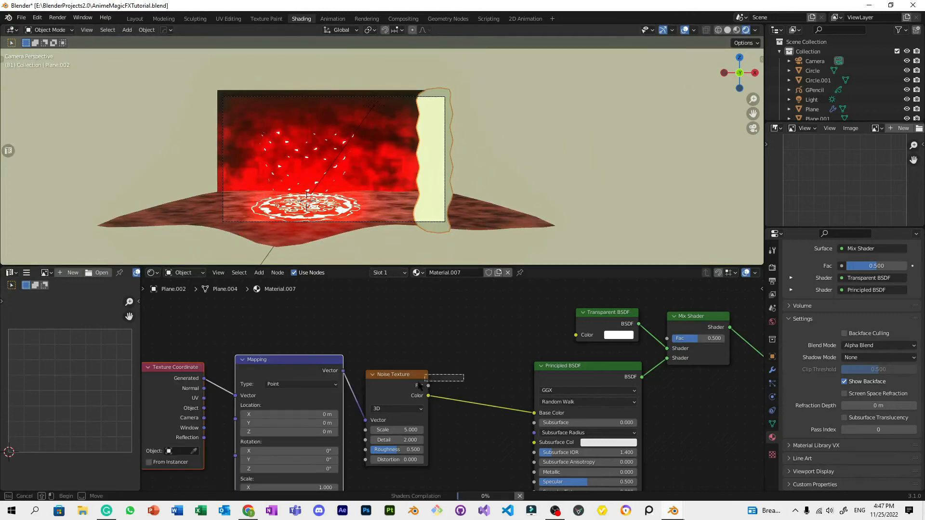
pyautogui.hotkey('ctrl', 's')
pyautogui.moveTo(277, 374); pyautogui.dragTo(183, 376)
# Step: Insert a ColorRamp between the Noise Texture and the Principled BSDF's Base Color, save the file, and select the strip
pyautogui.hotkey('shift', 'a')
pyautogui.write('color')
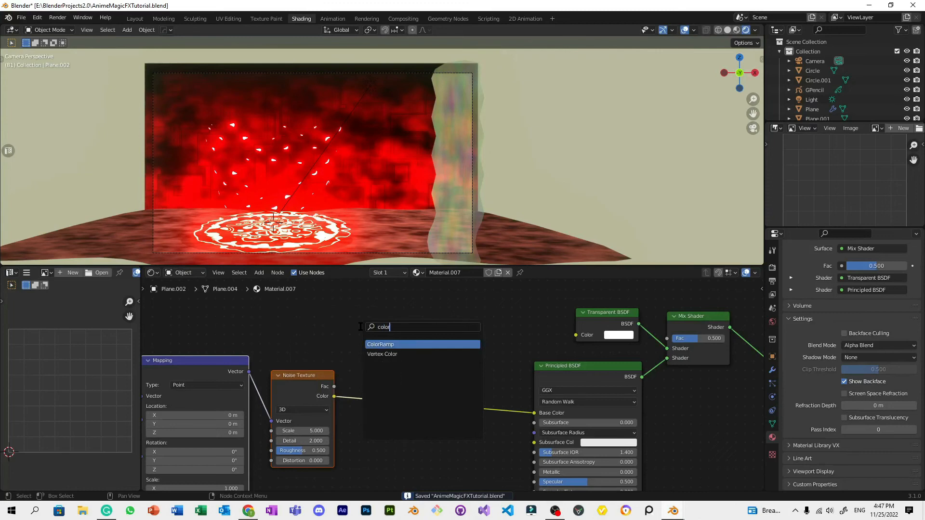
pyautogui.press('Return')
pyautogui.click(389, 368)
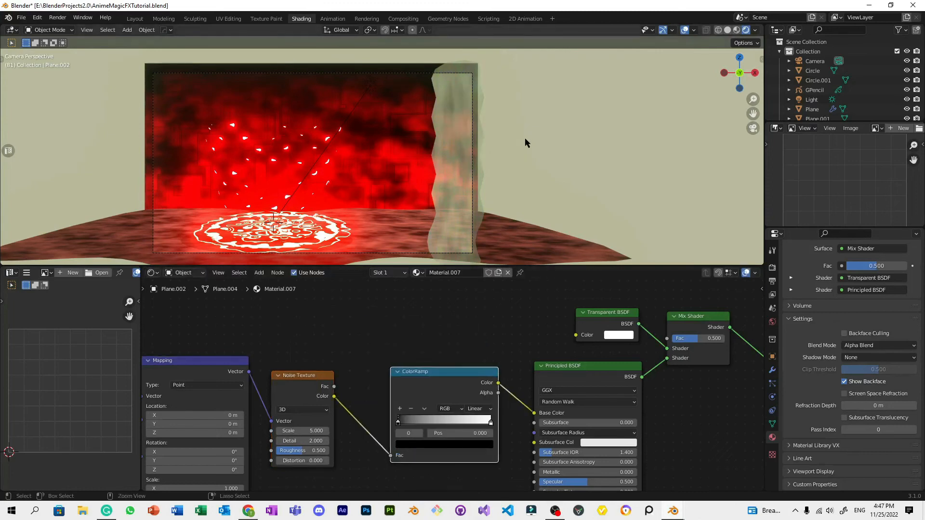
pyautogui.hotkey('ctrl', 's')
pyautogui.scroll(3, 554, 163)
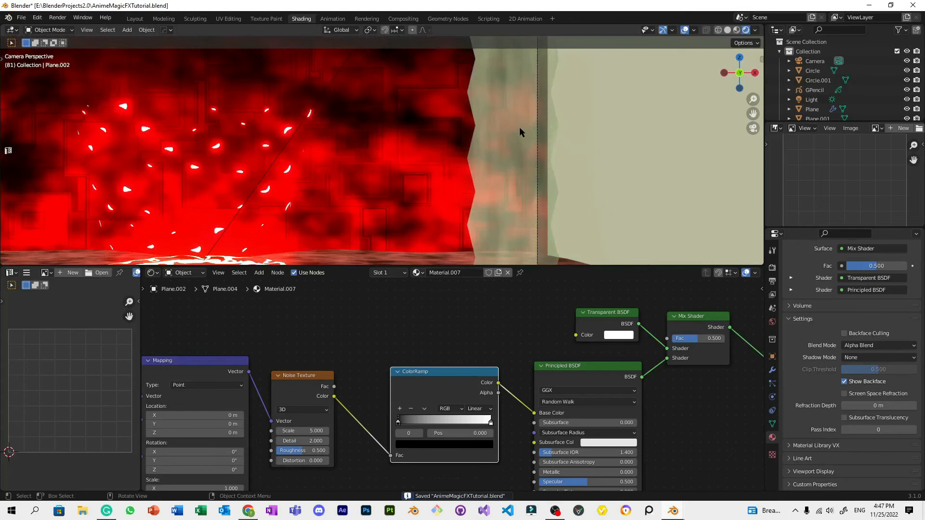
pyautogui.click(519, 127)
pyautogui.scroll(-4, 505, 151)
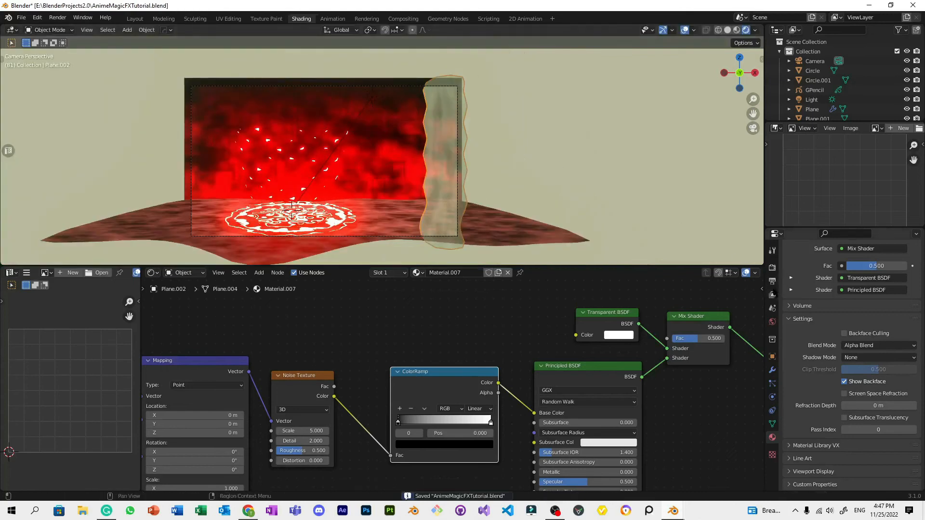
# Step: Change the world background colour to a soft pink and save the file
pyautogui.click(772, 321)
pyautogui.scroll(5, 862, 385)
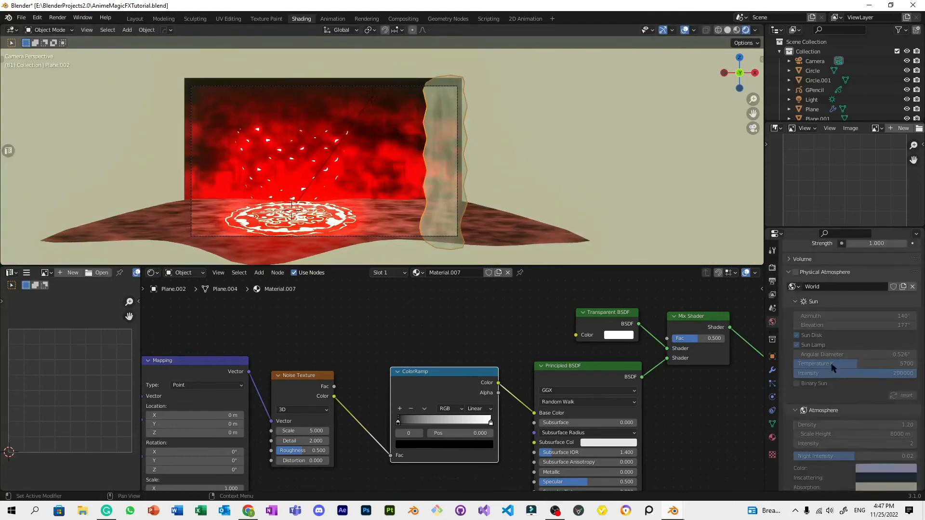
pyautogui.click(858, 332)
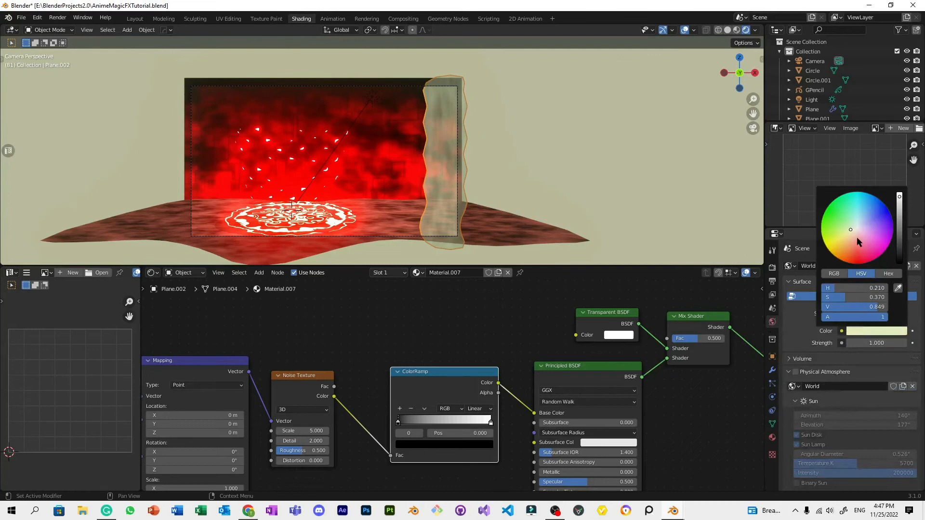
pyautogui.click(857, 240)
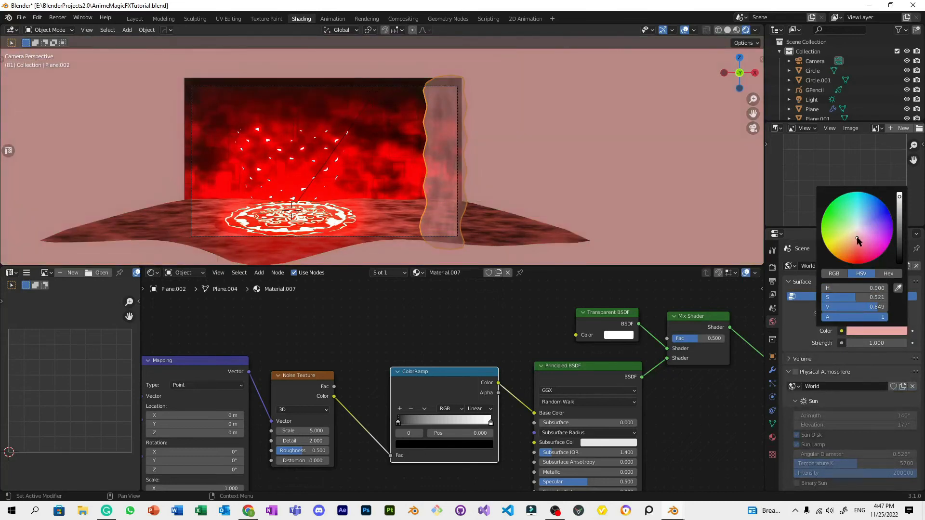
pyautogui.moveTo(858, 241); pyautogui.dragTo(843, 231)
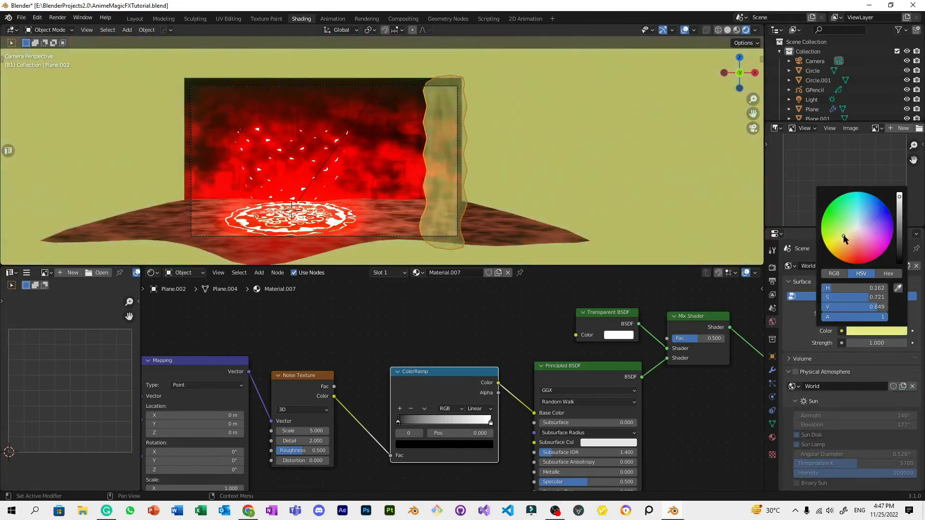
pyautogui.scroll(3, 543, 144)
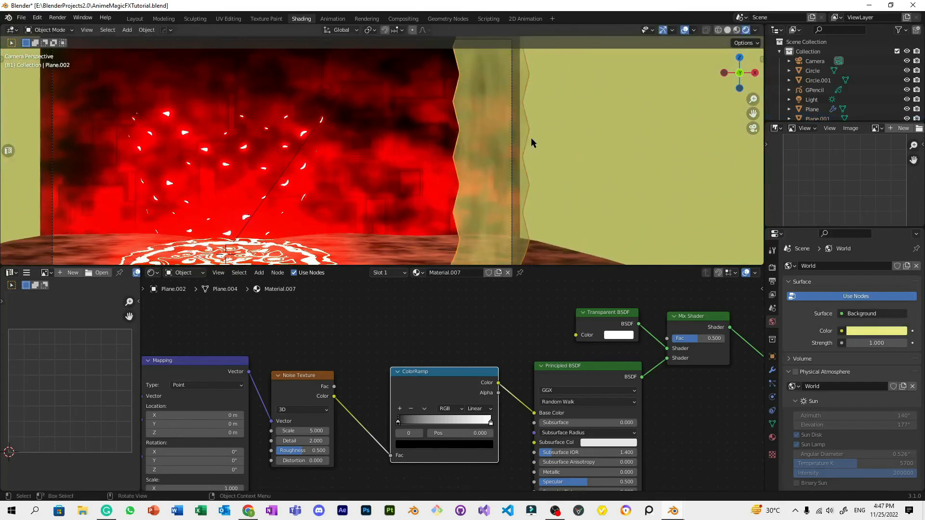
pyautogui.click(875, 332)
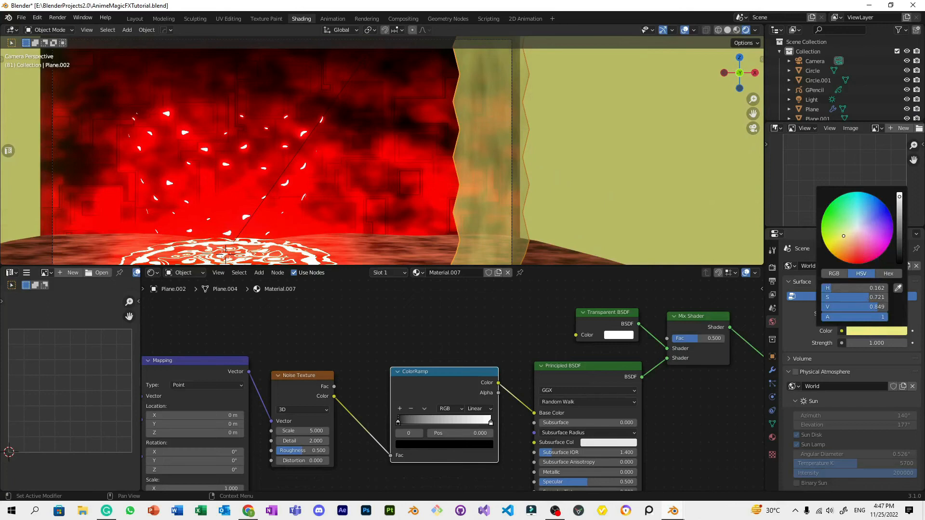
pyautogui.moveTo(843, 236); pyautogui.dragTo(857, 239)
pyautogui.scroll(-1, 556, 156)
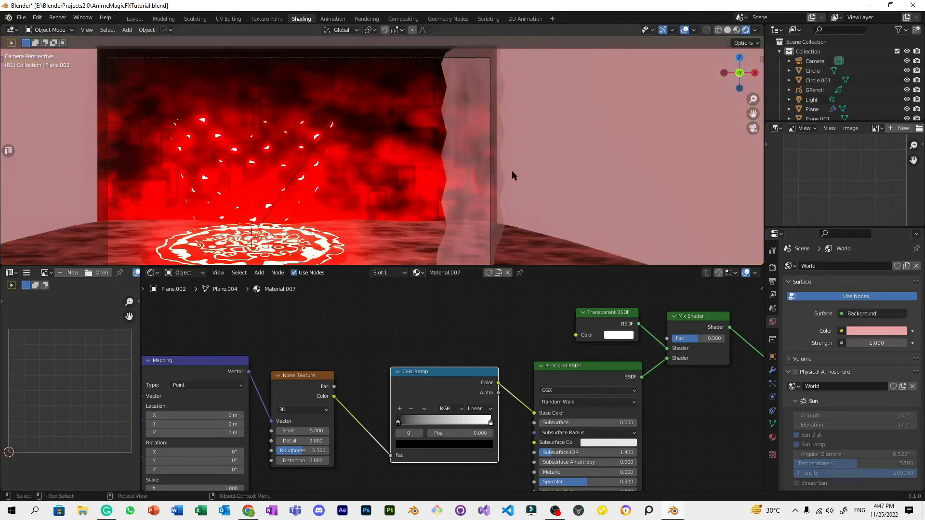
pyautogui.hotkey('ctrl', 's')
# Step: Move the black stop of the strip material's ColorRamp to about position 0.464
pyautogui.scroll(2, 501, 338)
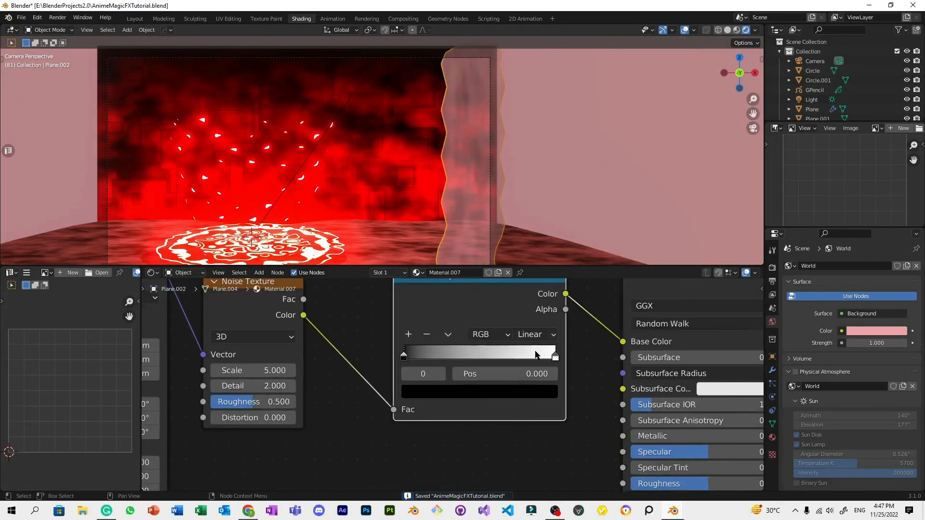
pyautogui.click(556, 357)
pyautogui.click(546, 392)
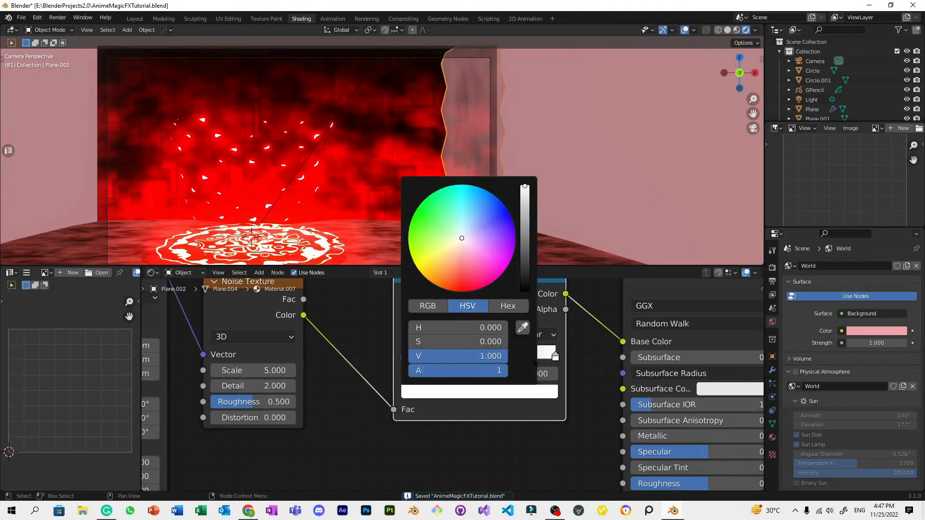
pyautogui.moveTo(403, 357); pyautogui.dragTo(482, 365)
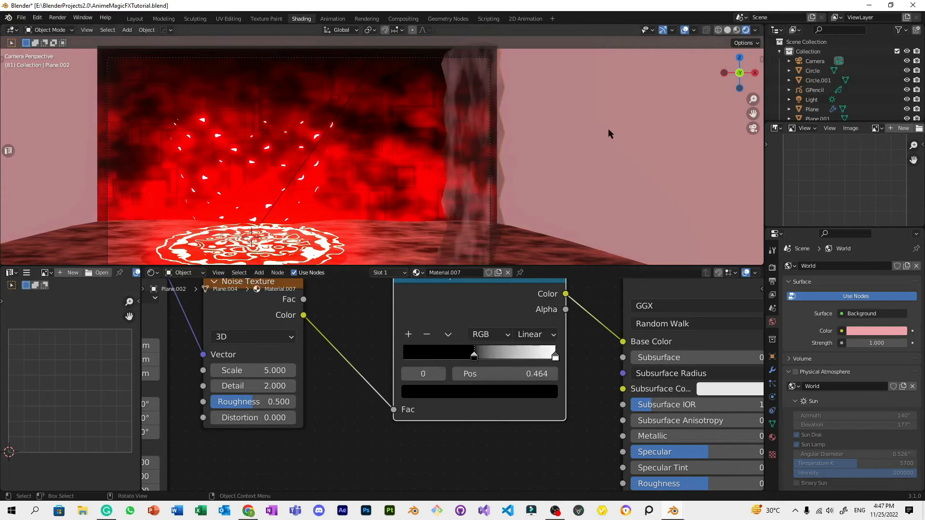
# Step: Lower the Mix Shader factor between the strip's Transparent BSDF and Principled BSDF to make the strip more transparent
pyautogui.scroll(-3, 474, 194)
pyautogui.scroll(4, 451, 190)
pyautogui.moveTo(597, 385); pyautogui.dragTo(317, 489, button='middle')
pyautogui.scroll(2, 578, 190)
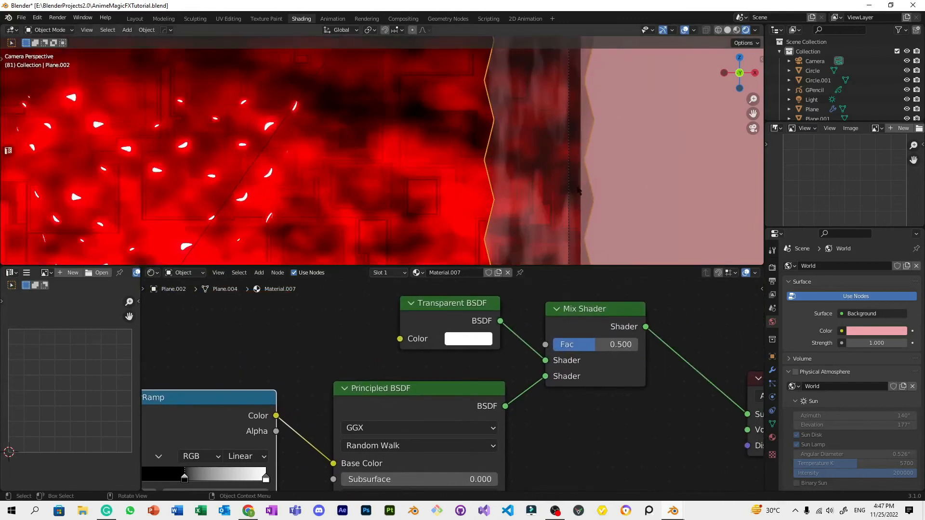
pyautogui.keyDown('shift'); pyautogui.moveTo(585, 184); pyautogui.dragTo(545, 223, button='middle'); pyautogui.keyUp('shift')
pyautogui.scroll(1, 510, 125)
pyautogui.keyDown('shift'); pyautogui.moveTo(501, 103); pyautogui.dragTo(489, 157, button='middle'); pyautogui.keyUp('shift')
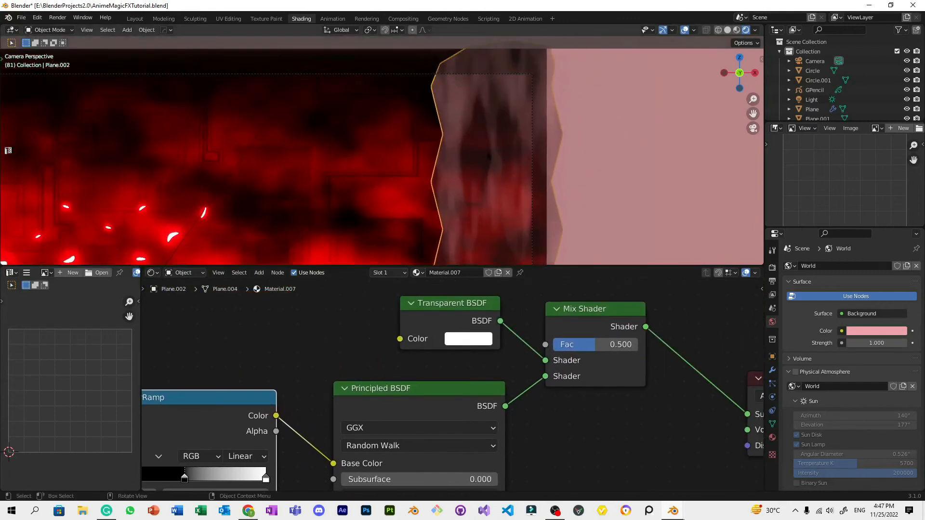
pyautogui.moveTo(589, 340); pyautogui.dragTo(562, 340)
# Step: Move the ColorRamp's white stop to position 0.605 and preview the animation briefly
pyautogui.scroll(-4, 289, 443)
pyautogui.moveTo(251, 465); pyautogui.dragTo(460, 362, button='middle')
pyautogui.scroll(3, 459, 364)
pyautogui.moveTo(424, 361)
pyautogui.mouseDown()
pyautogui.moveTo(462, 361)
pyautogui.moveTo(424, 361)
pyautogui.mouseUp()
pyautogui.moveTo(500, 362); pyautogui.dragTo(442, 361)
pyautogui.scroll(-4, 634, 153)
pyautogui.press('space')
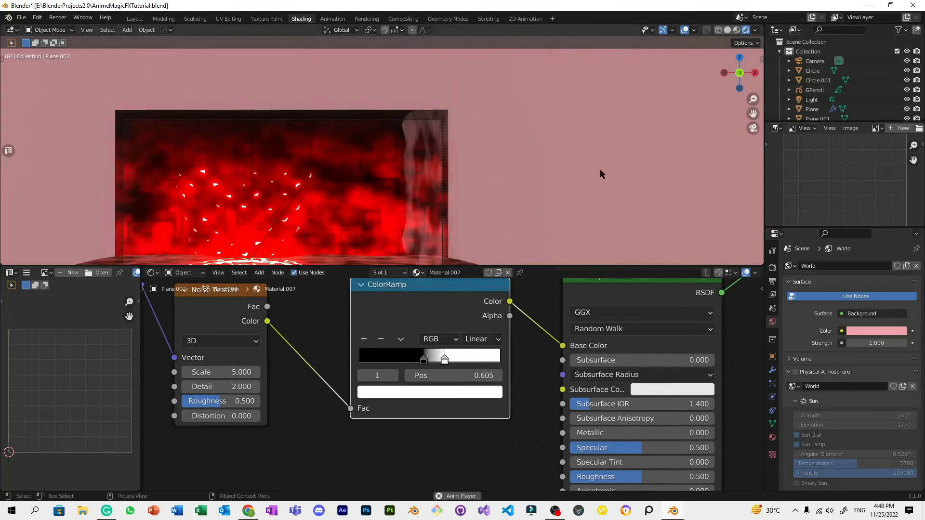
pyautogui.scroll(-1, 600, 170)
pyautogui.press('space')
# Step: Set the strip's Noise Texture scale to 5.7, and the Mapping node's Y rotation to 17° and scale to 1.83, 0.51, 1.49
pyautogui.scroll(-5, 424, 402)
pyautogui.moveTo(398, 417); pyautogui.dragTo(620, 360, button='middle')
pyautogui.scroll(4, 620, 361)
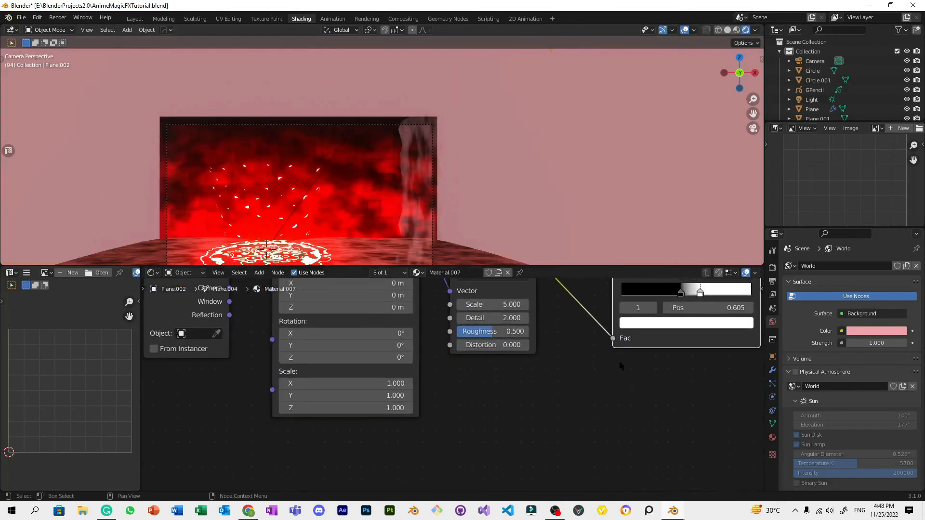
pyautogui.click(417, 183)
pyautogui.moveTo(536, 373); pyautogui.dragTo(526, 405, button='middle')
pyautogui.scroll(1, 526, 405)
pyautogui.scroll(2, 545, 182)
pyautogui.keyDown('shift'); pyautogui.moveTo(547, 188); pyautogui.dragTo(541, 106, button='middle'); pyautogui.keyUp('shift')
pyautogui.moveTo(528, 355); pyautogui.dragTo(524, 398, button='middle')
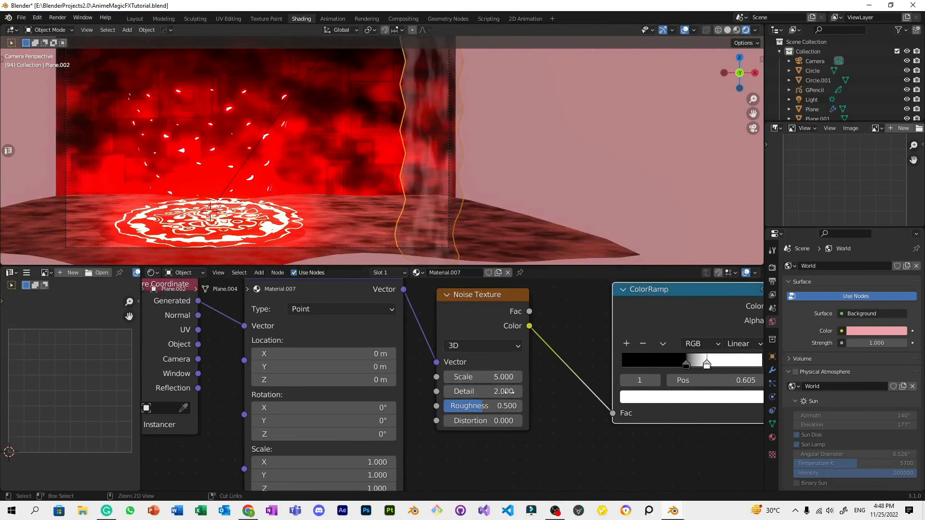
pyautogui.scroll(-3, 482, 392)
pyautogui.moveTo(468, 414); pyautogui.dragTo(538, 407, button='middle')
pyautogui.moveTo(446, 418); pyautogui.dragTo(522, 408)
pyautogui.hotkey('ctrl', 'z')
# Step: Drive the Mapping node's Z location with the expression #frame/25 and play the animation
pyautogui.moveTo(440, 375); pyautogui.dragTo(418, 375)
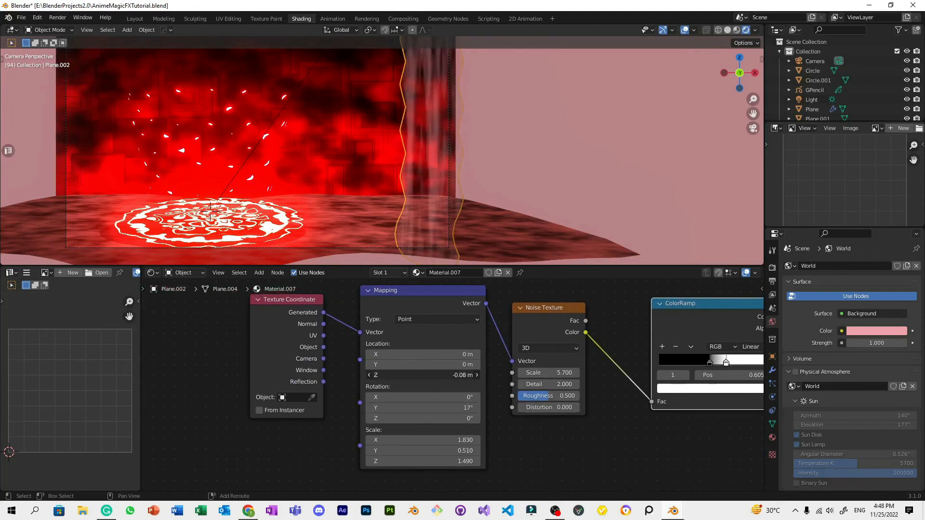
pyautogui.click(418, 371)
pyautogui.write('#frame/2')
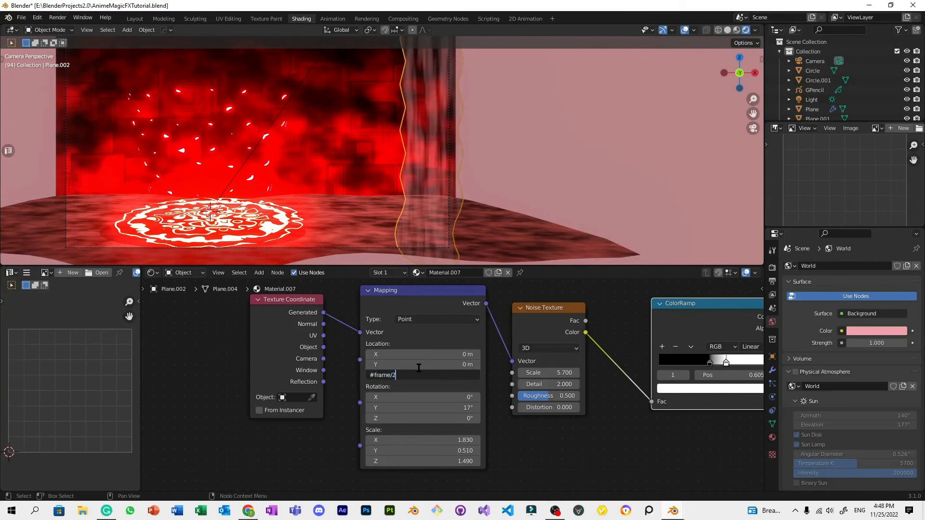
pyautogui.write('5')
pyautogui.press('Return')
pyautogui.press('space')
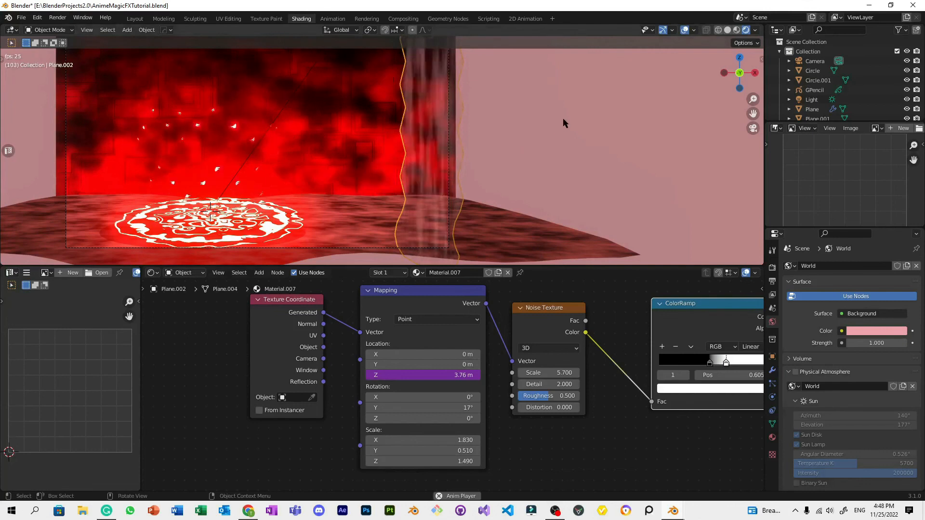
# Step: Duplicate the strip along the X axis to the opposite edge of the camera frame and save the file
pyautogui.scroll(-3, 562, 119)
pyautogui.keyDown('shift'); pyautogui.moveTo(562, 119); pyautogui.dragTo(617, 130, button='middle'); pyautogui.keyUp('shift')
pyautogui.click(464, 149)
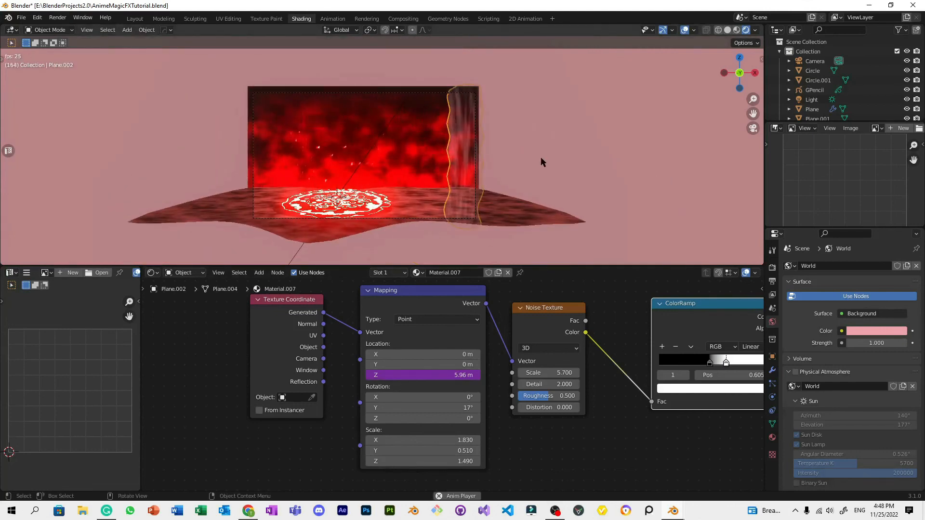
pyautogui.hotkey('shift', 'd')
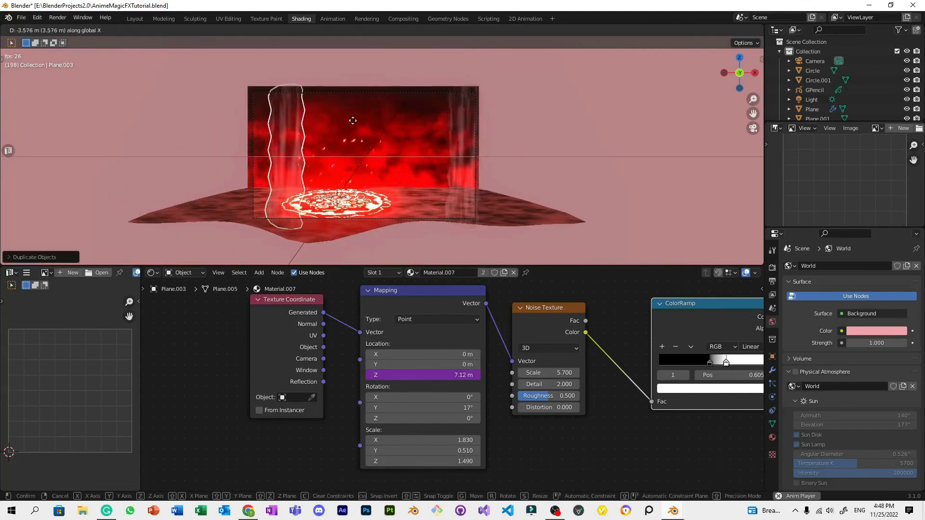
pyautogui.click(323, 127)
pyautogui.scroll(6, 542, 109)
pyautogui.hotkey('ctrl', 's')
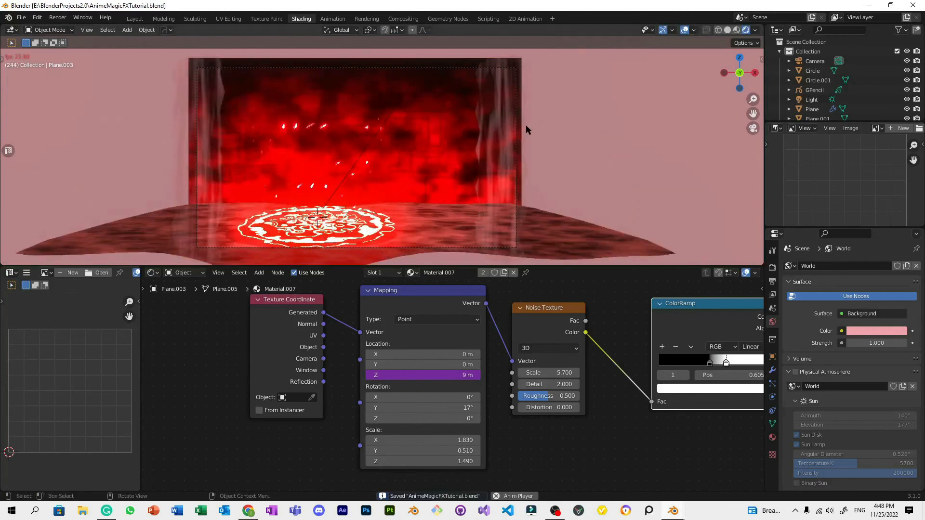
pyautogui.scroll(-1, 477, 163)
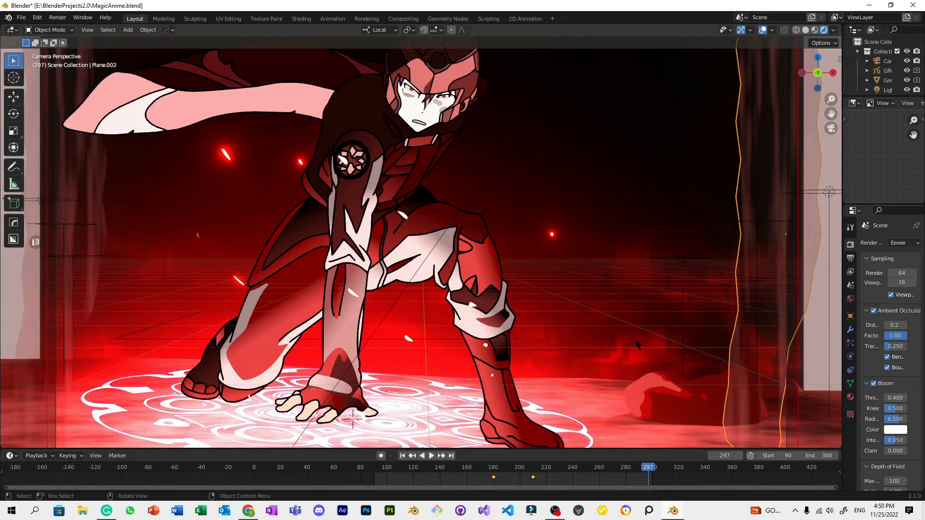
# Step: Show the hidden grass in MagicAnime.blend and move the rock beside the character slightly outward and down
pyautogui.click(480, 301)
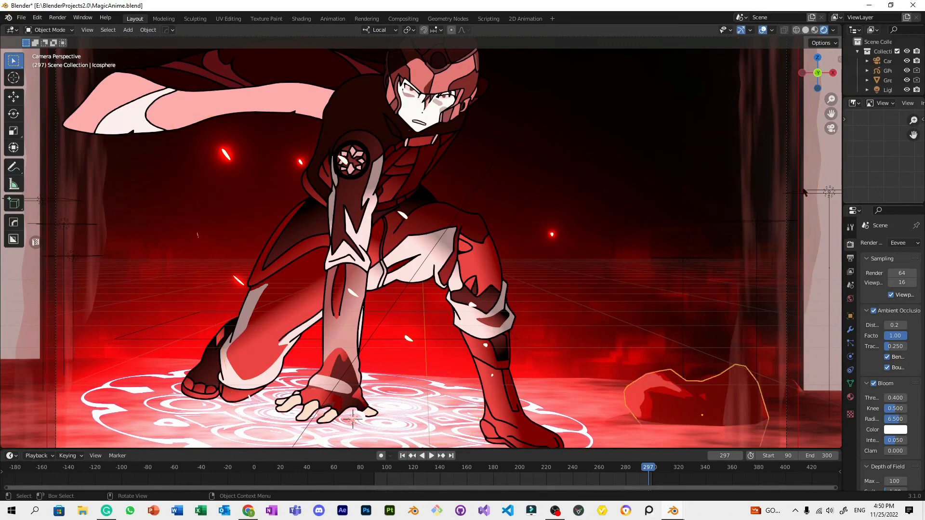
pyautogui.click(693, 386)
pyautogui.click(660, 388)
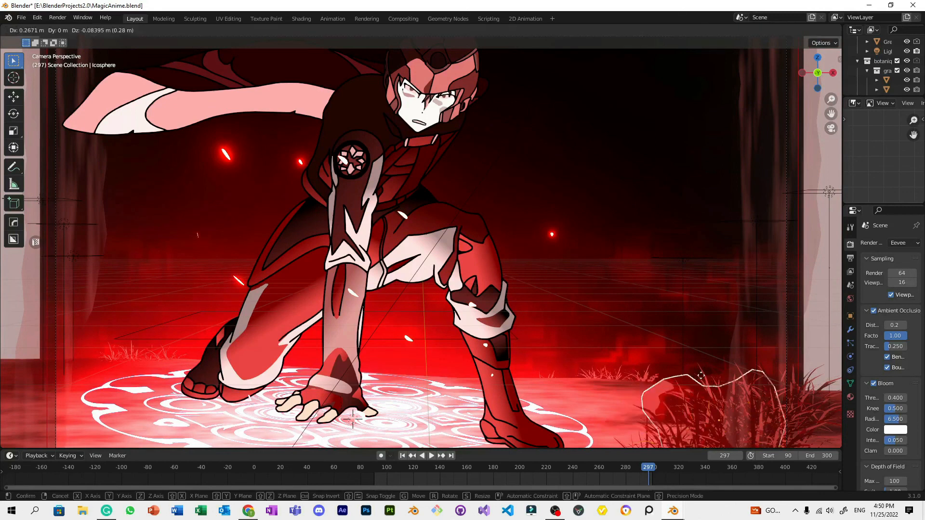